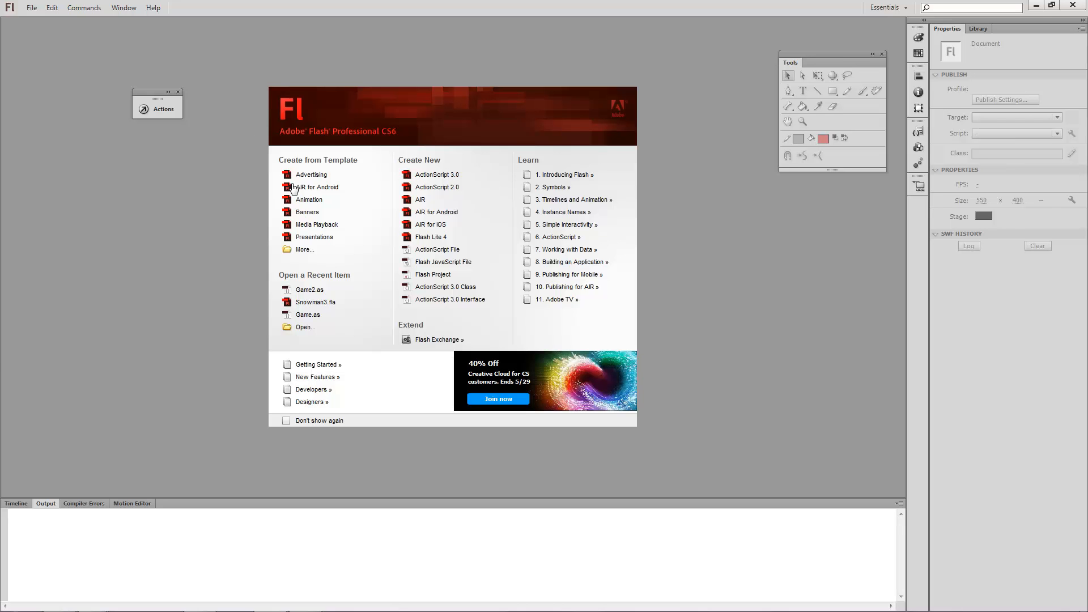
Step: Browse the installed programs in the Adobe Master Collection CS6 folder, then keep the current Windows color scheme with the ask-again option
left_click(15, 600)
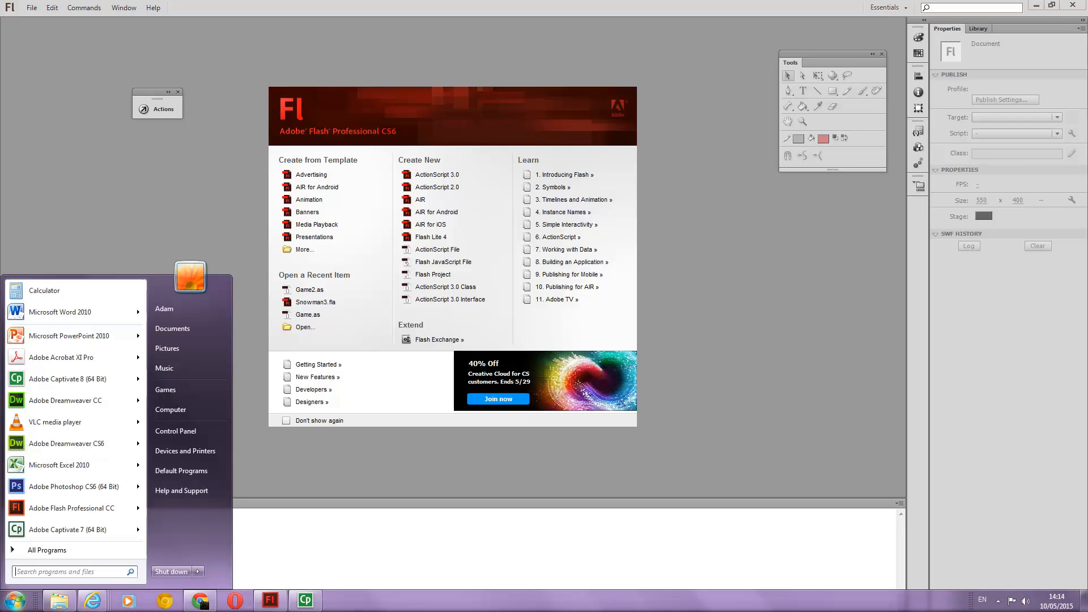
left_click(62, 550)
left_click_drag(140, 331, 140, 451)
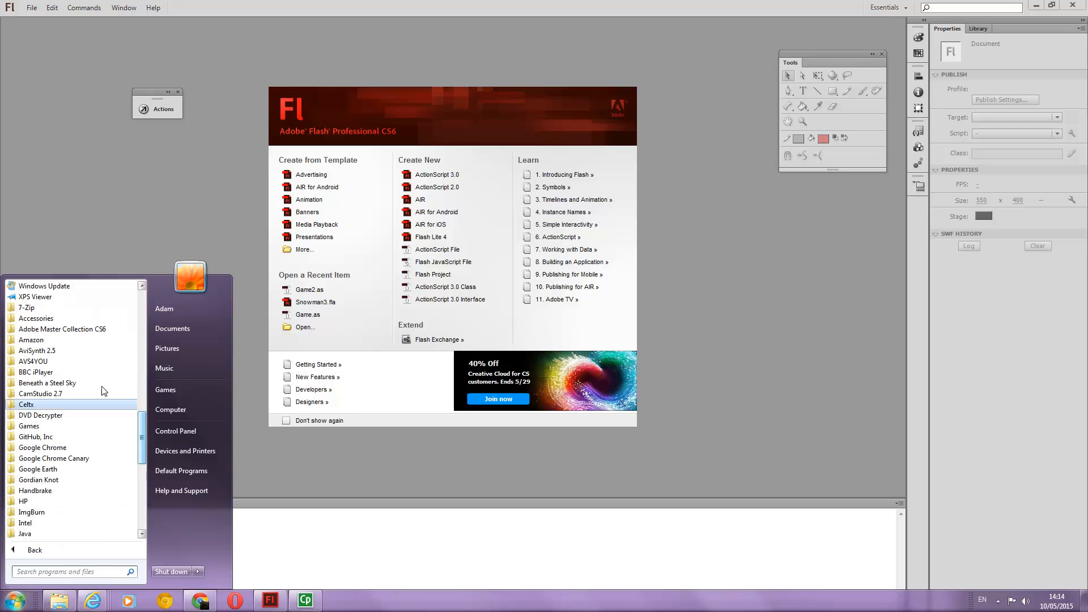
left_click(64, 329)
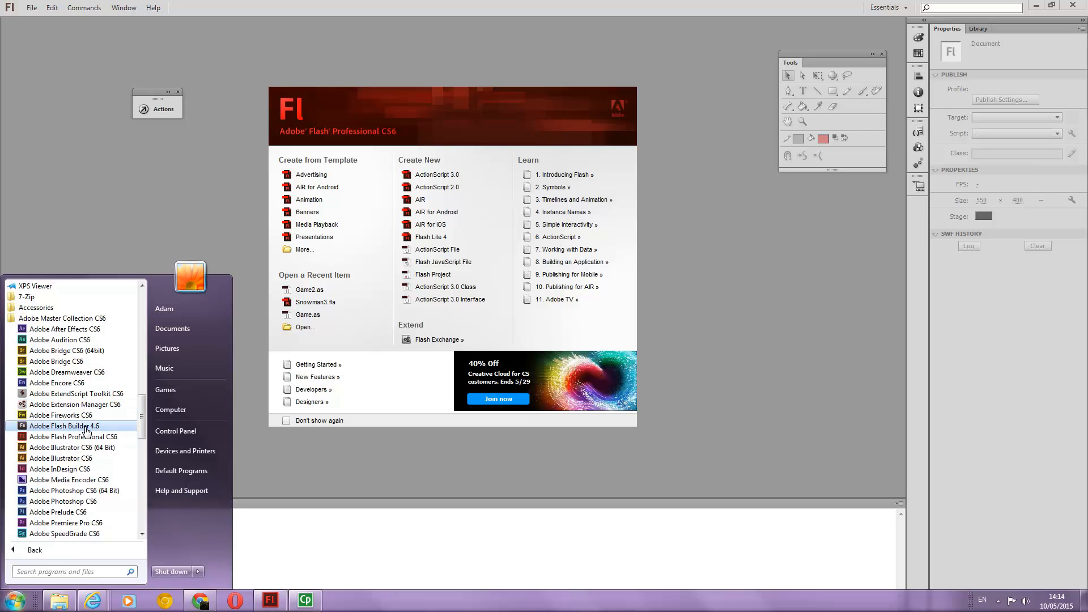
left_click(246, 439)
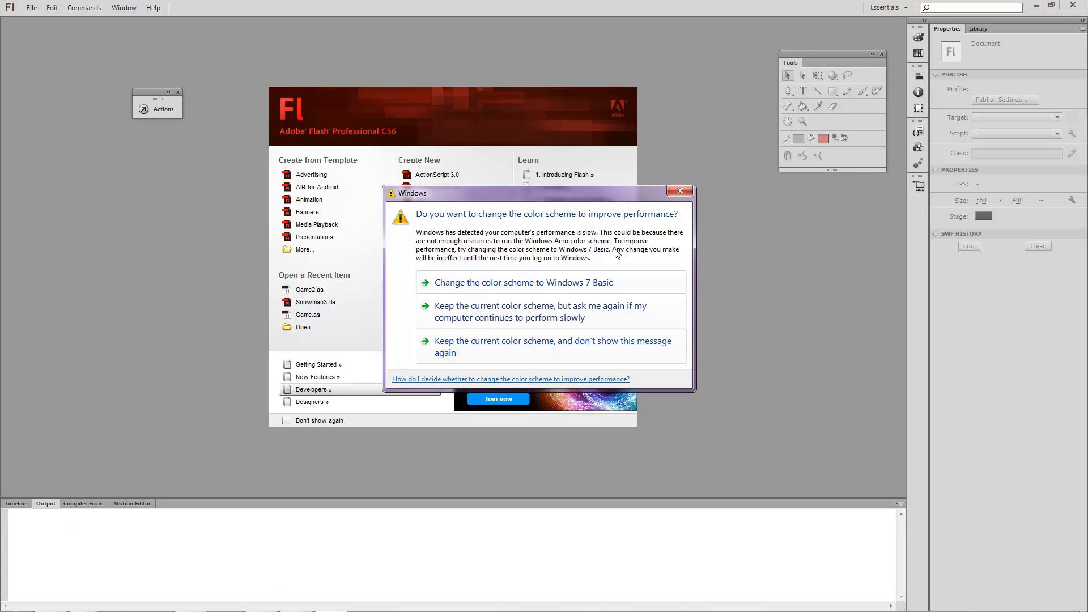
left_click(447, 315)
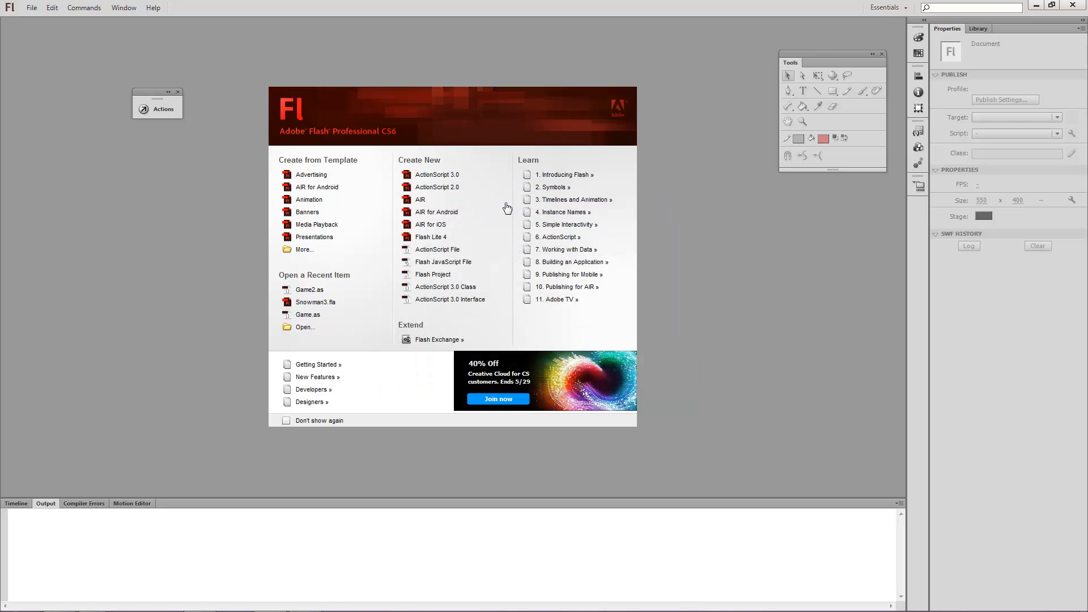
Step: Create a new ActionScript 3.0 document and set its stage dimensions to 1280 px wide by 720 px high
left_click(446, 175)
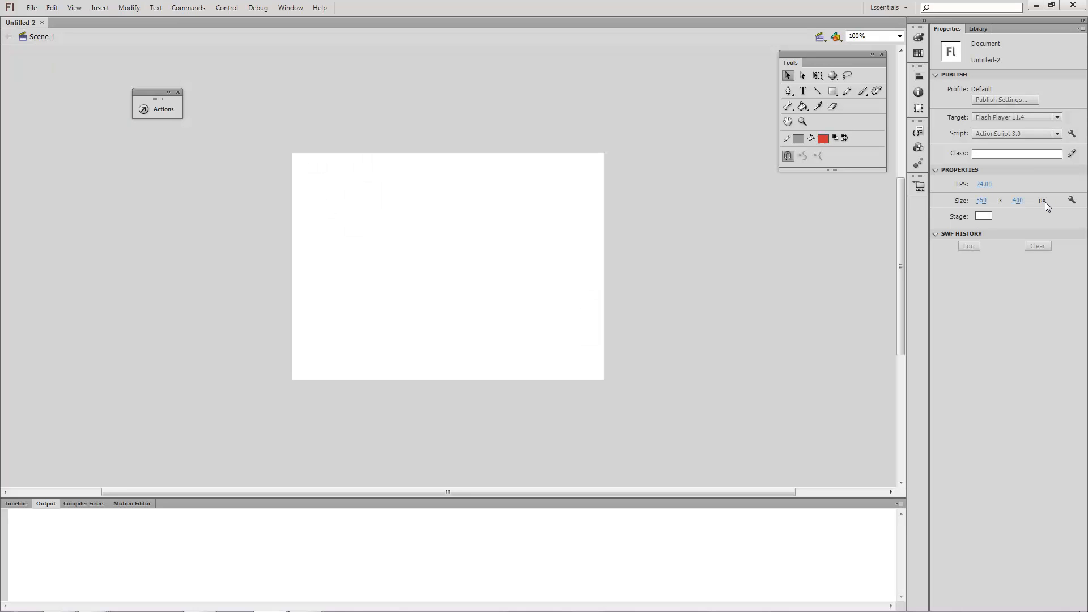
left_click(1072, 200)
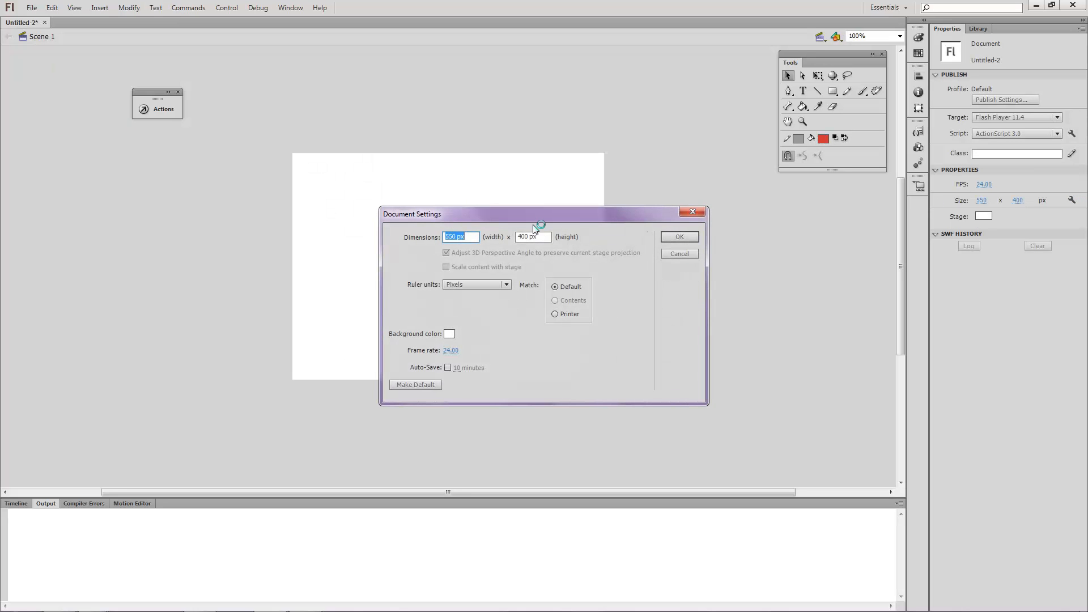
left_click_drag(533, 213, 552, 151)
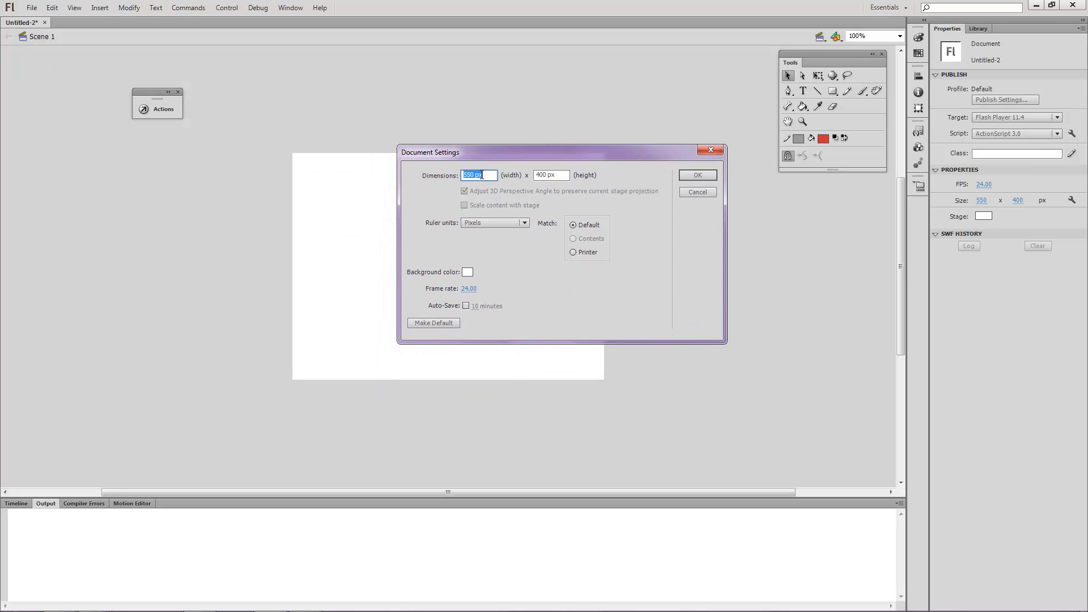
left_click_drag(476, 174, 444, 176)
type("1")
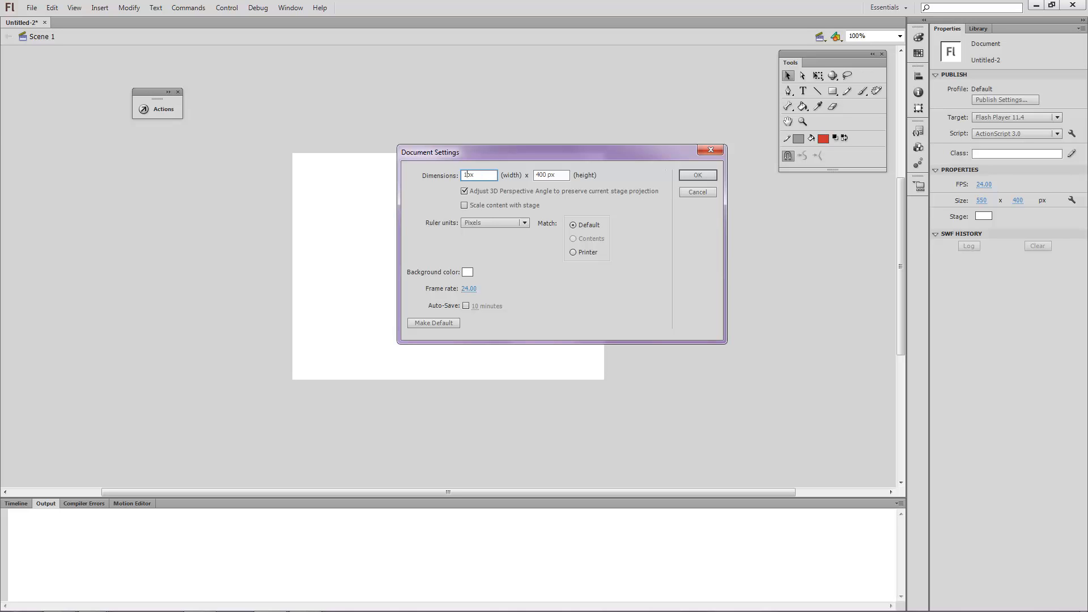
type("280")
key("Tab")
type("720")
Step: Enable scaling content with the stage, choose a dark grey background color, and apply the document settings
left_click(465, 205)
left_click(468, 273)
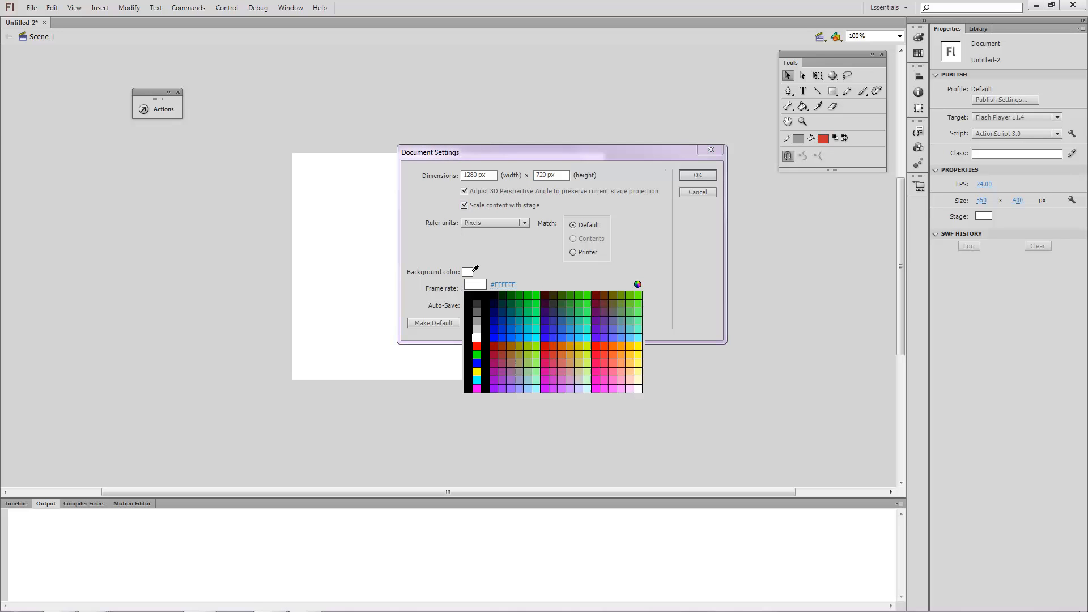
left_click(476, 303)
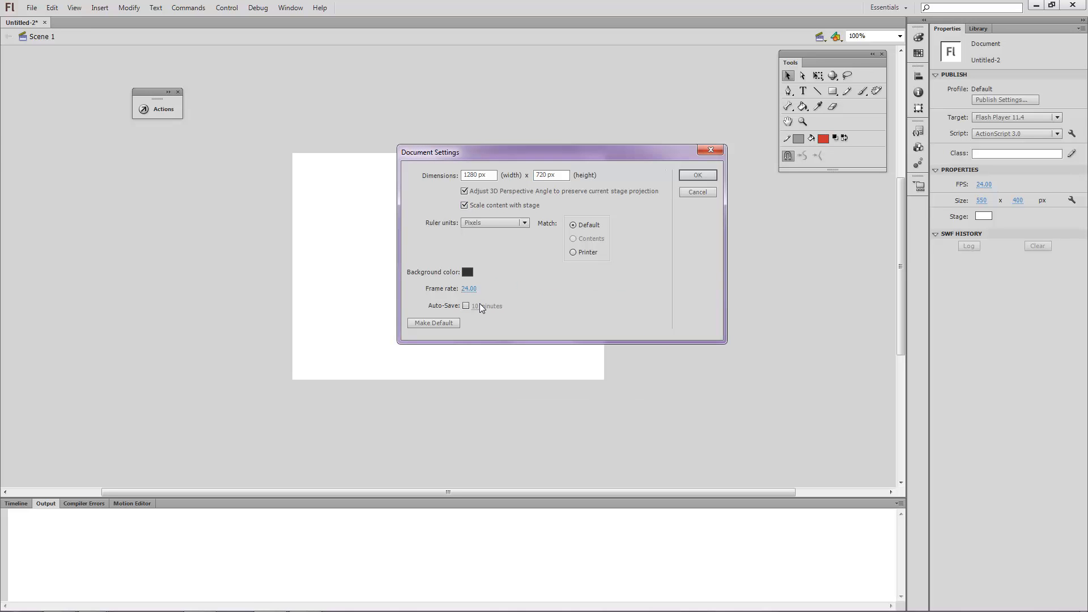
left_click(694, 180)
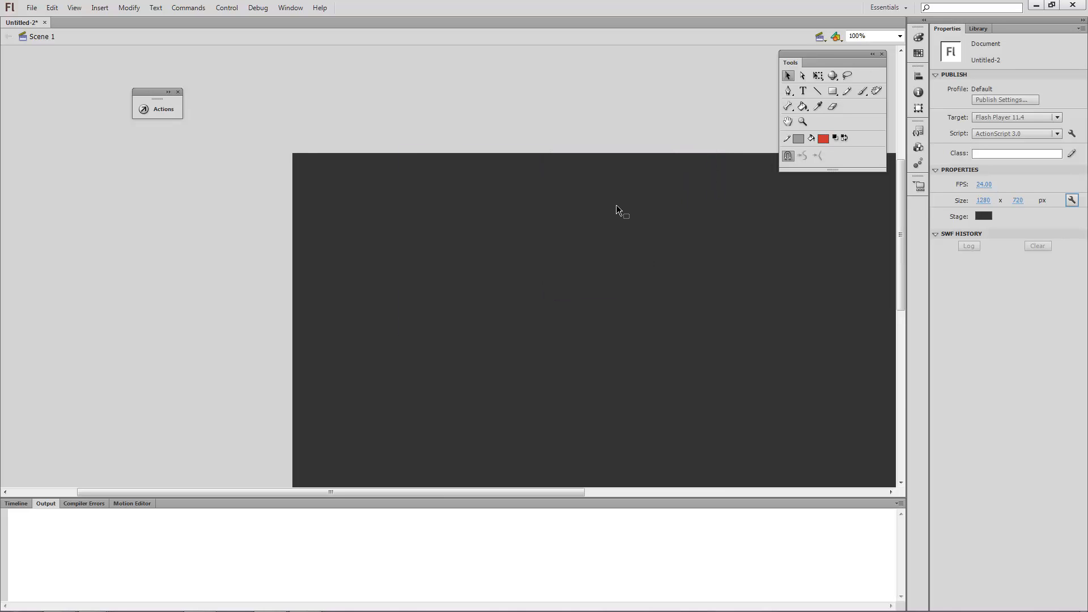
key("ctrl+minus")
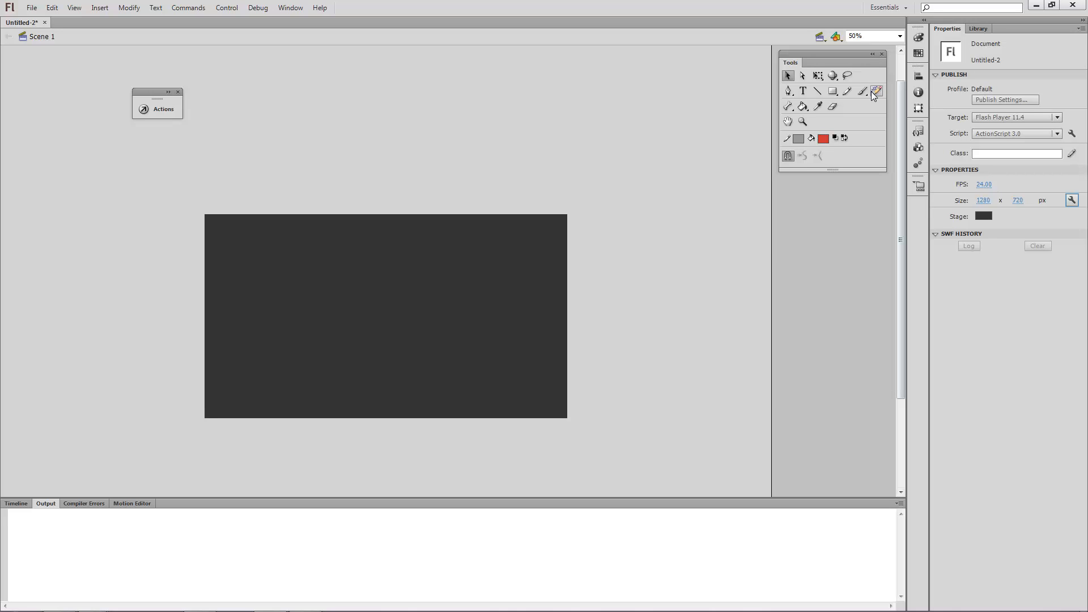
Step: Activate the Pencil tool and examine its available stroke styles
left_click(851, 92)
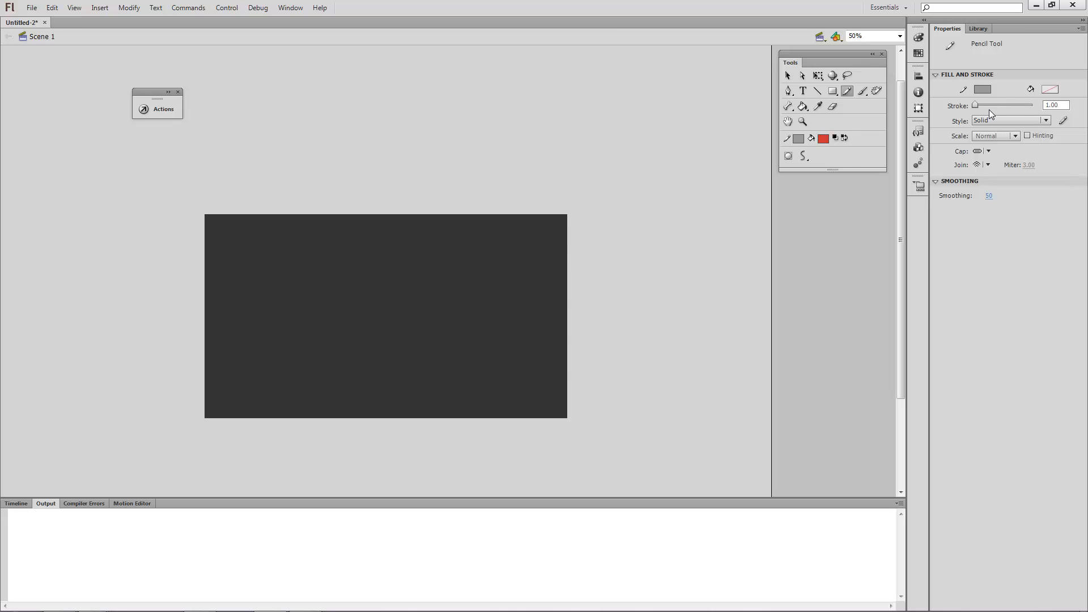
left_click(1041, 121)
left_click(1041, 121)
left_click(1038, 123)
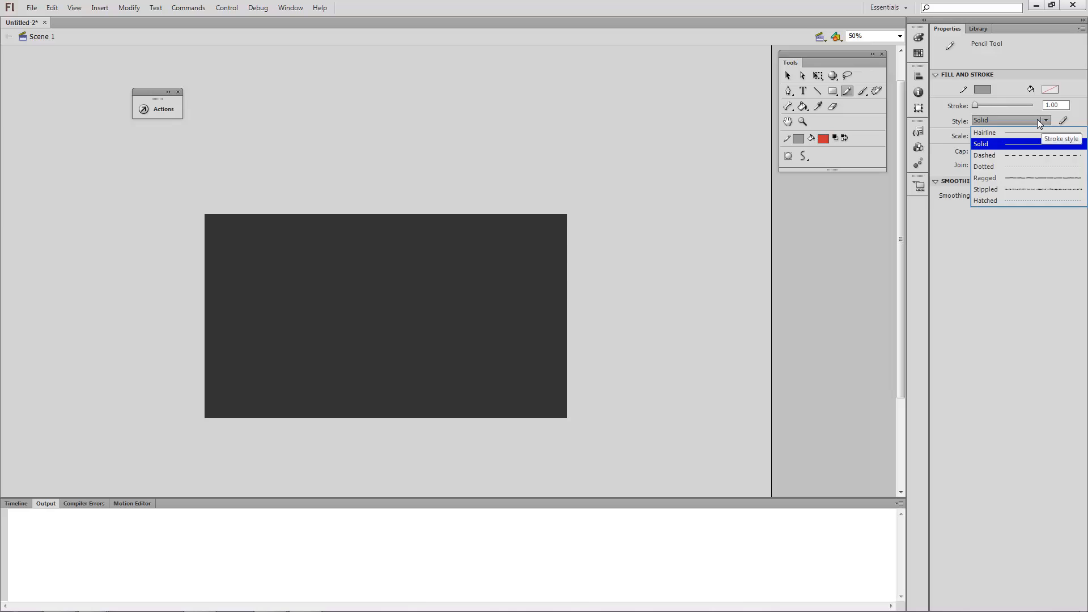
left_click(1037, 120)
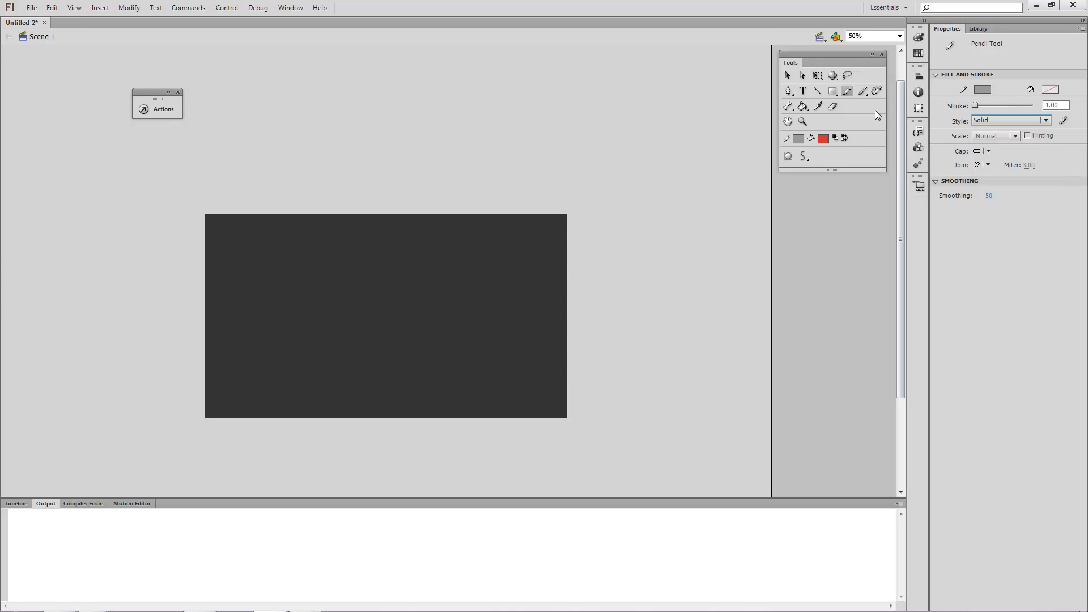
Step: Draw a red square about 394 px wide in the upper middle of the stage with the Rectangle tool
left_click(835, 92)
left_click(843, 91)
left_click_drag(337, 236, 450, 348)
left_click(788, 75)
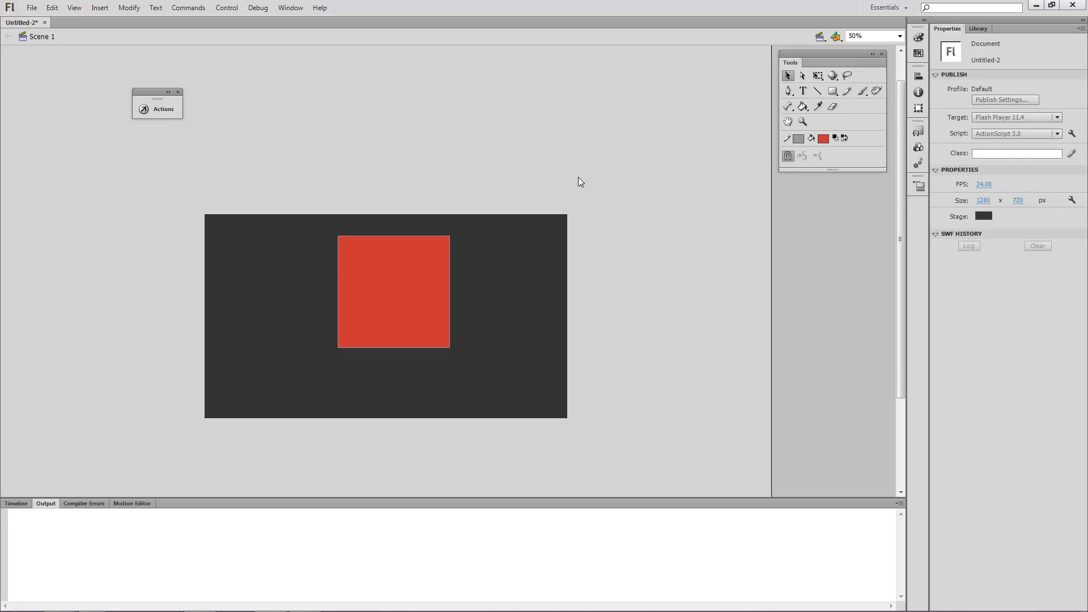
Step: Select the square with its outline, lock its proportions and set its width to 400 px
double_click(398, 265)
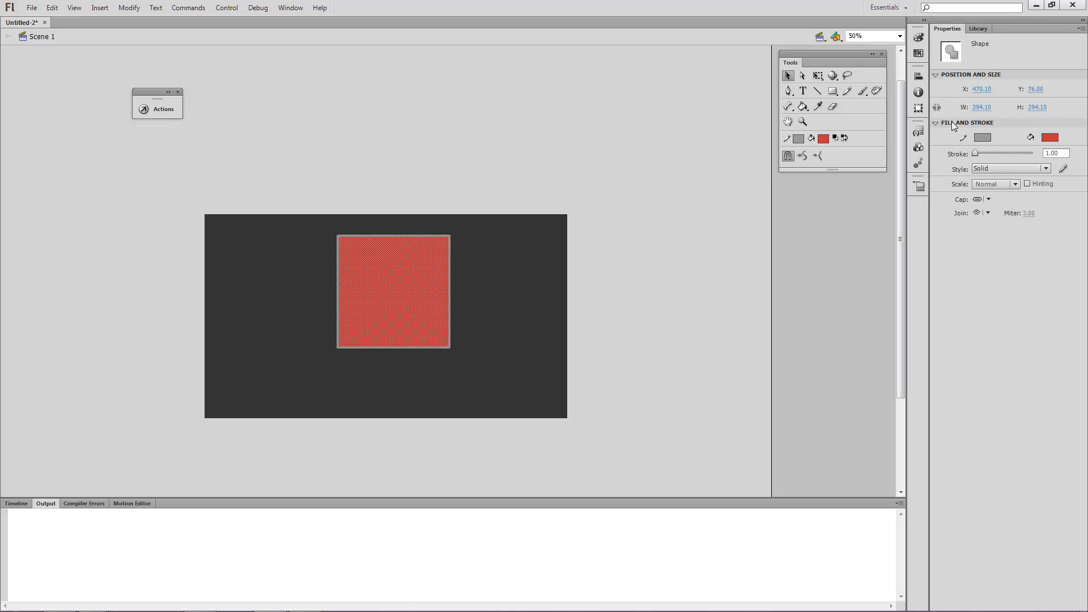
left_click(937, 107)
left_click(982, 107)
type("400")
key("Return")
mouse_move(987, 109)
left_mouse_down()
mouse_move(1023, 108)
mouse_move(941, 107)
mouse_move(1015, 107)
mouse_move(980, 107)
left_mouse_up()
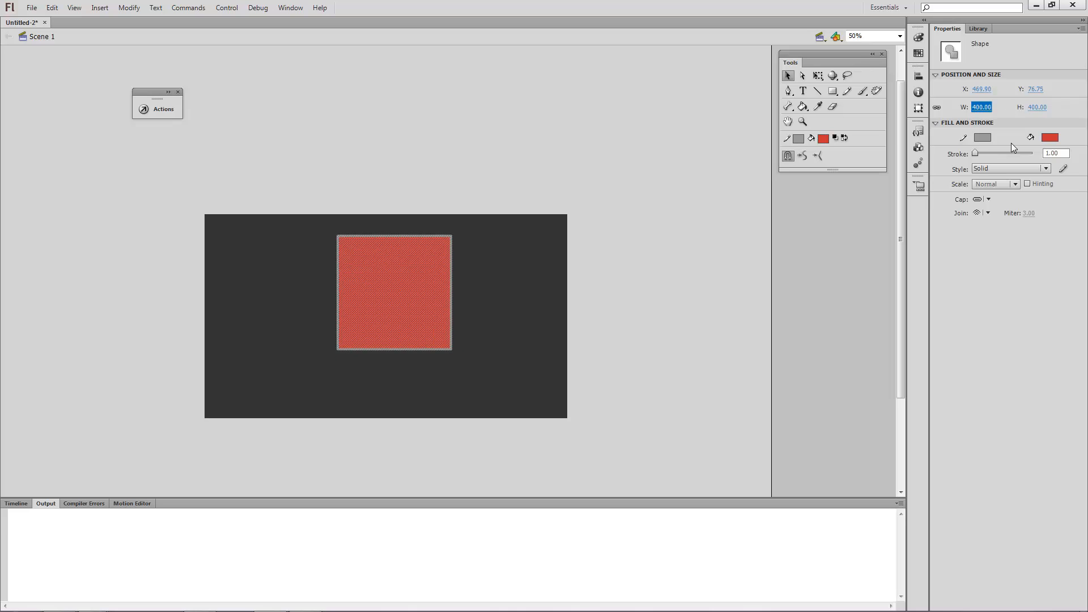
Step: Give the square a dashed, light grey outline with a stroke of about 8.8
left_click(1009, 169)
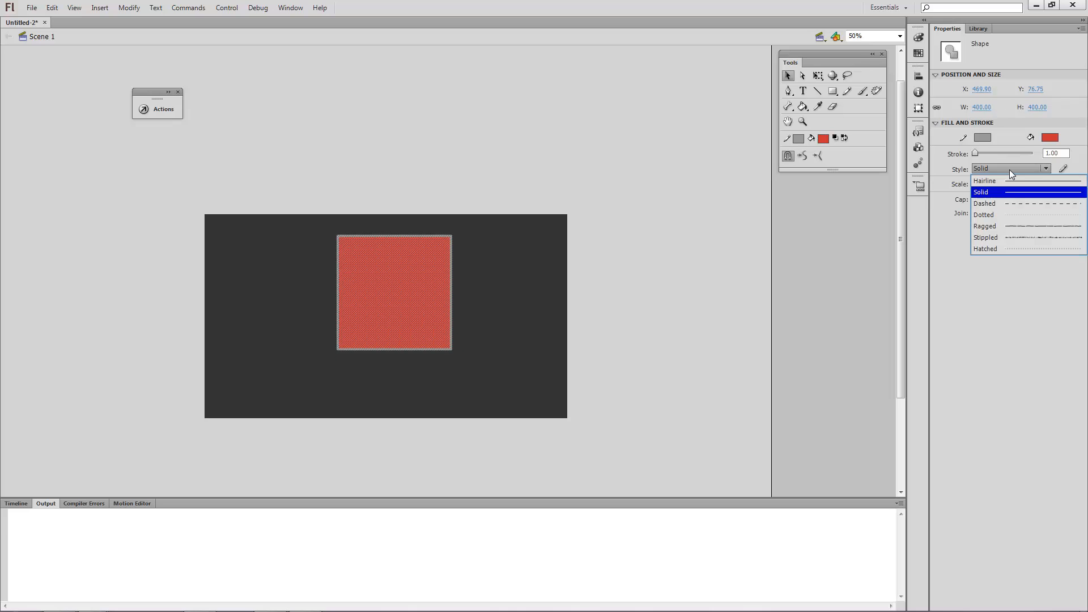
left_click(1012, 204)
left_click(985, 138)
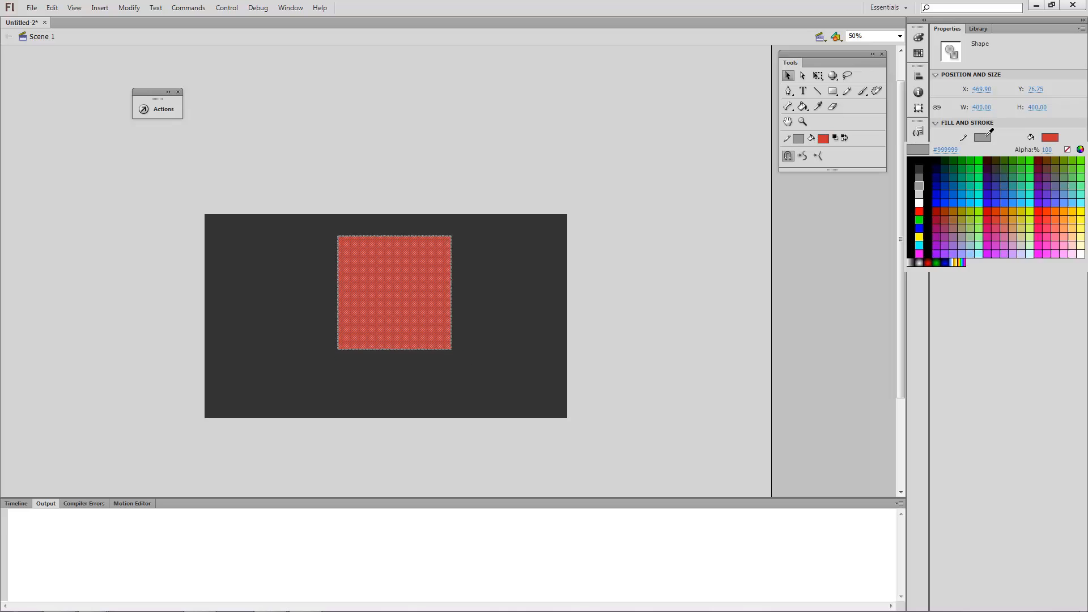
left_click(919, 203)
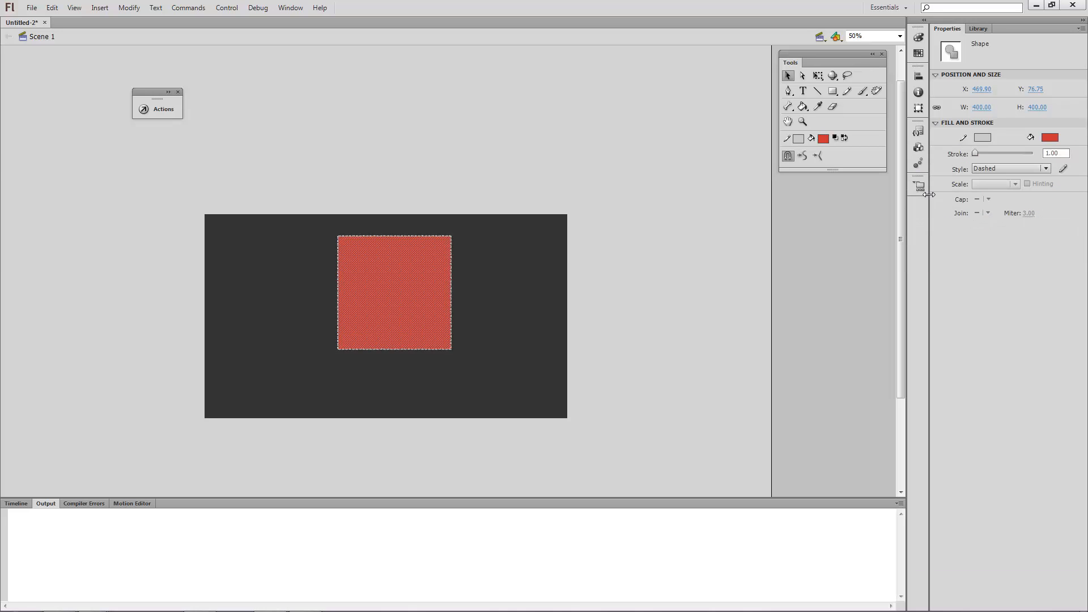
mouse_move(973, 151)
left_mouse_down()
mouse_move(986, 153)
mouse_move(976, 153)
left_mouse_up()
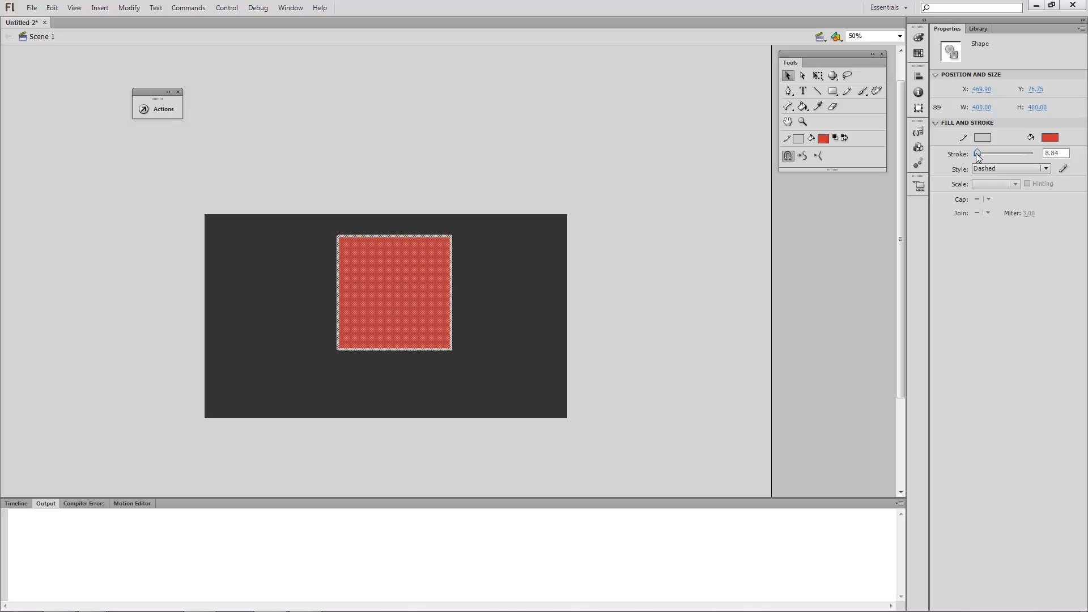
left_click(506, 321)
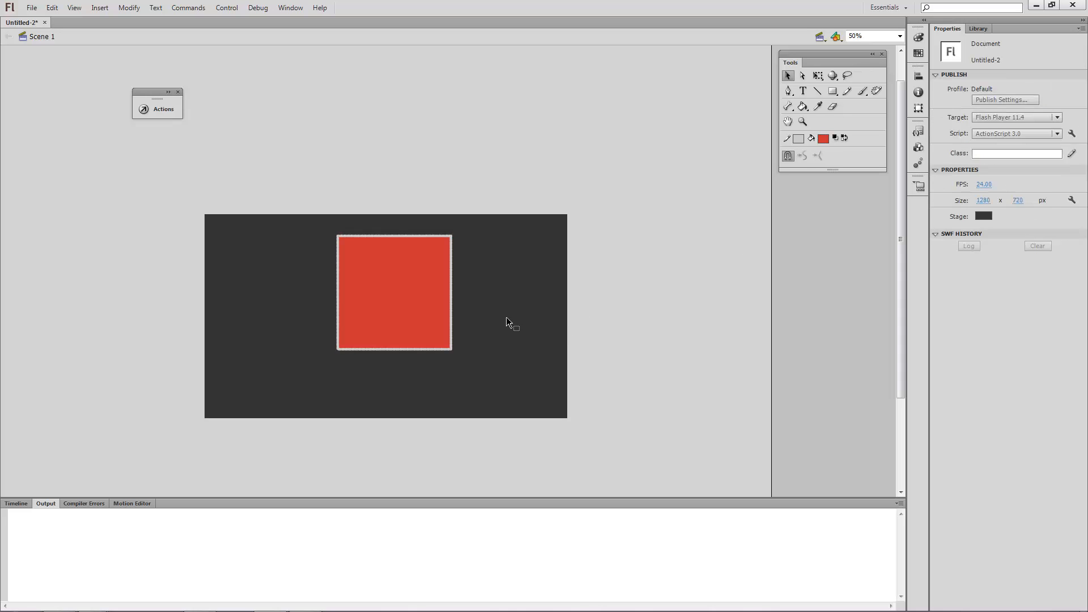
Step: Select the square's fill together with its whole outline and delete it from the stage
left_click(451, 282)
left_click(366, 291)
double_click(411, 273)
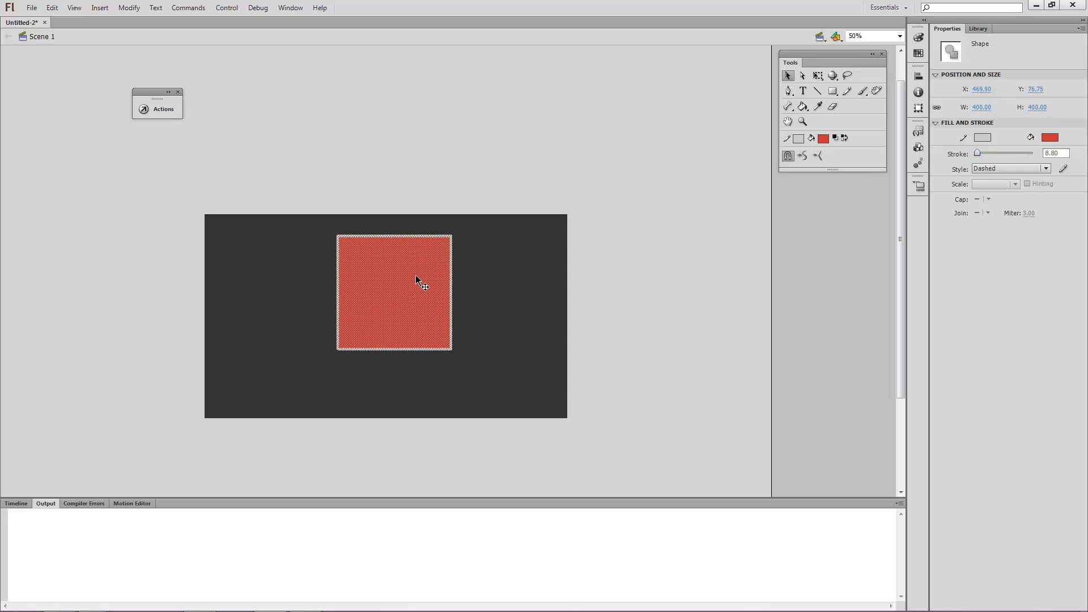
key("Delete")
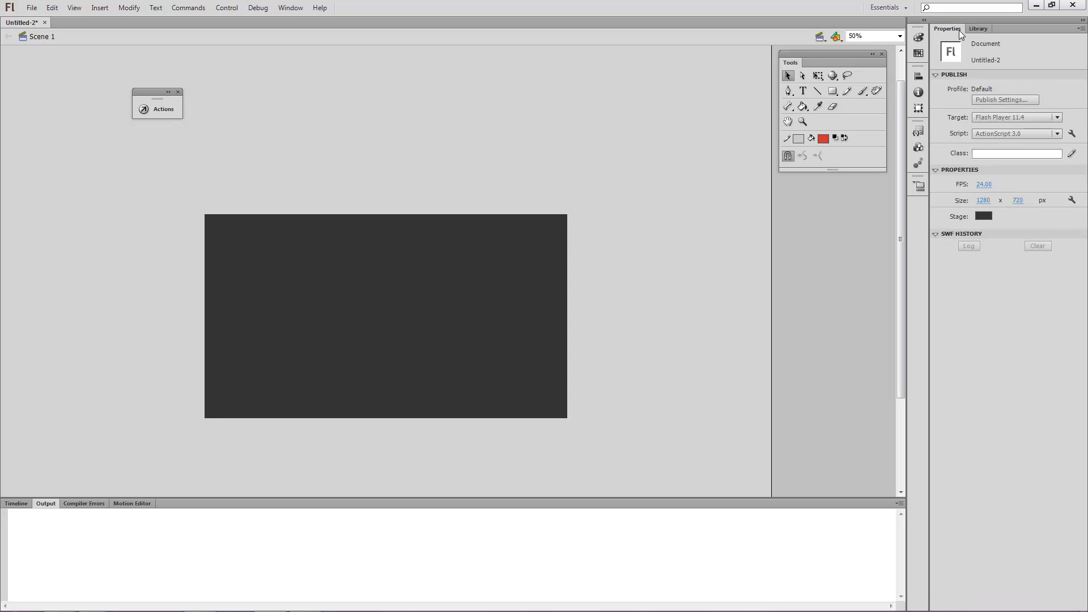
Step: Compare the document's properties with its library and leave the library shown
left_click(976, 28)
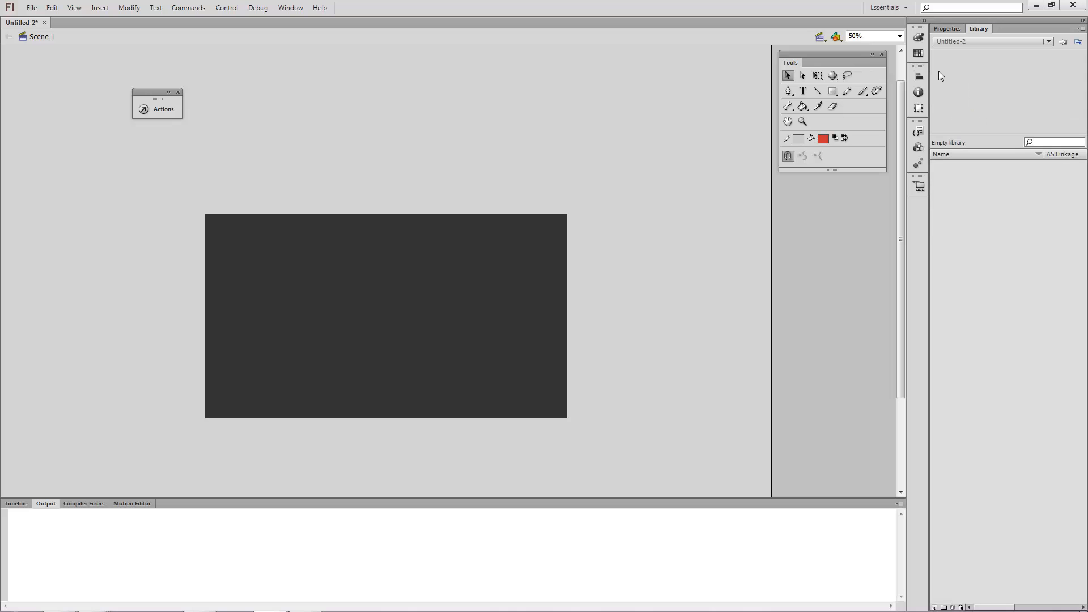
left_click(957, 27)
left_click(981, 28)
Step: Make the stroke color active for mixing and examine its color types and its red and hue component modes
left_click(919, 38)
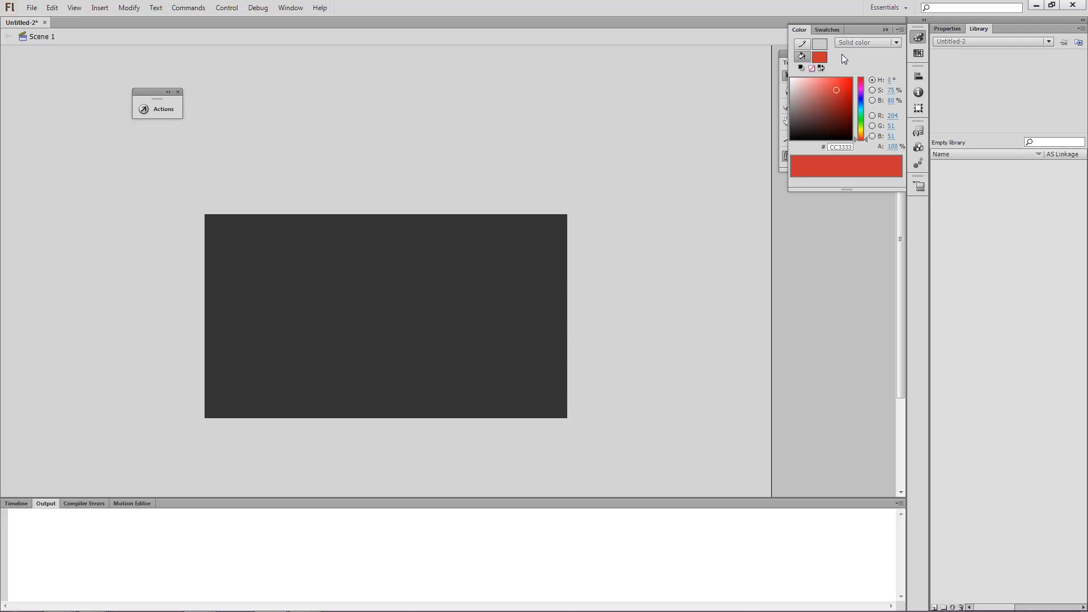
left_click(797, 46)
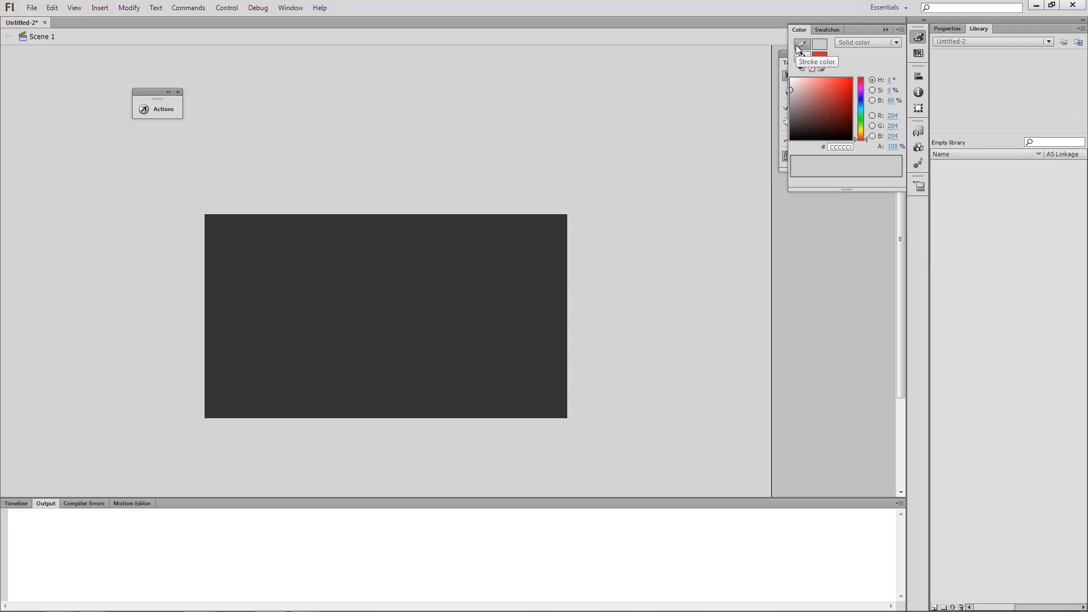
left_click(888, 42)
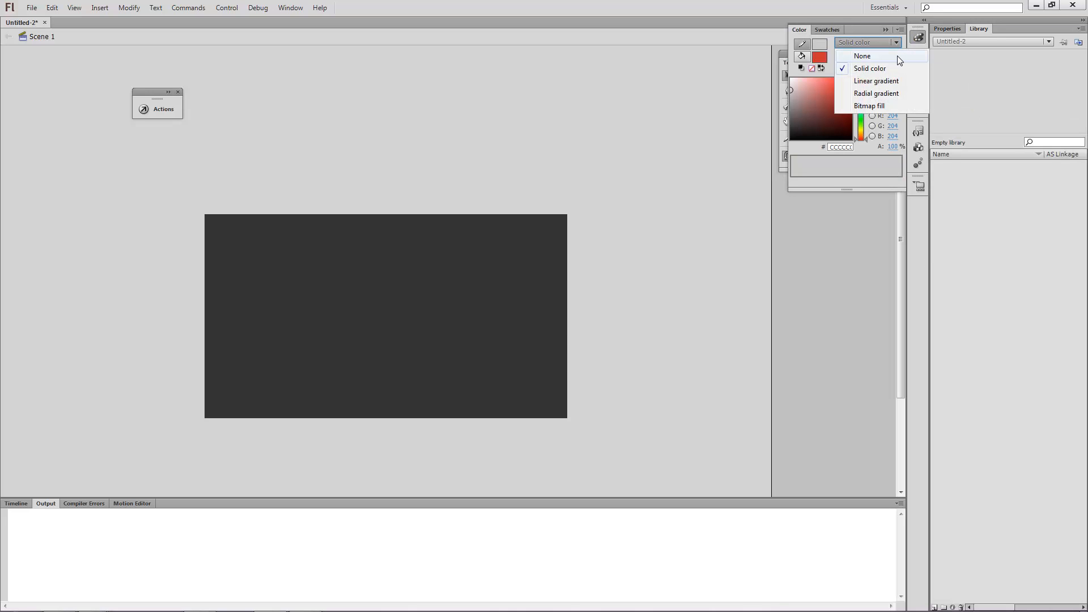
left_click(876, 43)
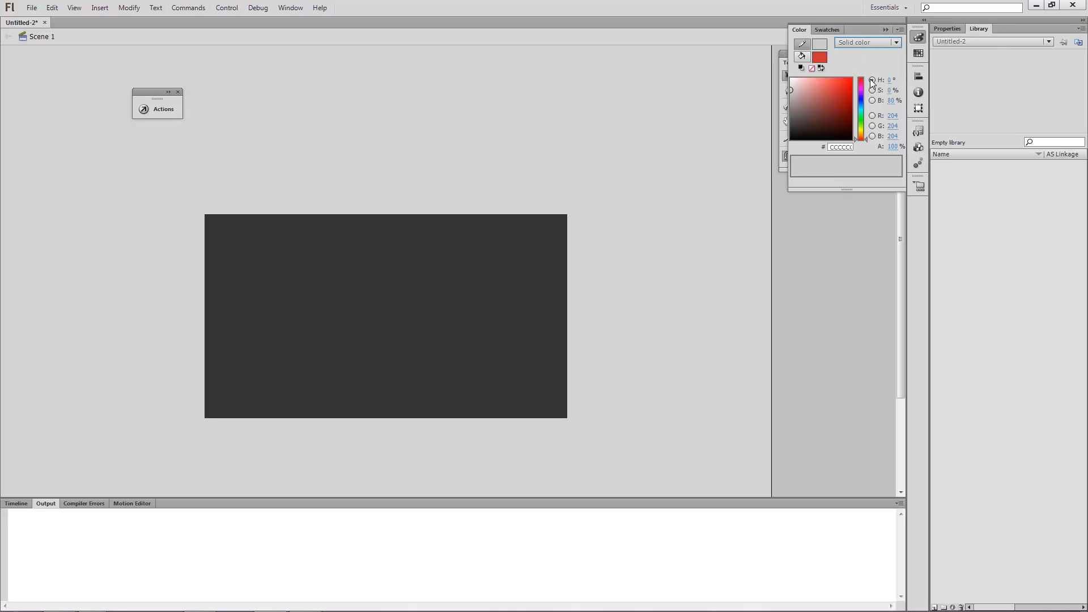
left_click(870, 116)
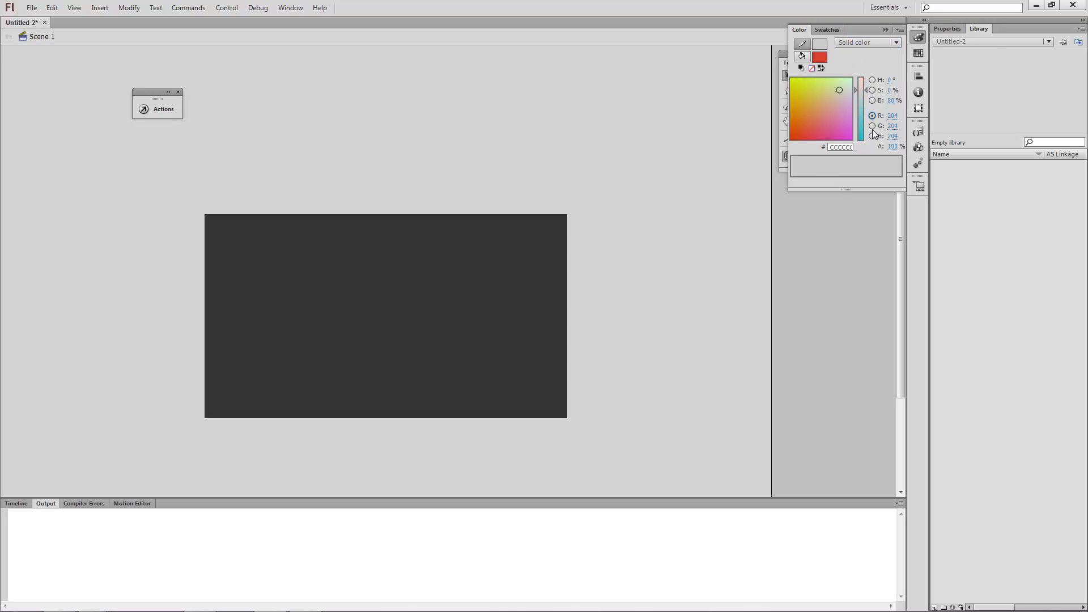
left_click(872, 80)
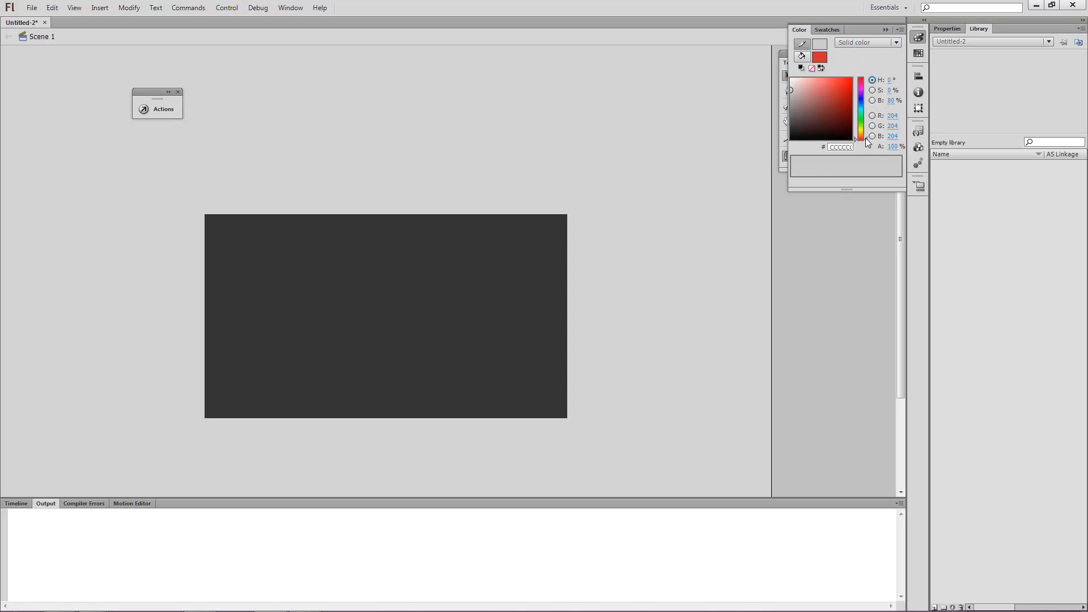
Step: Mix a light blue stroke color with a hue of 205°, 41% saturation and 100% brightness
left_click_drag(867, 144, 865, 104)
left_click(872, 91)
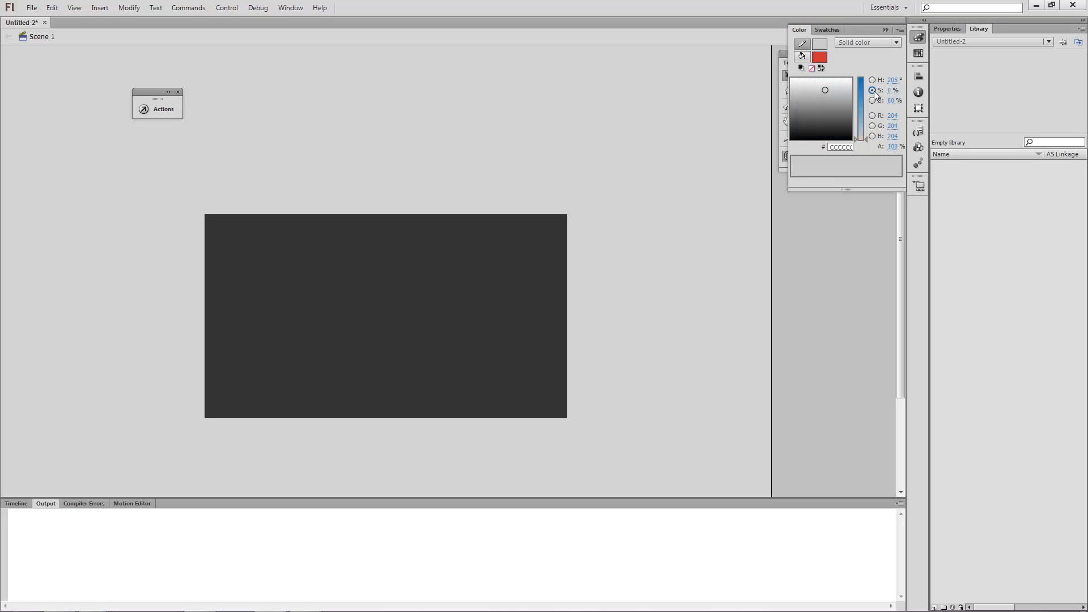
left_click_drag(867, 139, 869, 114)
left_click(872, 100)
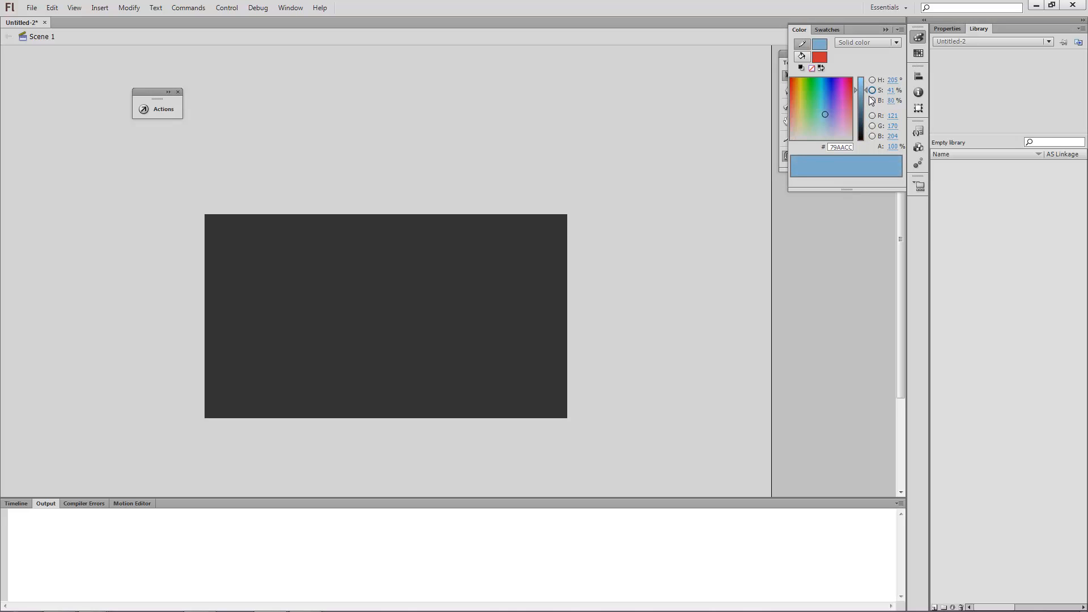
mouse_move(867, 92)
left_mouse_down()
mouse_move(865, 121)
mouse_move(871, 77)
left_mouse_up()
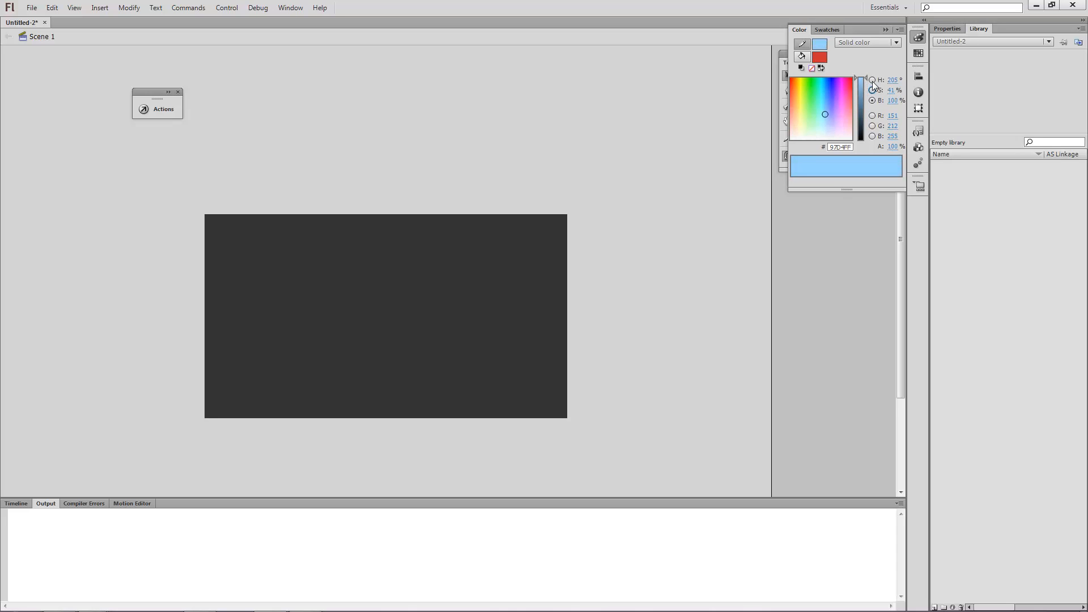
Step: Compare the red, green and blue component modes and mix the muted red stroke color B64156
left_click(872, 80)
left_click(872, 115)
left_click(871, 125)
left_click(872, 136)
left_click(872, 115)
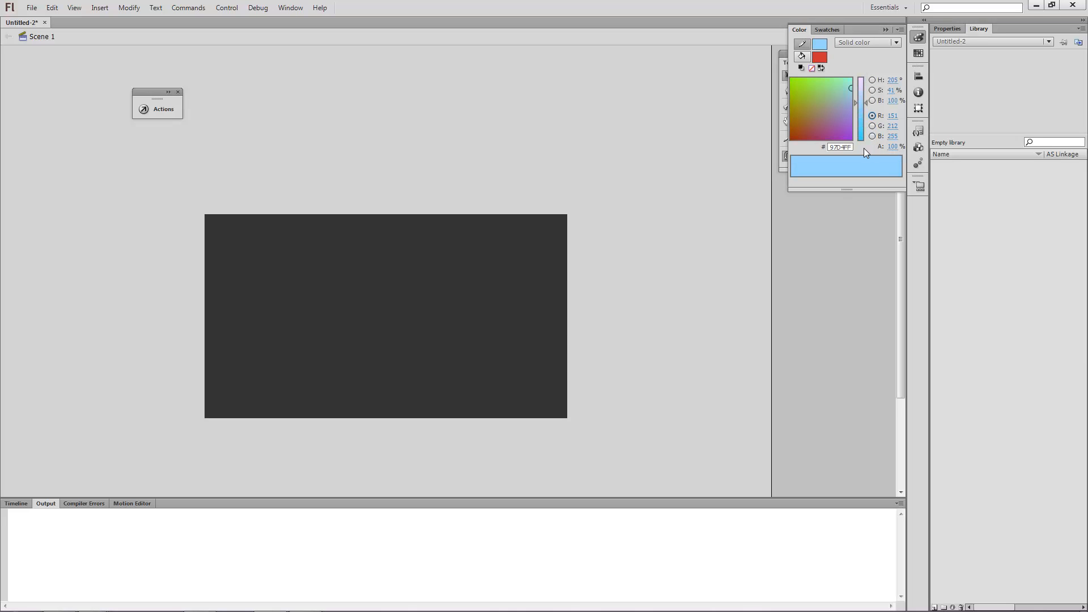
mouse_move(856, 104)
left_mouse_down()
mouse_move(854, 118)
mouse_move(811, 87)
mouse_move(839, 112)
mouse_move(834, 123)
left_mouse_up()
left_click(813, 93)
left_click(872, 126)
left_click(871, 136)
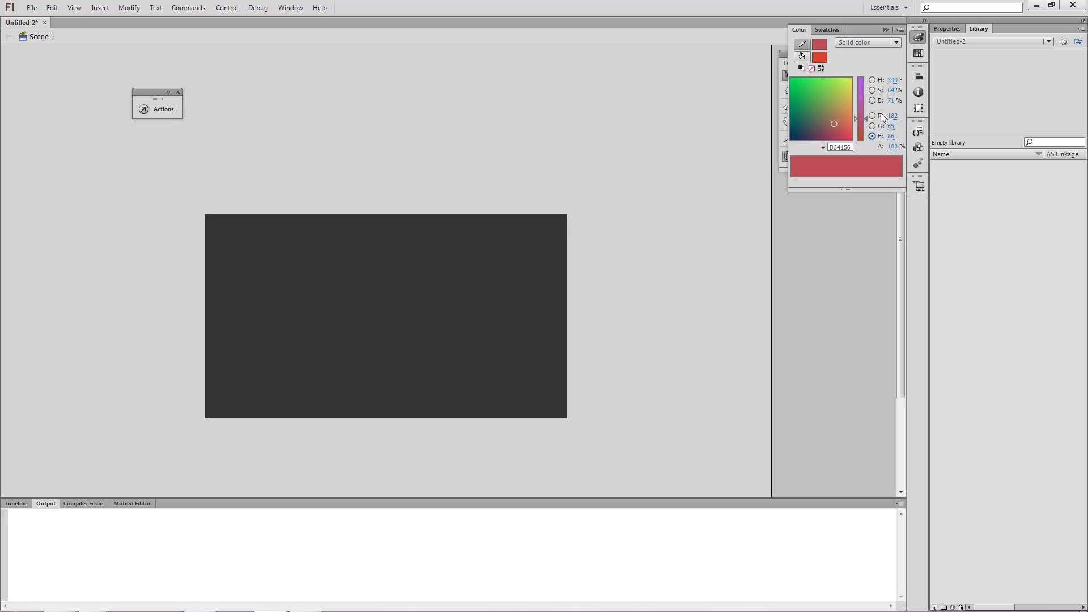
Step: Mix the muted blue stroke color 4D7A8E using the hue component mode
left_click(872, 80)
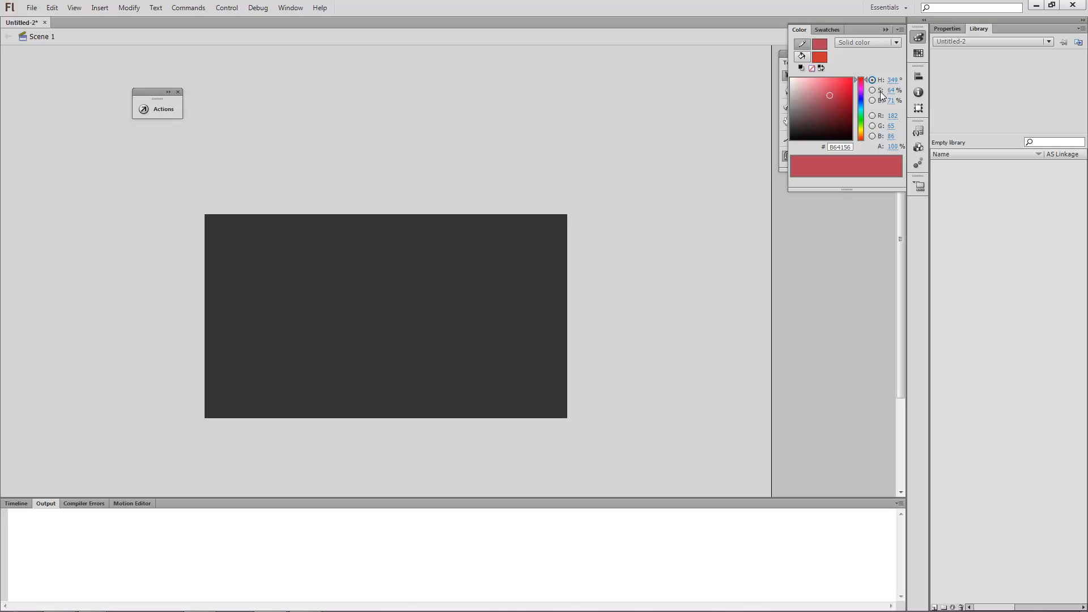
mouse_move(865, 82)
left_mouse_down()
mouse_move(864, 105)
mouse_move(809, 104)
mouse_move(809, 88)
mouse_move(818, 104)
left_mouse_up()
left_click(813, 91)
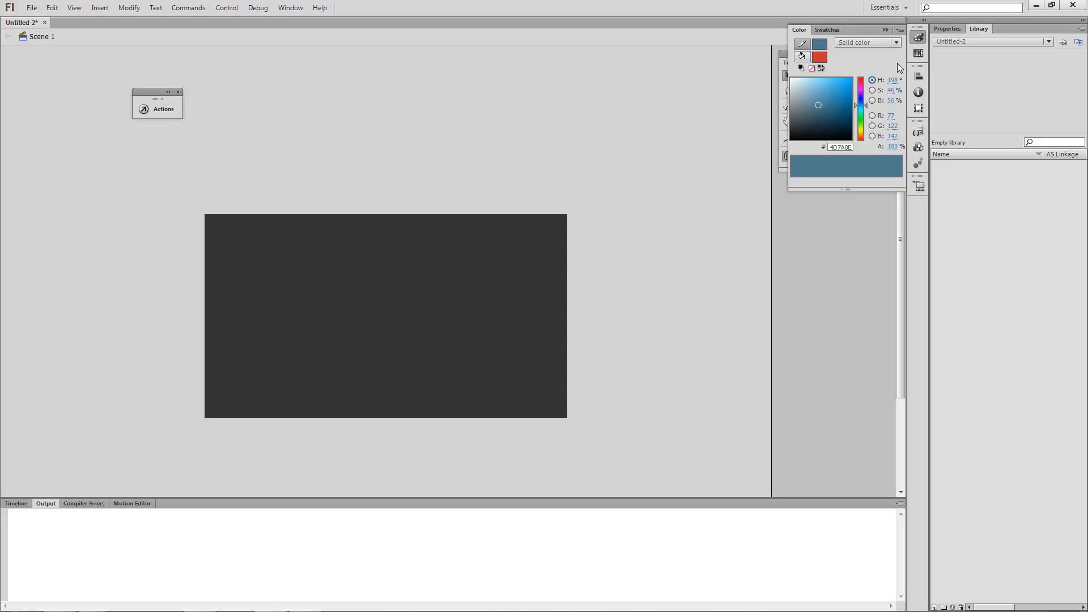
Step: Examine the color swatches, the align, info and transform options and the project list, then close them
left_click(918, 53)
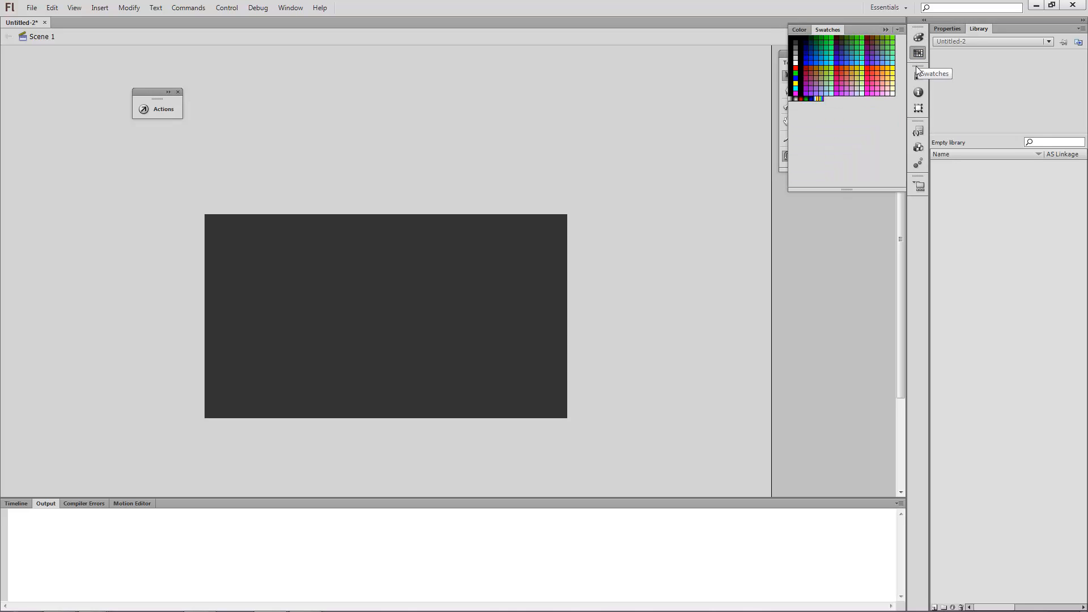
left_click(848, 130)
left_click(918, 78)
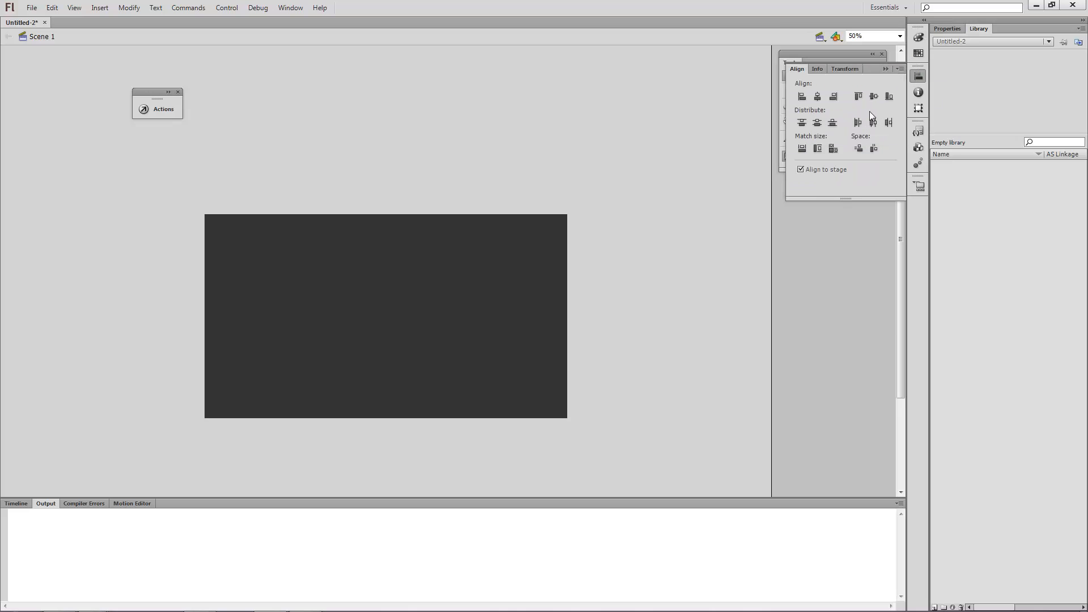
left_click(814, 73)
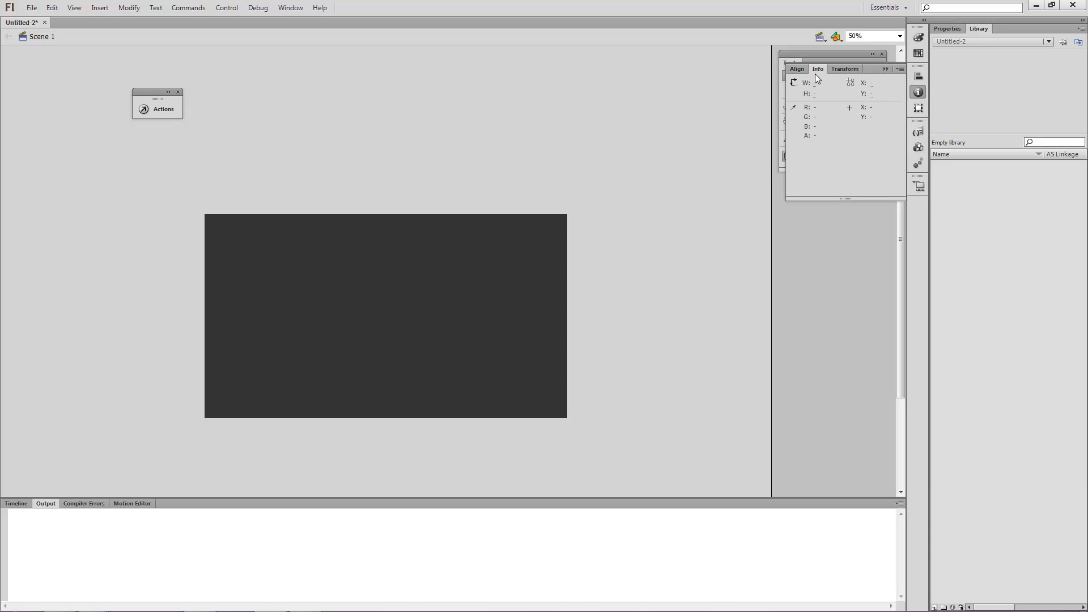
left_click(840, 70)
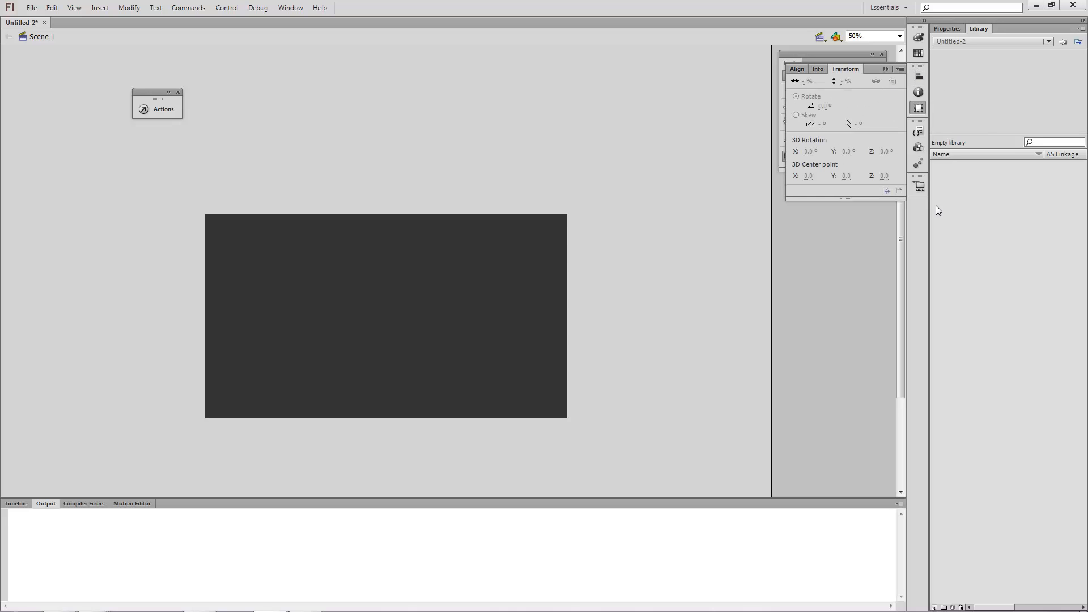
left_click(923, 192)
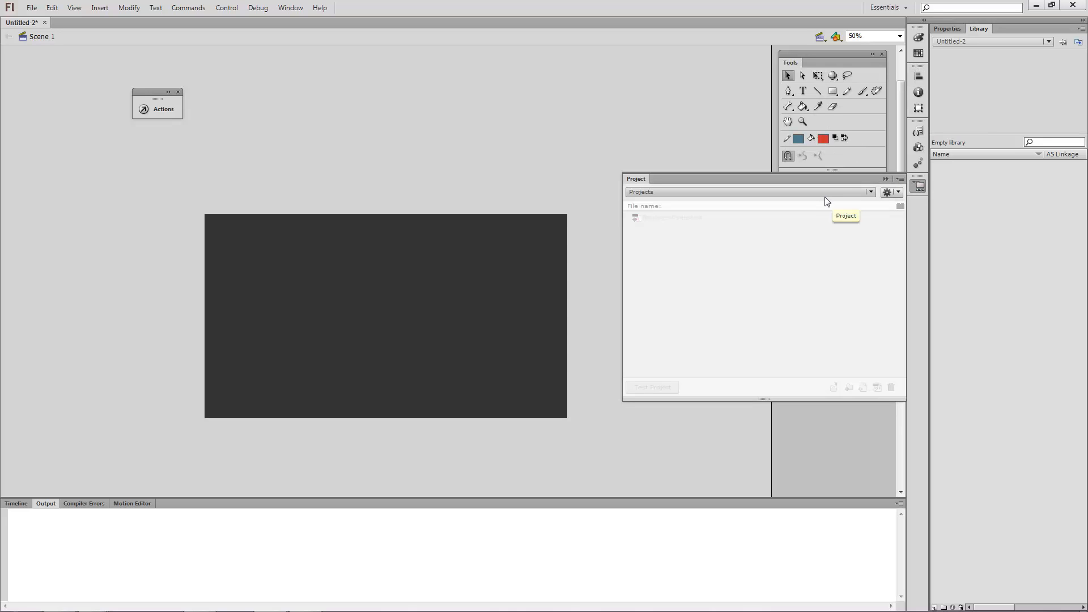
left_click(914, 185)
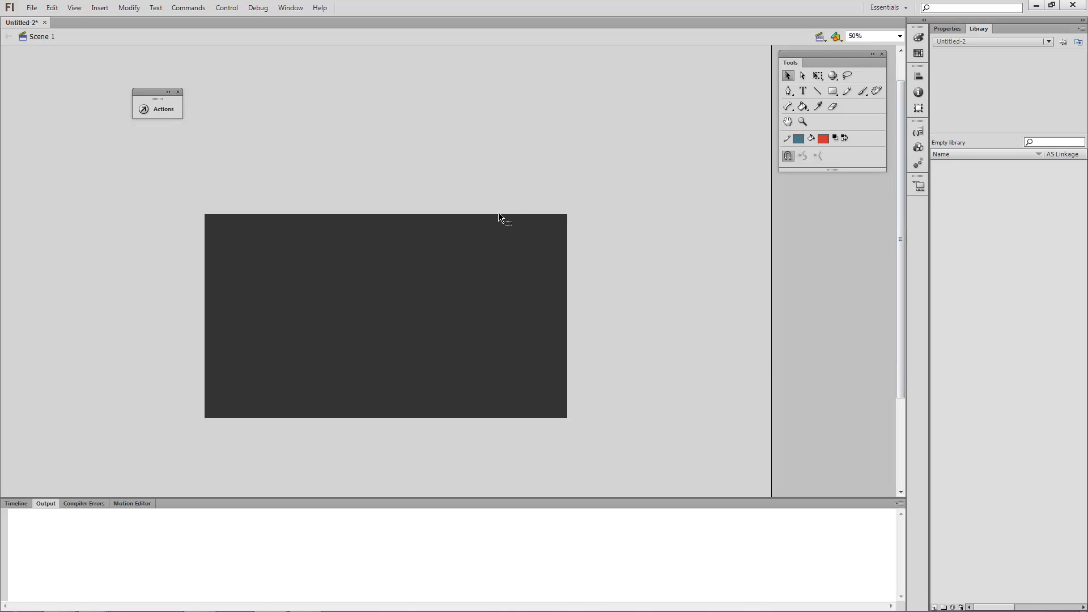
Step: Bring the timeline into view and dismiss the antivirus update notification
left_click(15, 503)
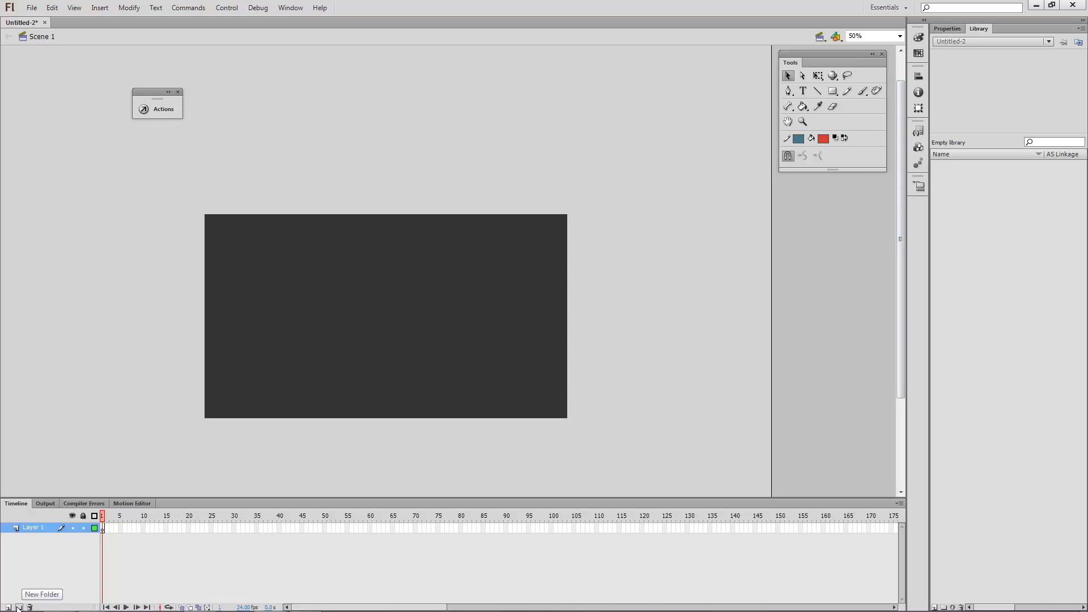
mouse_move(23, 611)
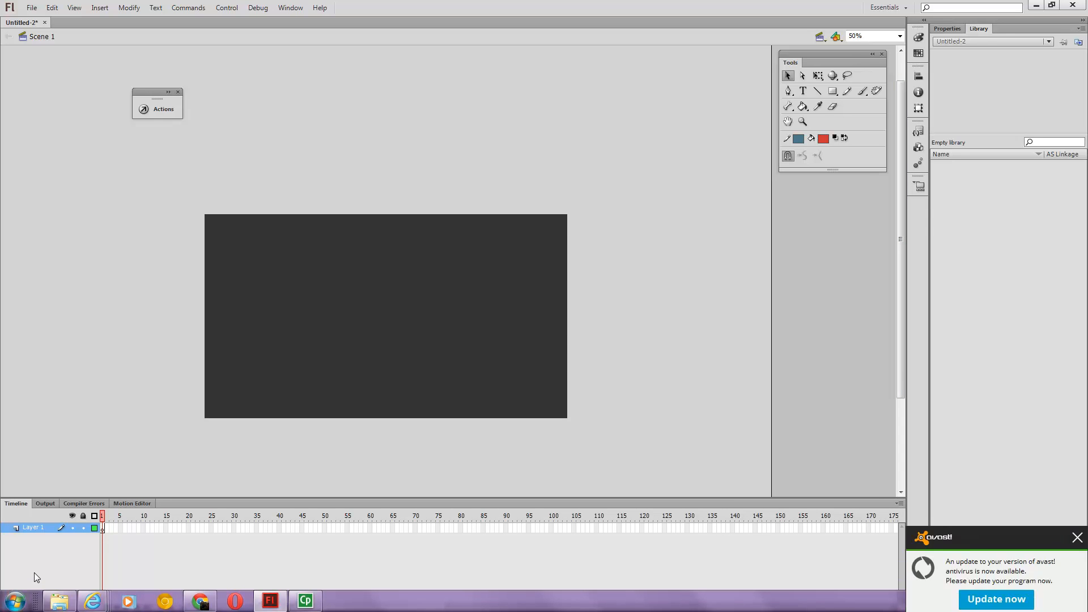
left_click(1077, 533)
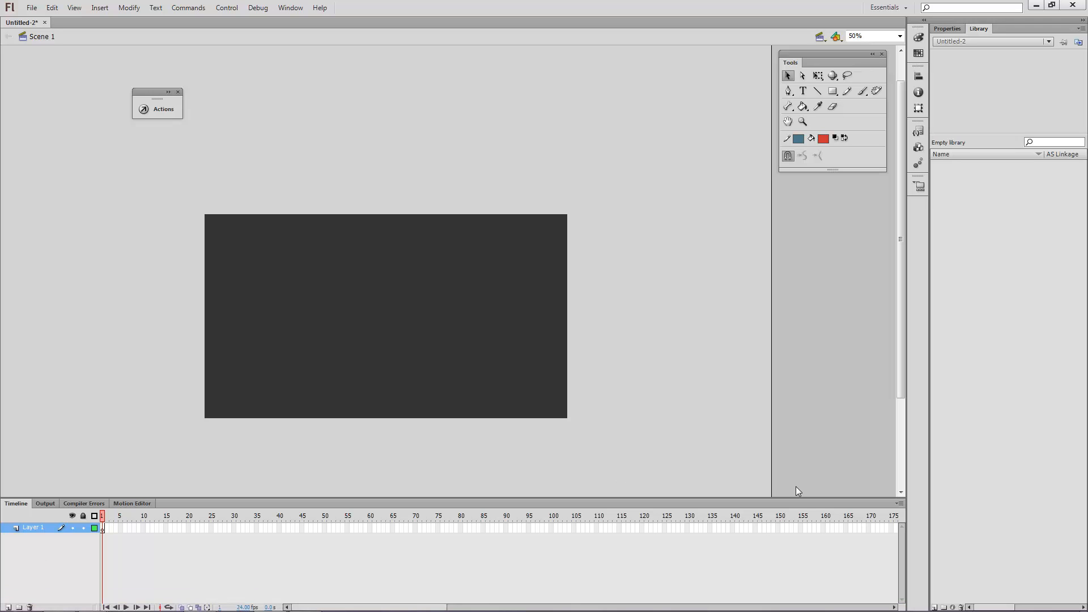
Step: Rename Layer 1 as guide and convert it into a guide layer
double_click(32, 528)
type("guide")
key("Return")
right_click(29, 528)
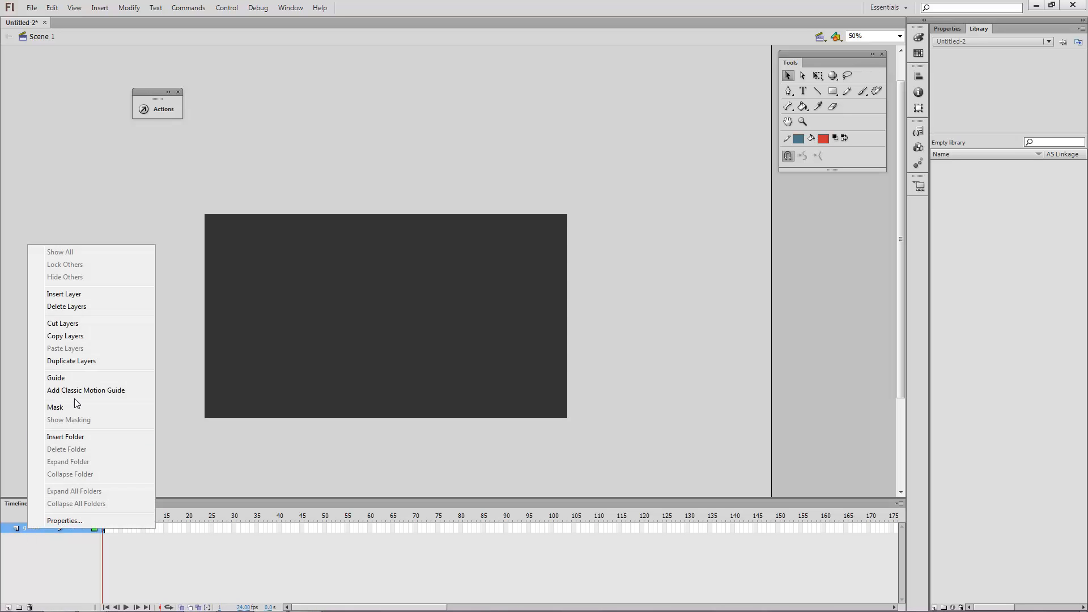
left_click(69, 379)
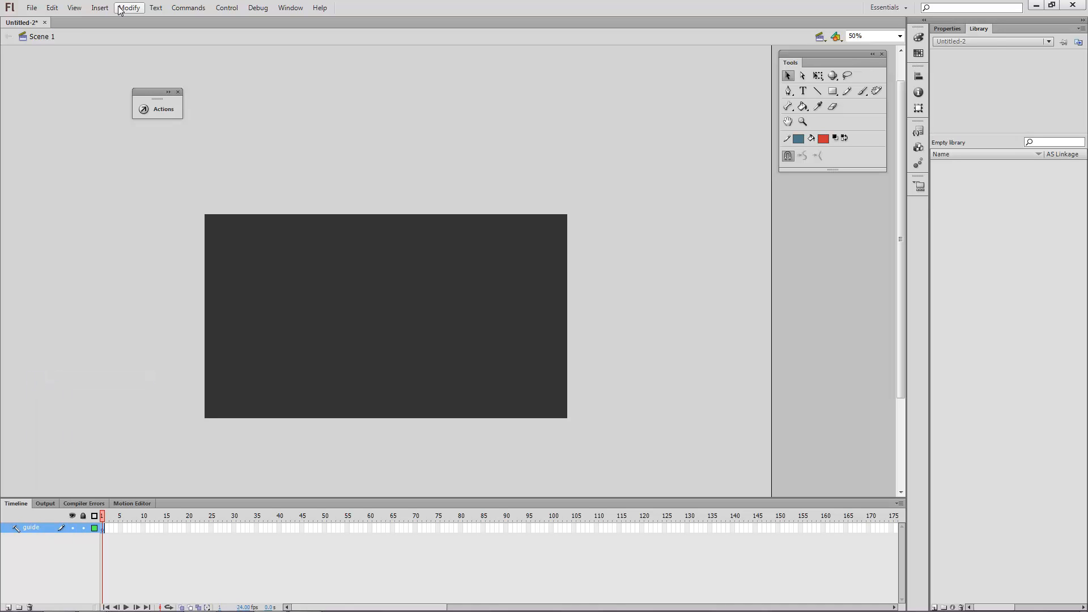
Step: Turn on the rulers around the stage
left_click(74, 7)
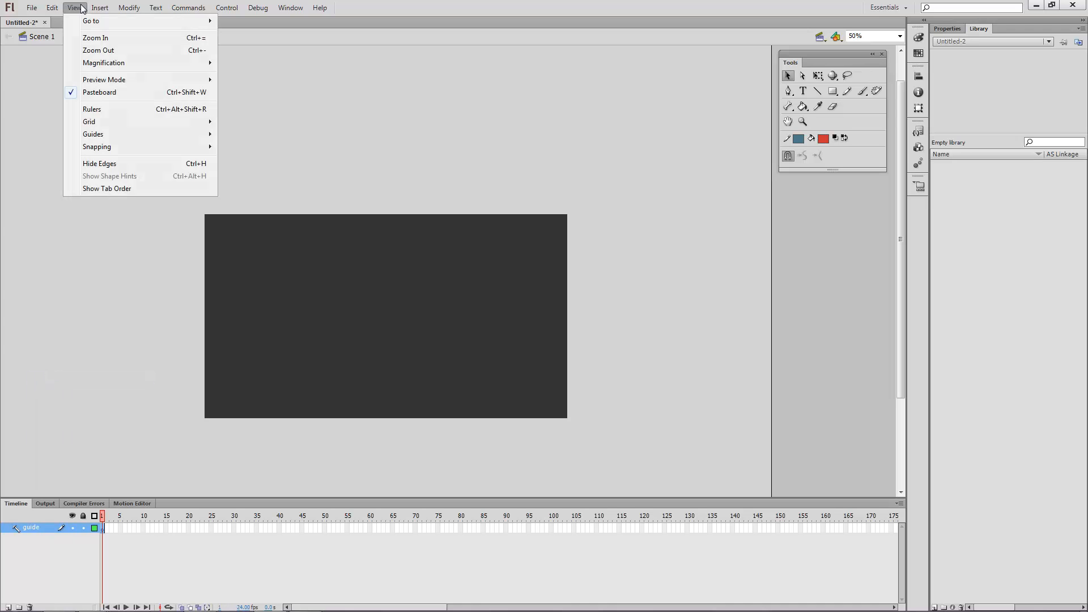
left_click(140, 114)
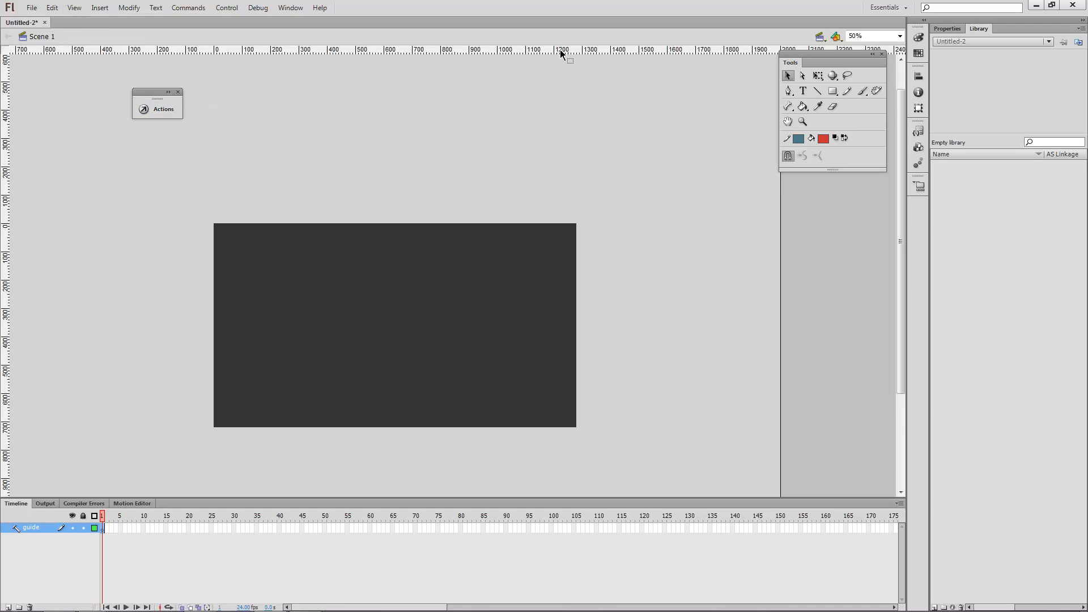
Step: Look through the General, Auto Format, Clipboard, Drawing and Text preferences and close them without changes
left_click(51, 7)
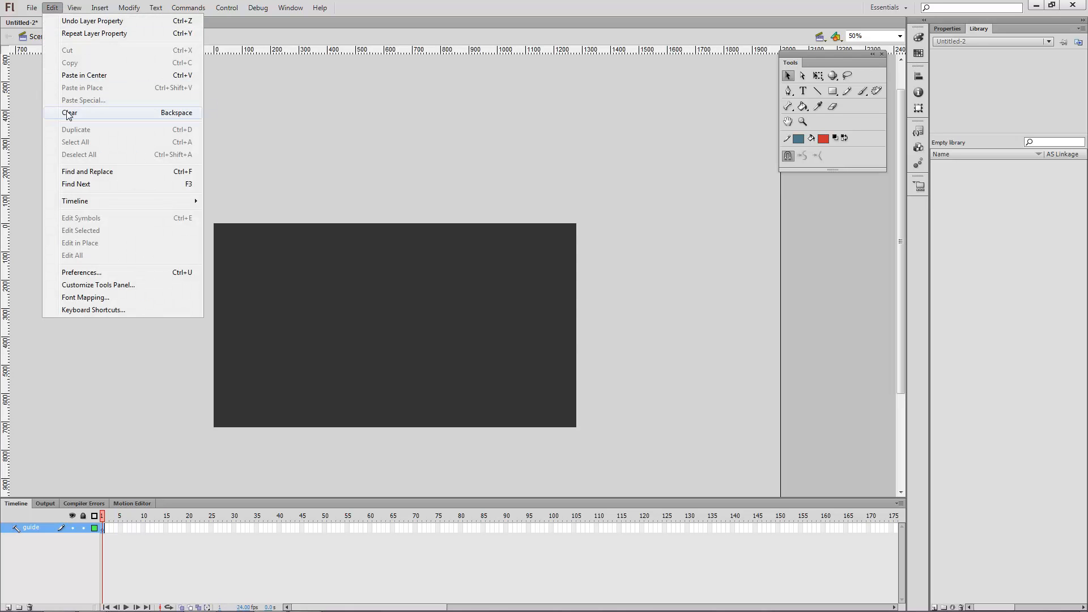
left_click(97, 267)
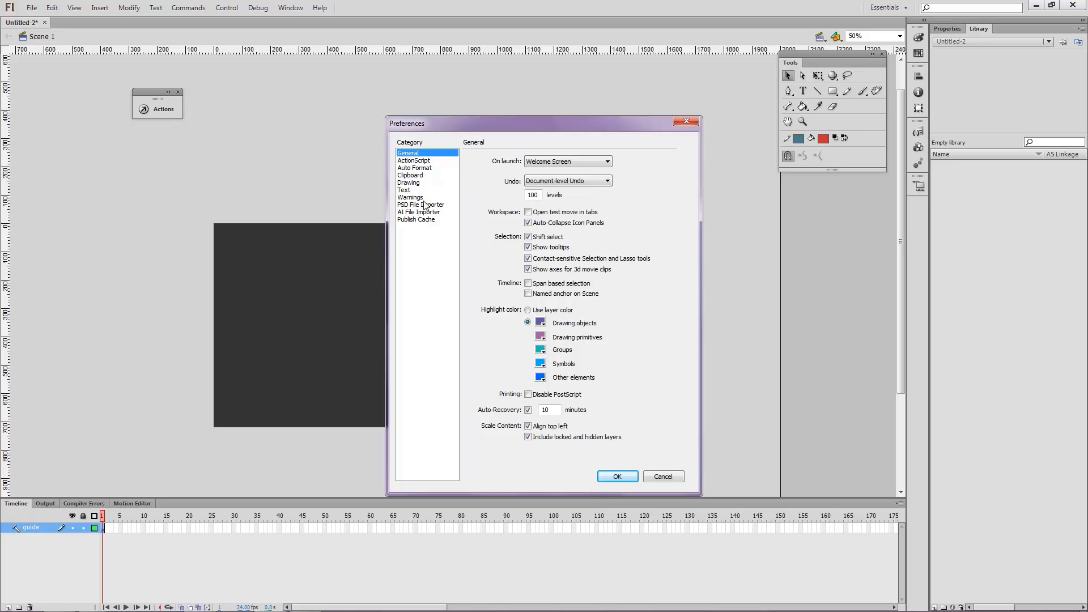
left_click(670, 478)
left_click(69, 8)
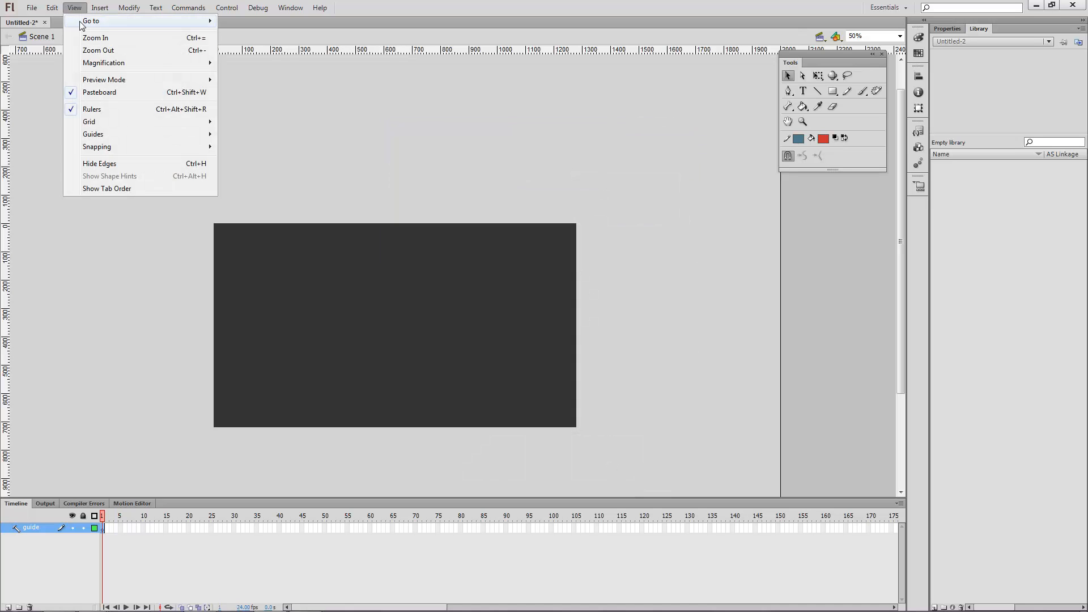
mouse_move(58, 15)
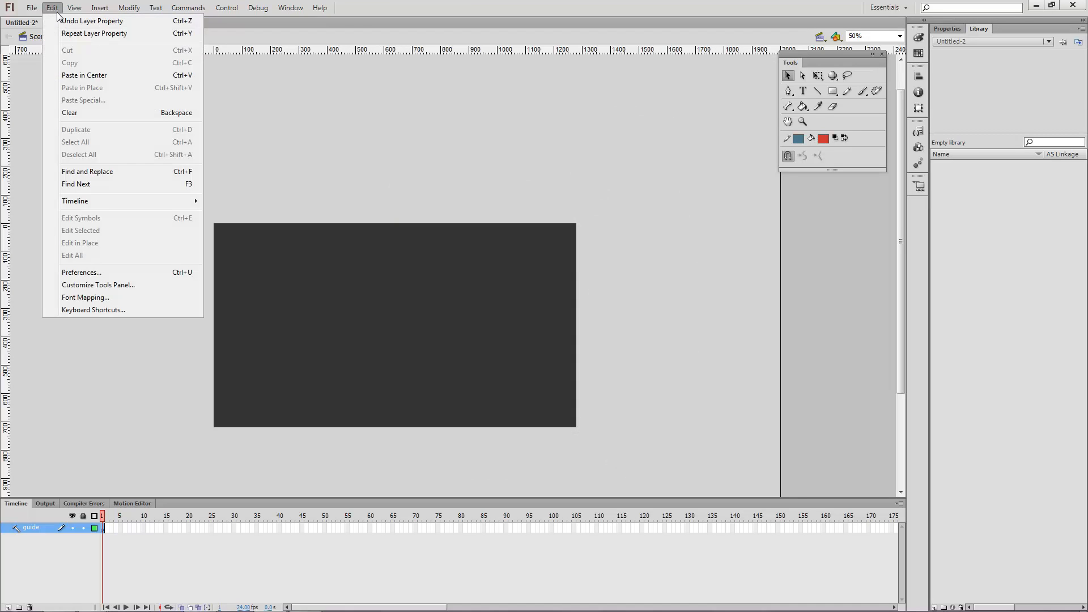
left_click(121, 270)
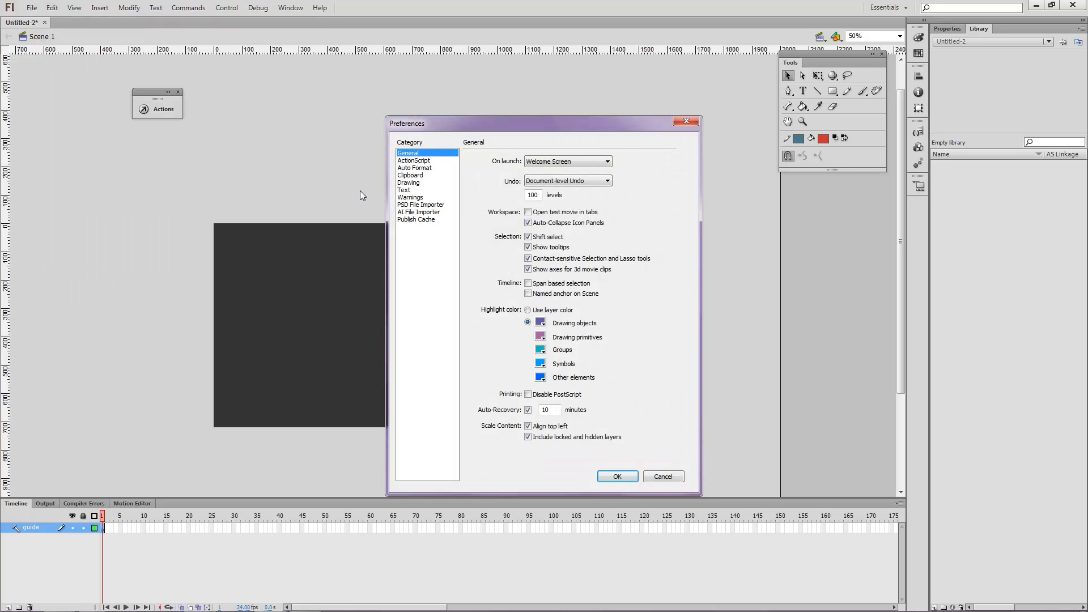
left_click(422, 168)
left_click(420, 176)
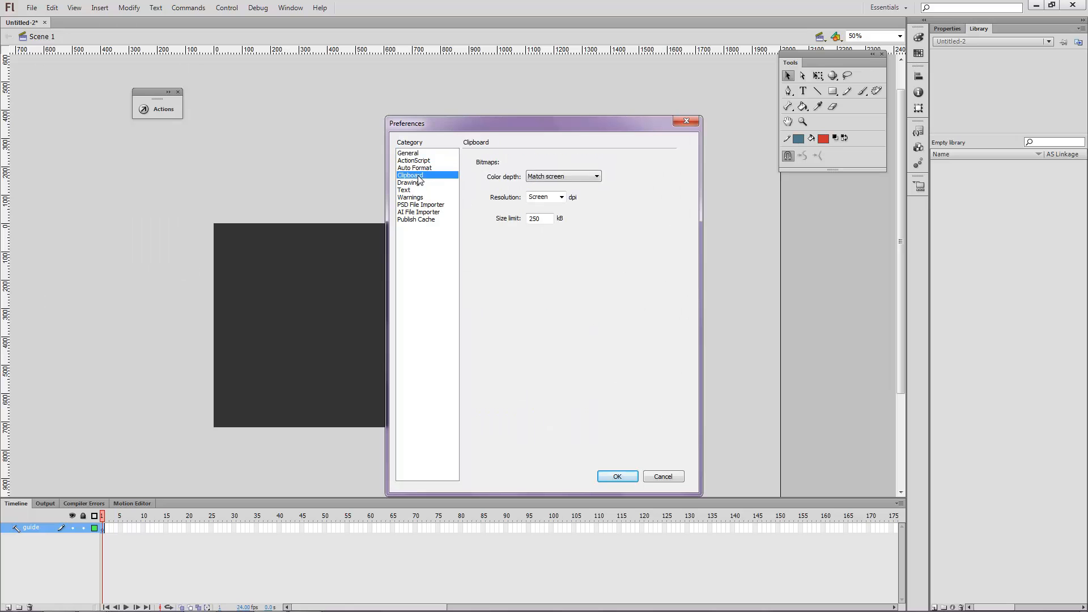
left_click(418, 183)
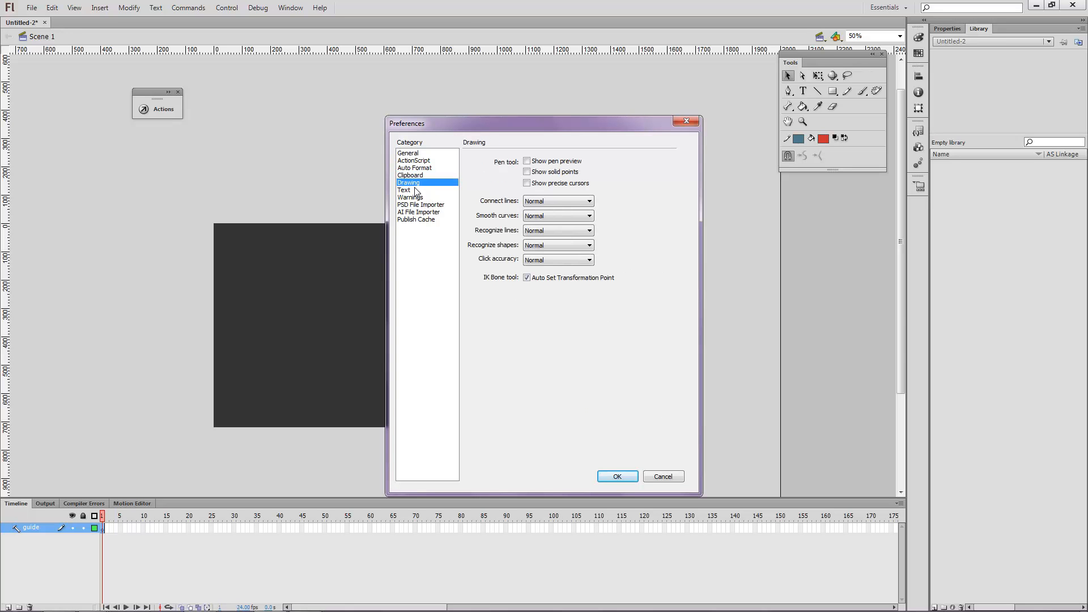
left_click(415, 191)
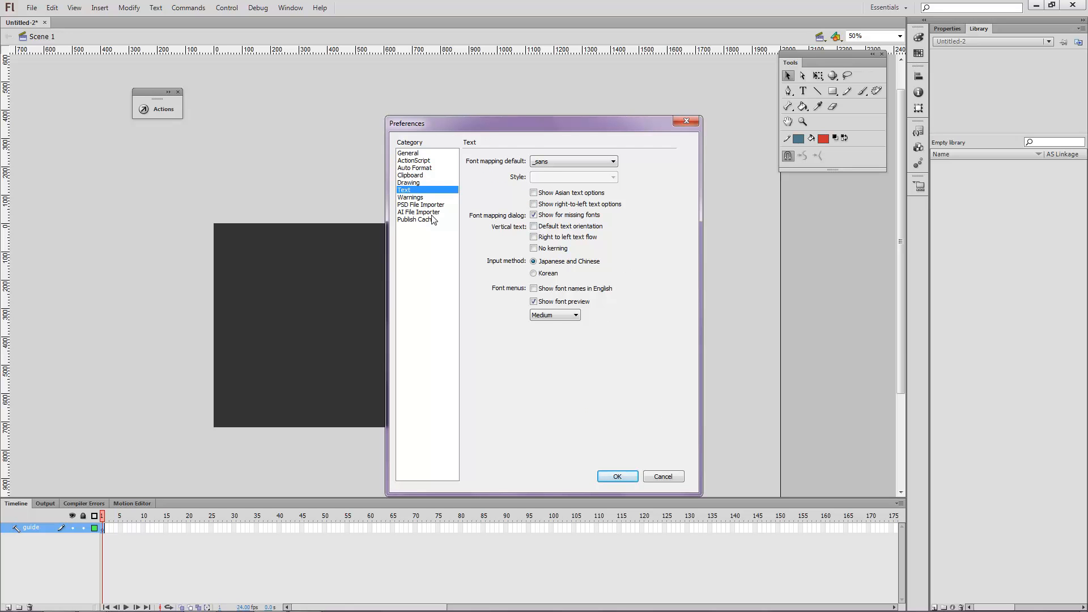
left_click(662, 477)
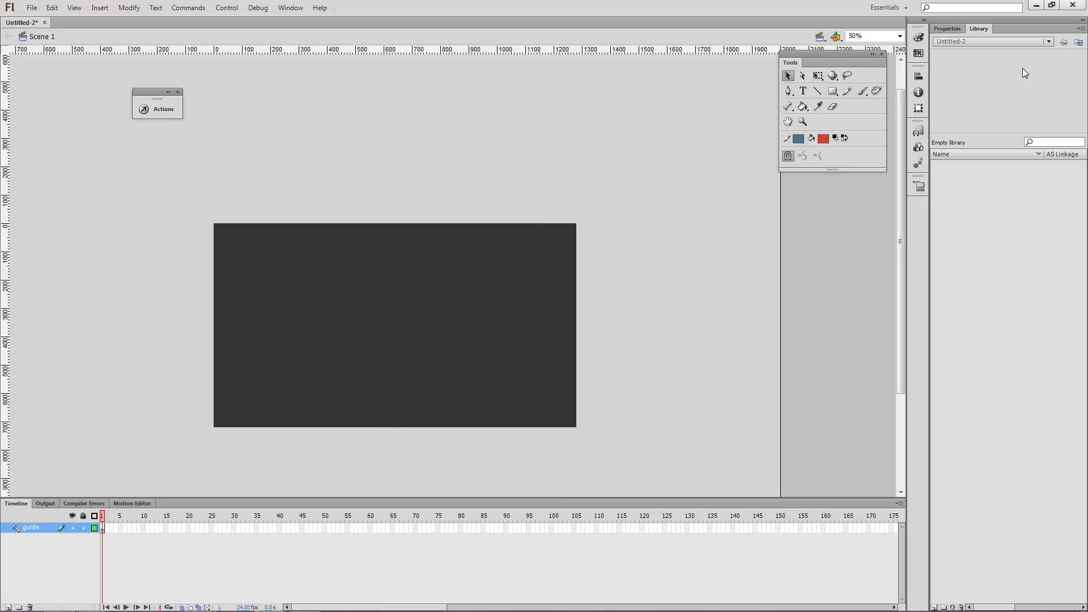
Step: Check the ruler units available in the document settings and keep them in pixels
left_click(946, 29)
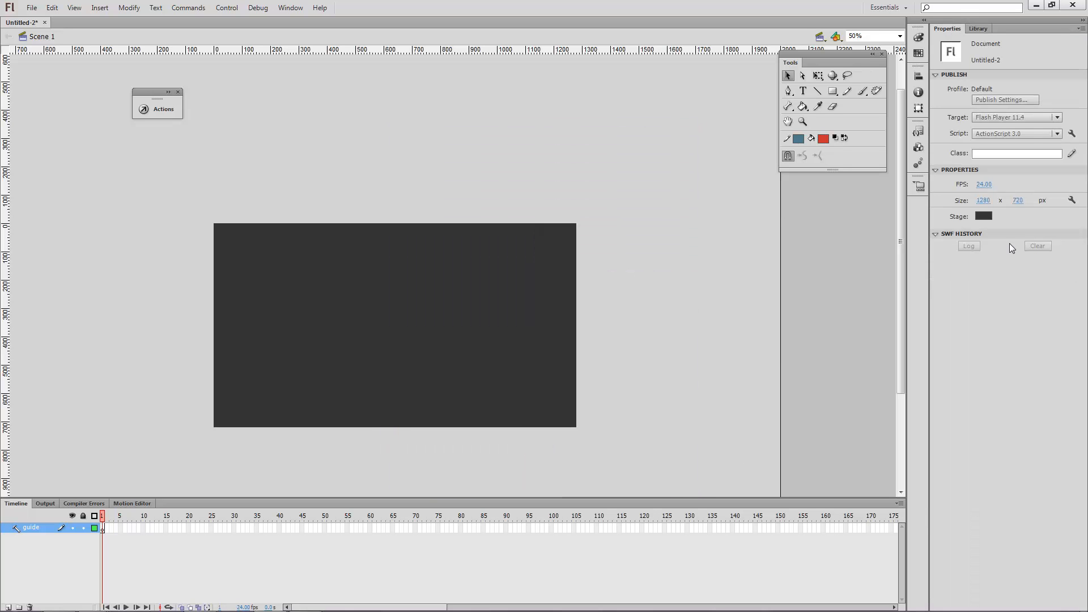
left_click(1071, 200)
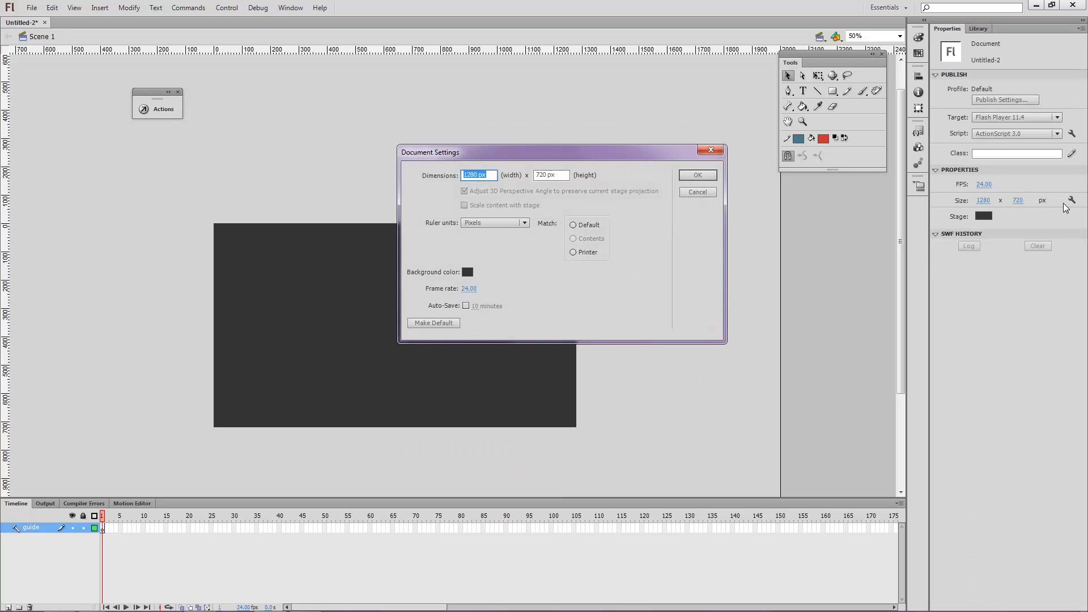
left_click(662, 243)
left_click(516, 224)
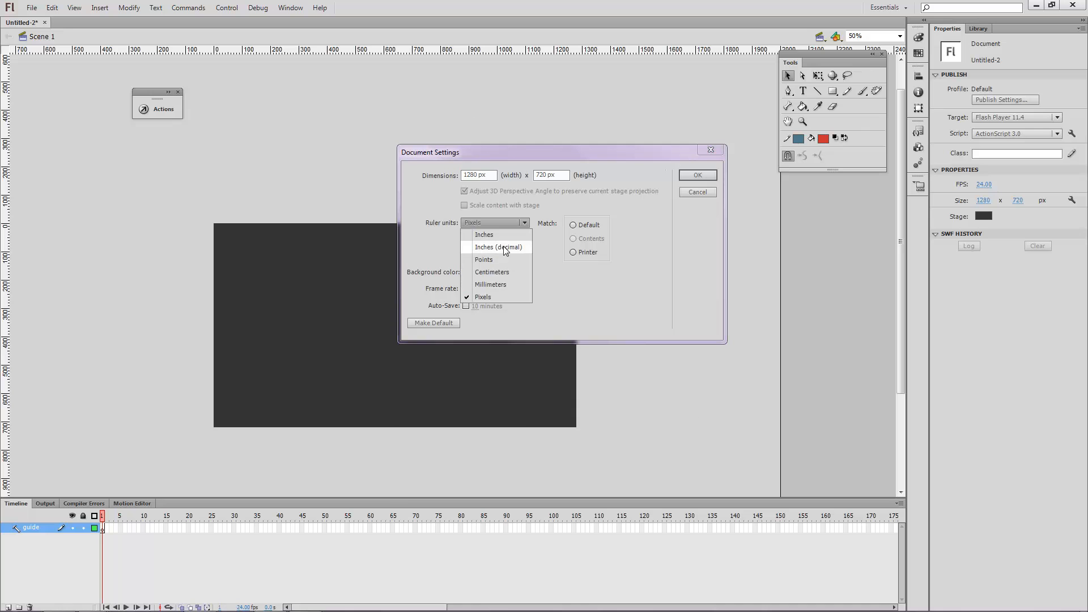
left_click(522, 210)
left_click(703, 178)
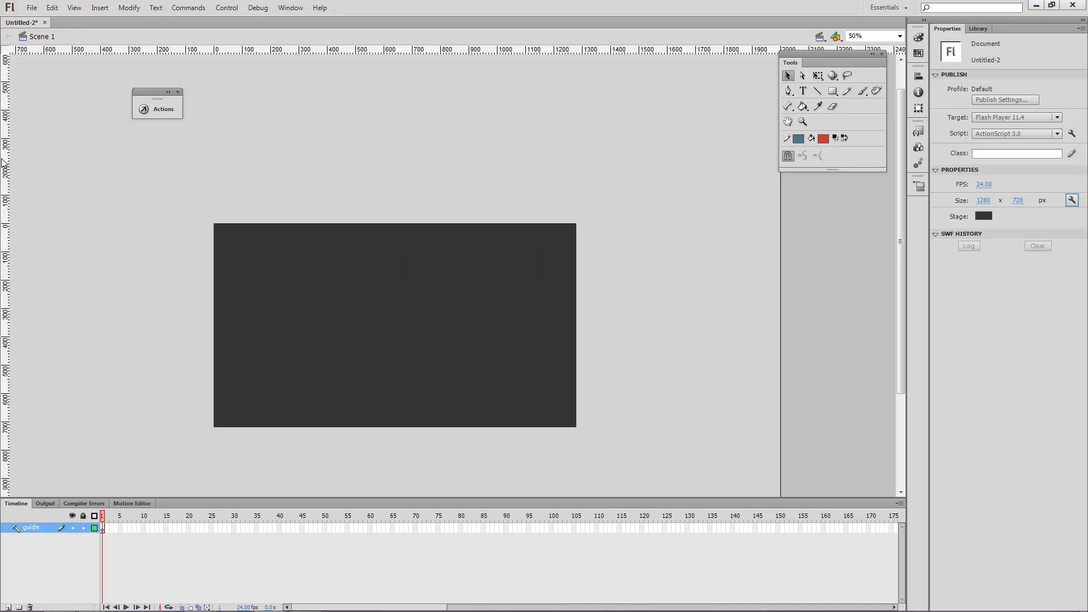
Step: Pull a vertical guide from the ruler and place it just inside the stage's left edge
left_click_drag(6, 165, 395, 149)
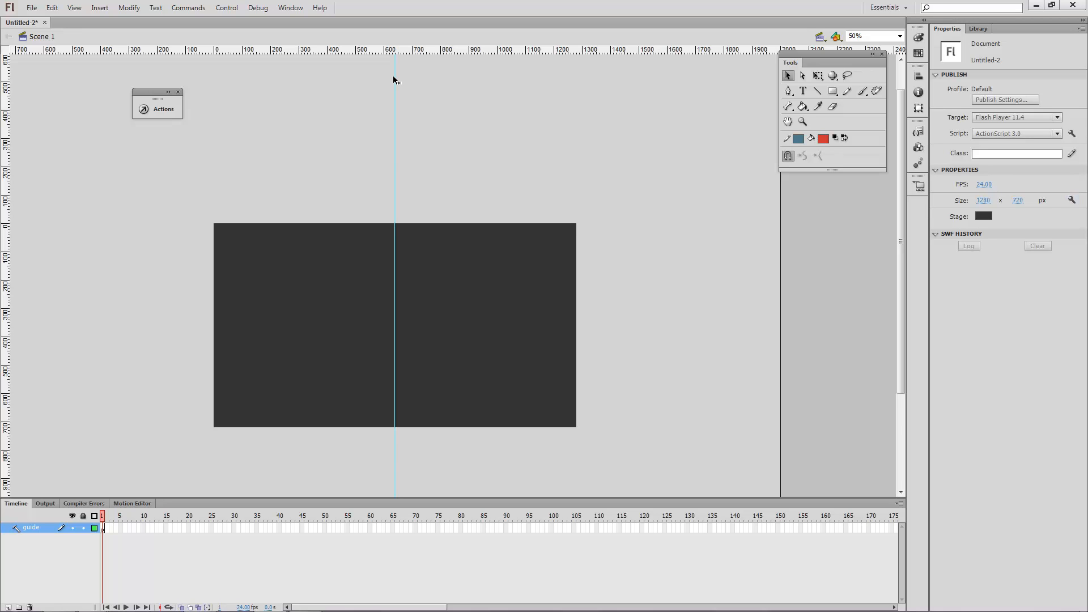
left_click_drag(393, 76, 217, 84)
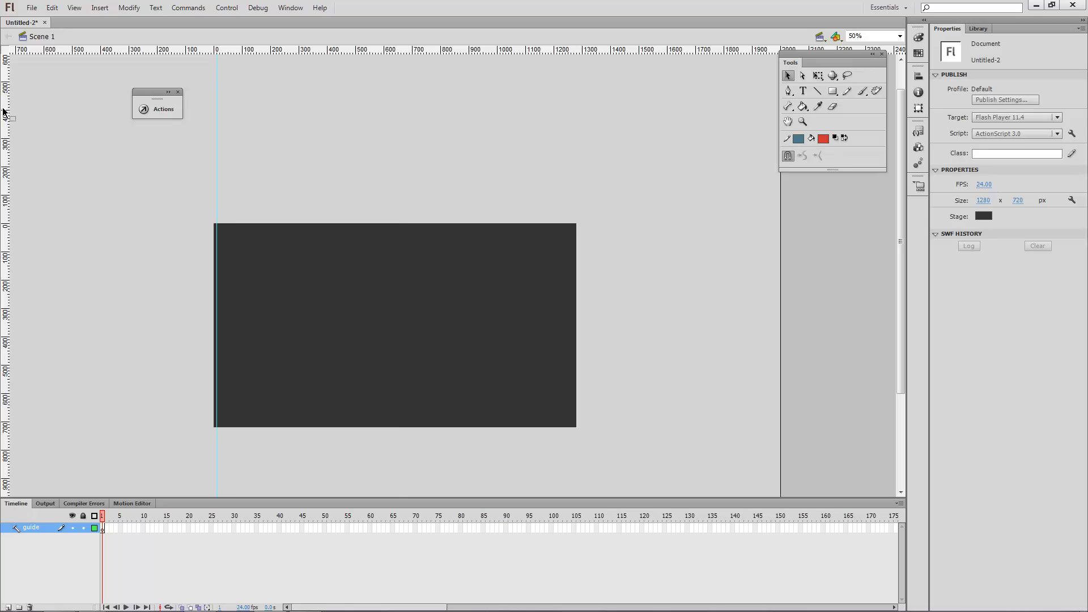
Step: Add a vertical guide just inside the stage's right edge and horizontal guides just inside its top and bottom edges
left_click_drag(14, 114, 573, 135)
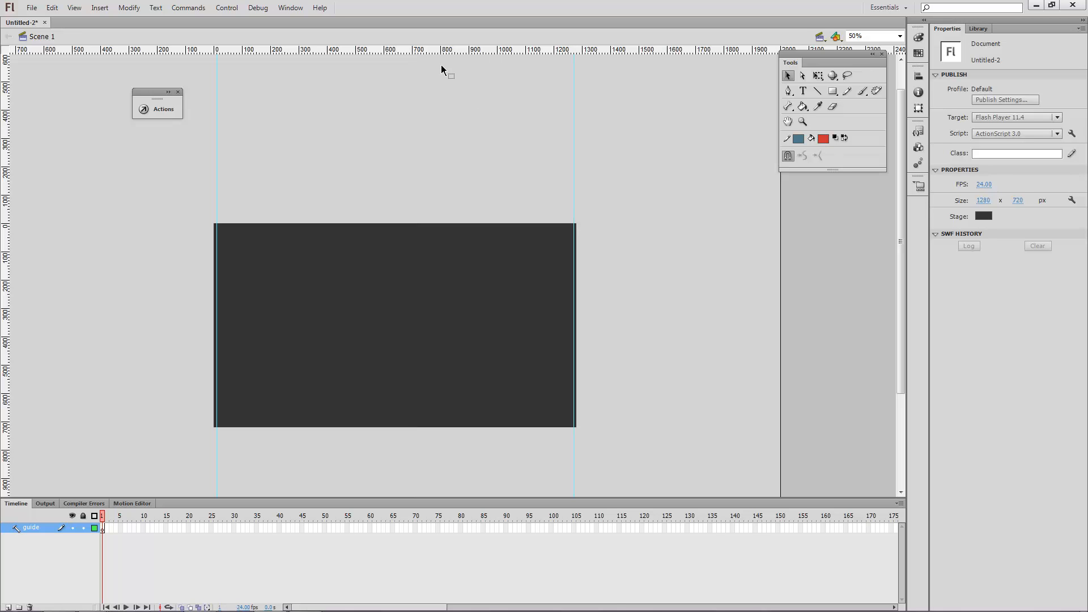
left_click_drag(445, 51, 436, 225)
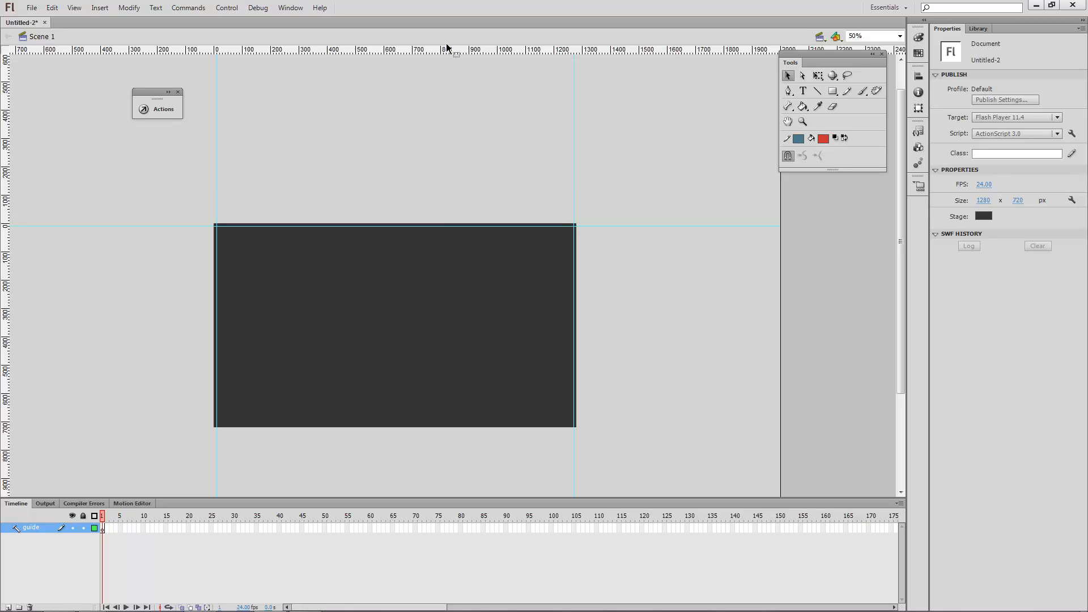
left_click_drag(447, 54, 390, 428)
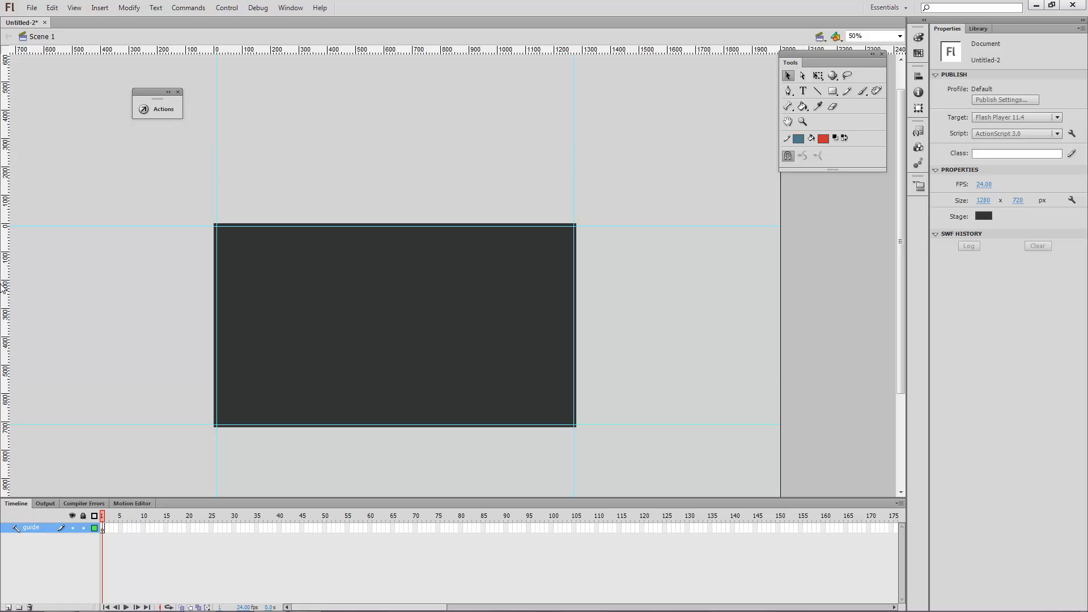
Step: Add vertical guides across the stage at about 400, 500 and 520 px
left_click_drag(5, 279, 327, 280)
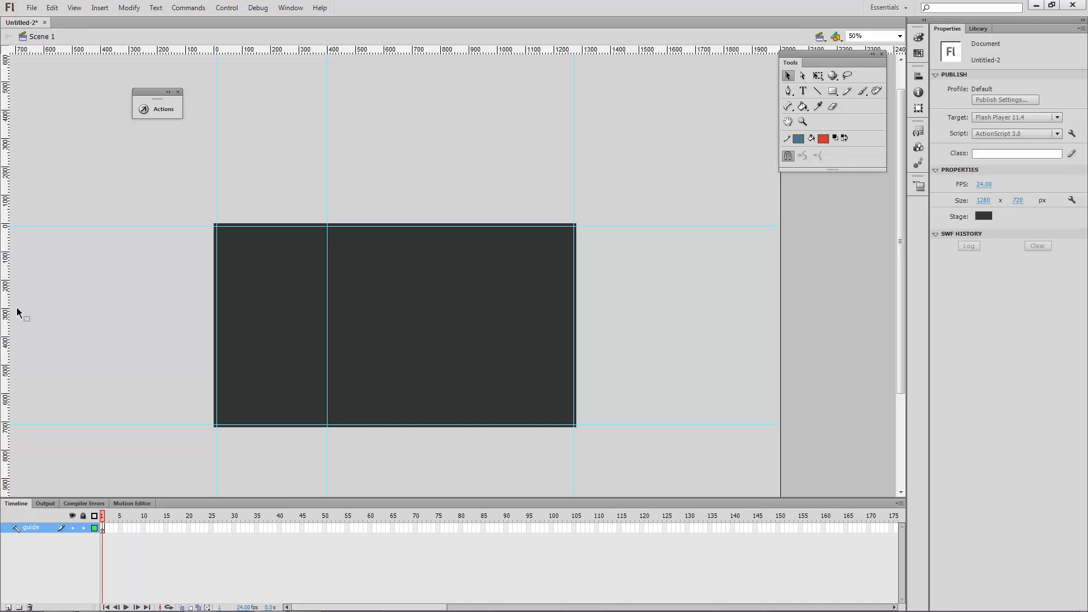
left_click_drag(4, 314, 355, 290)
left_click_drag(16, 308, 363, 299)
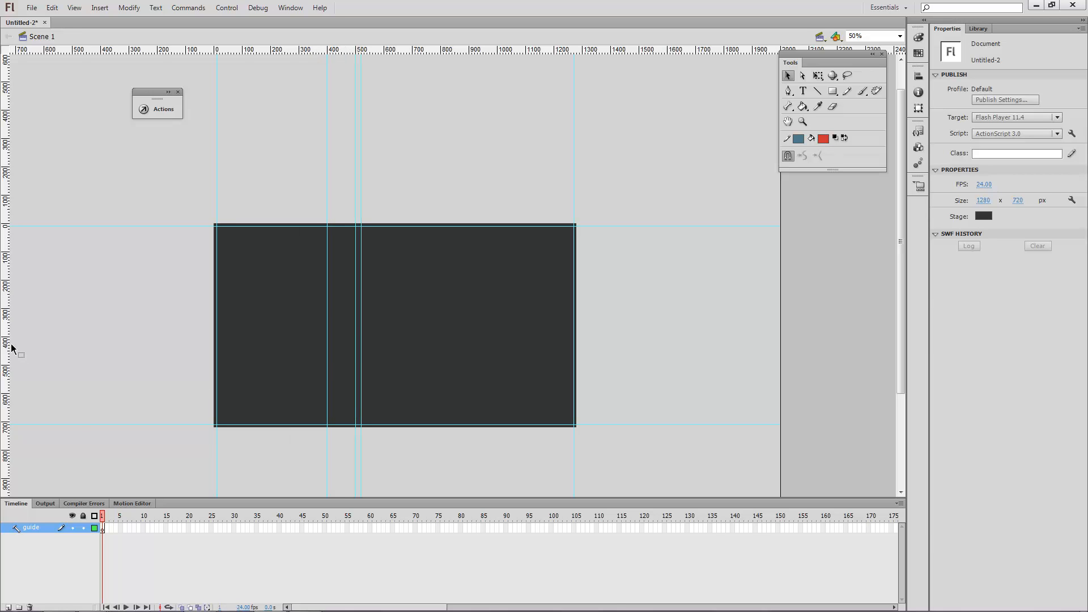
left_click_drag(5, 338, 566, 318)
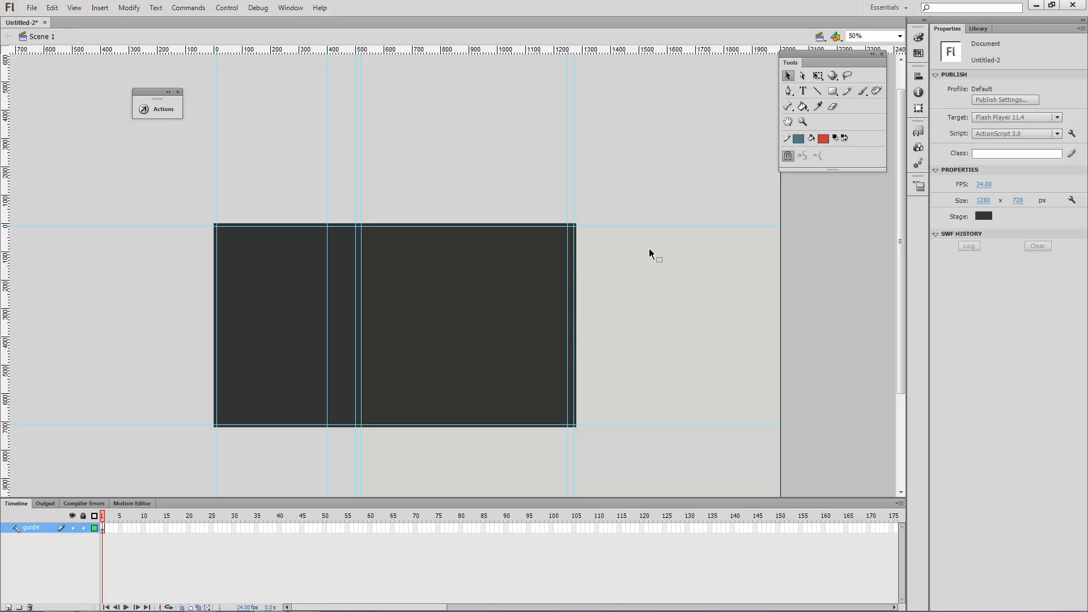
left_click_drag(568, 266, 3, 262)
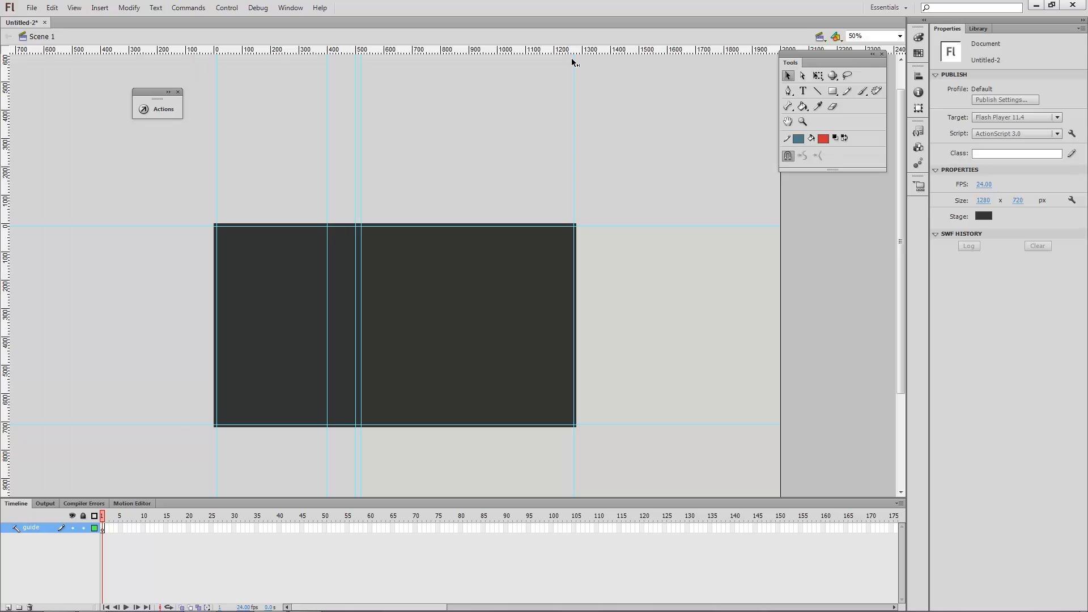
Step: Open the Windows Calculator, compute 1270 minus 520, subtract 40, divide by 3, and close it
left_click(14, 599)
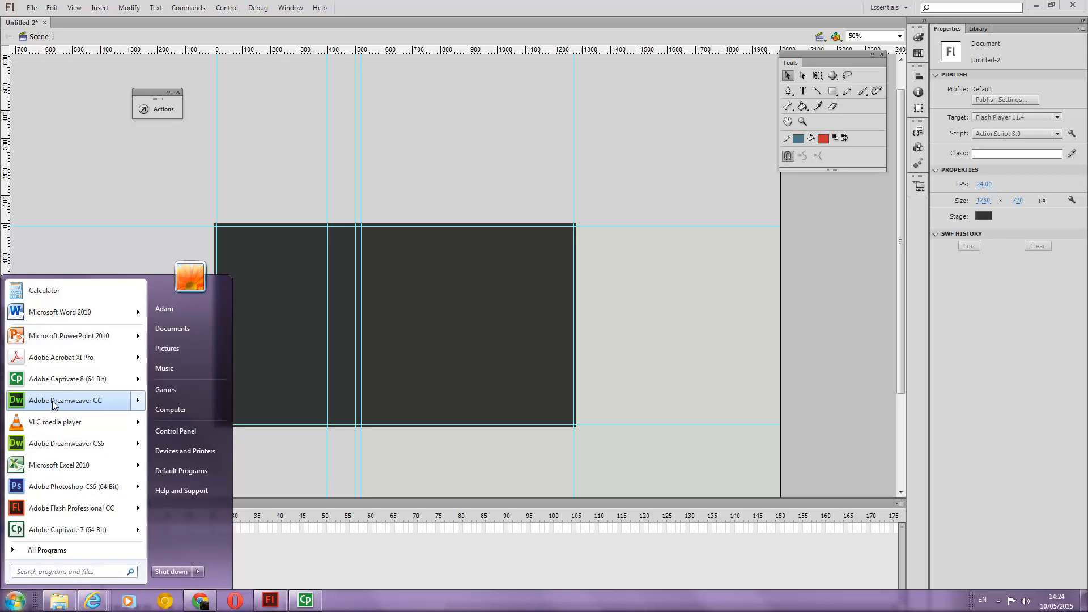
left_click(54, 293)
type("1270-520")
key("Return")
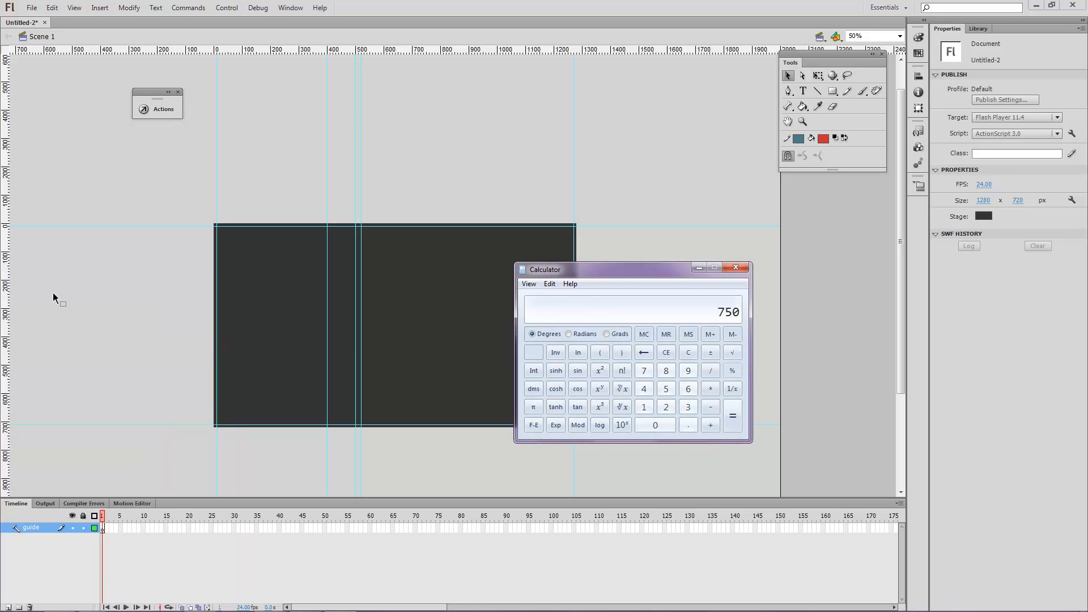
key("minus")
key("4")
key("0")
key("Return")
key("slash")
key("3")
key("Return")
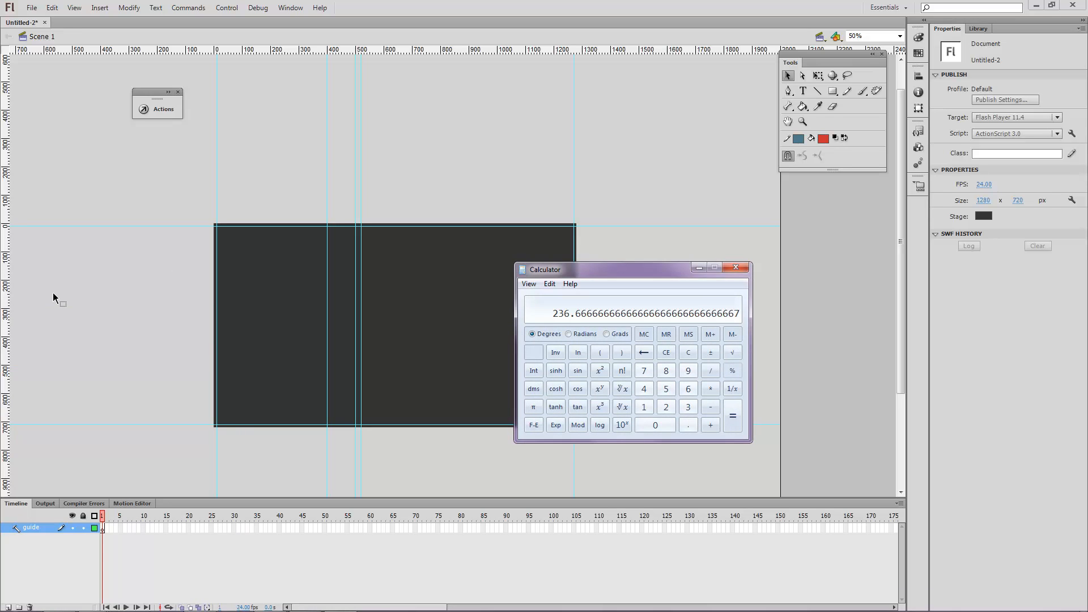
left_click(742, 269)
Step: Add two pairs of vertical guides at about 757 and 780 px and about 1020 and 1035 px for the column gaps
left_click_drag(5, 279, 428, 280)
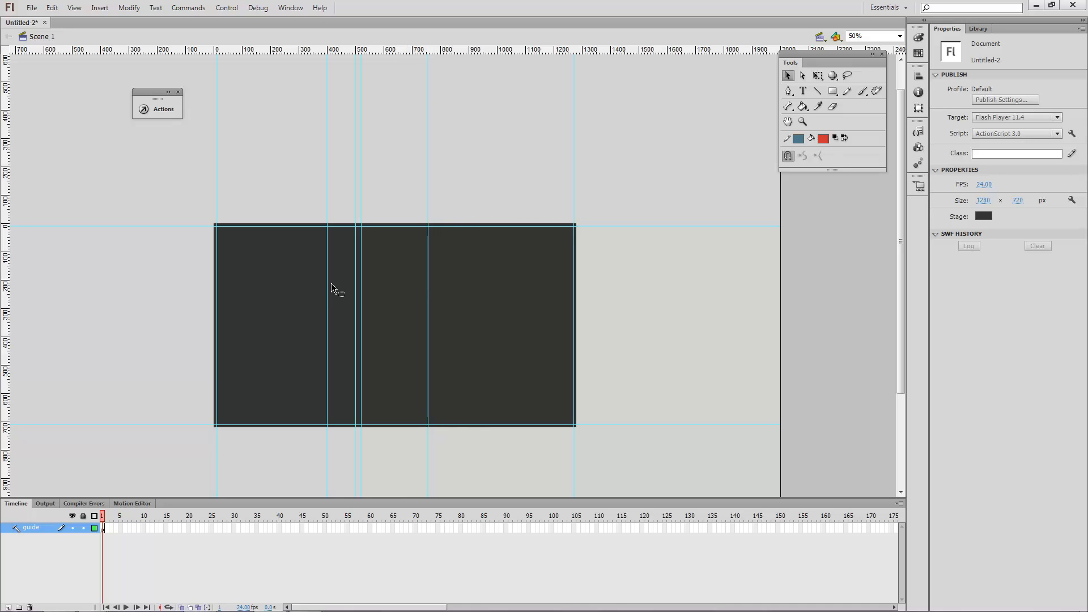
left_click_drag(6, 282, 435, 264)
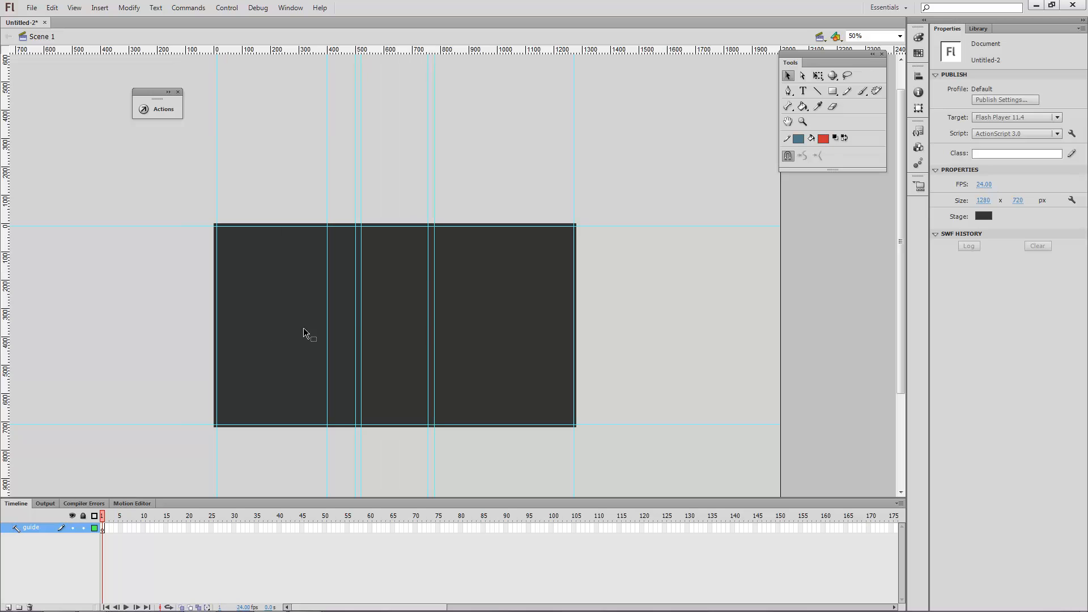
left_click_drag(6, 315, 505, 313)
left_click_drag(6, 312, 509, 291)
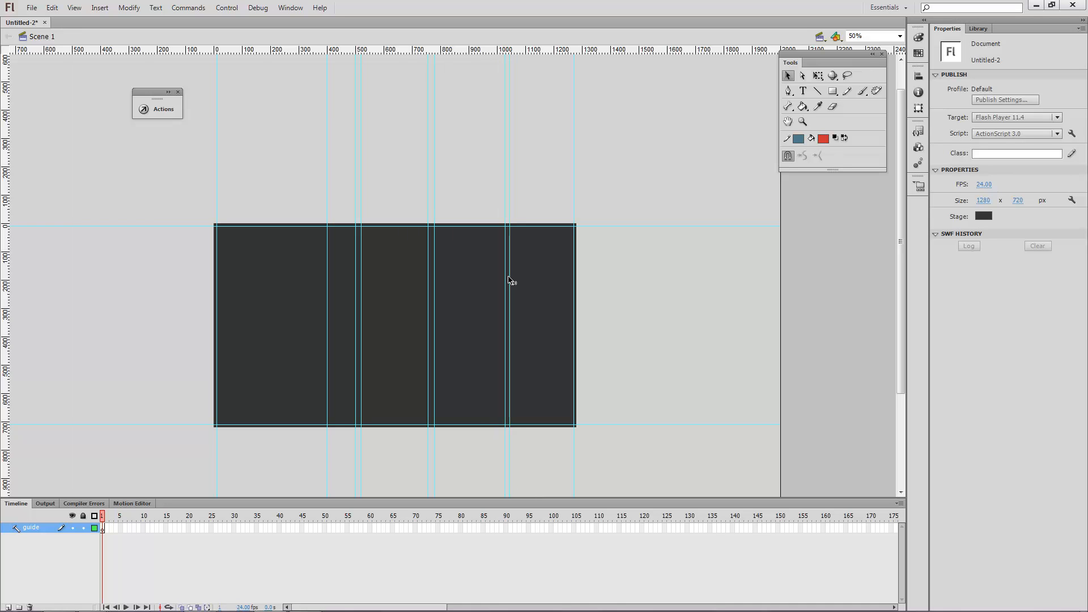
left_click_drag(504, 277, 506, 278)
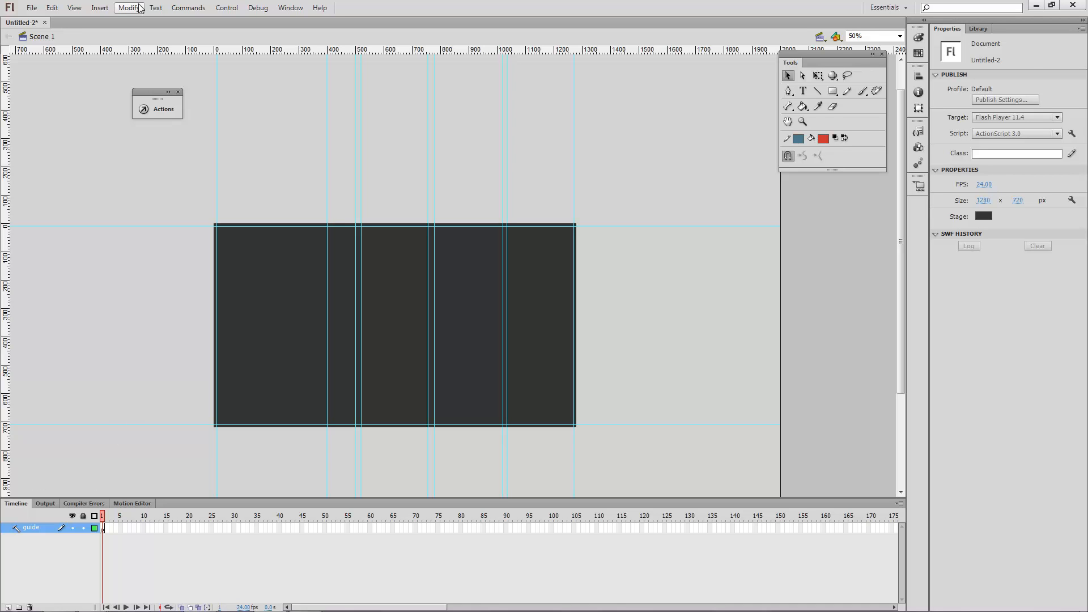
Step: Hide the rulers around the stage and show them again
left_click(288, 9)
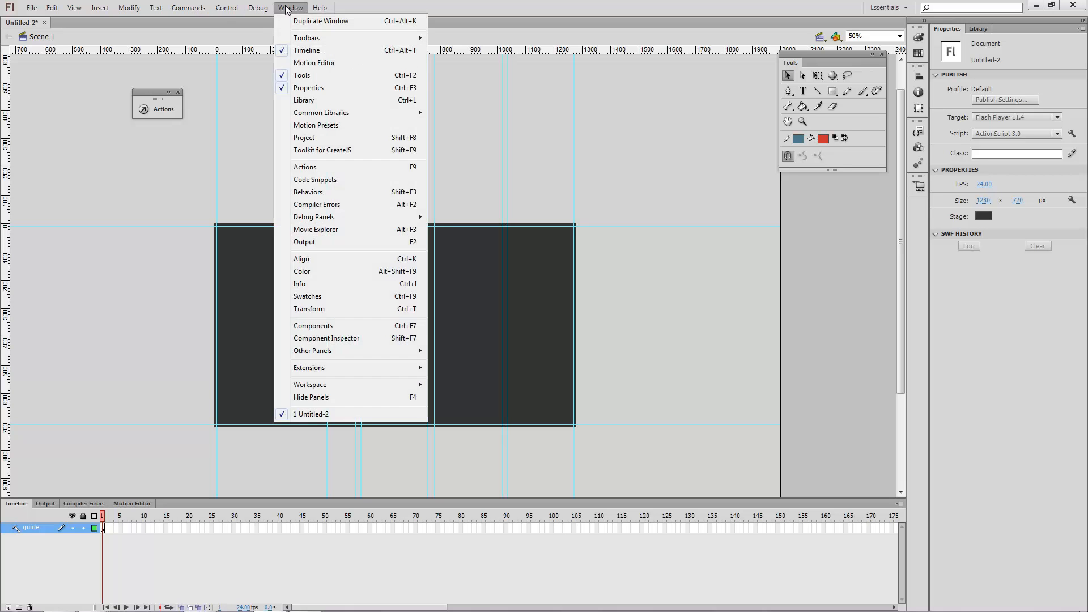
mouse_move(75, 8)
left_click(98, 115)
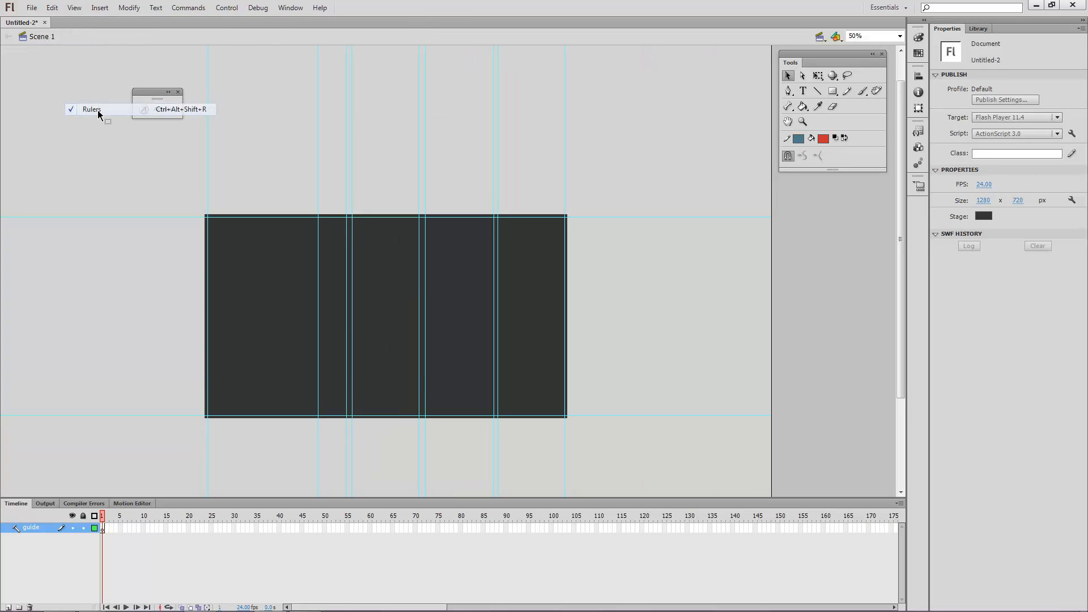
left_click(74, 8)
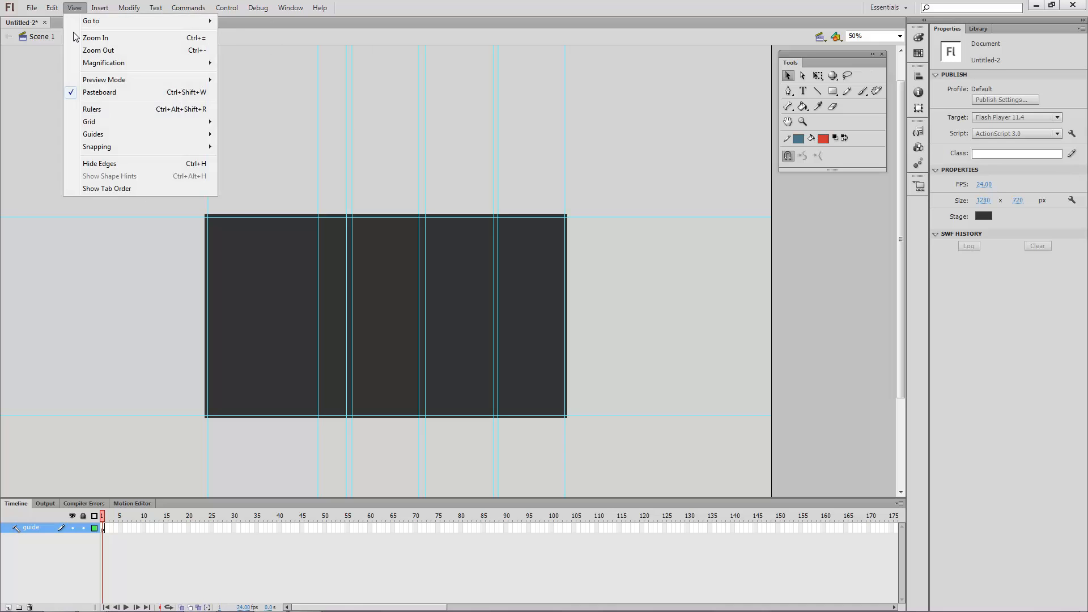
left_click(89, 110)
Step: Hide the guides on the stage and show them again
left_click(74, 8)
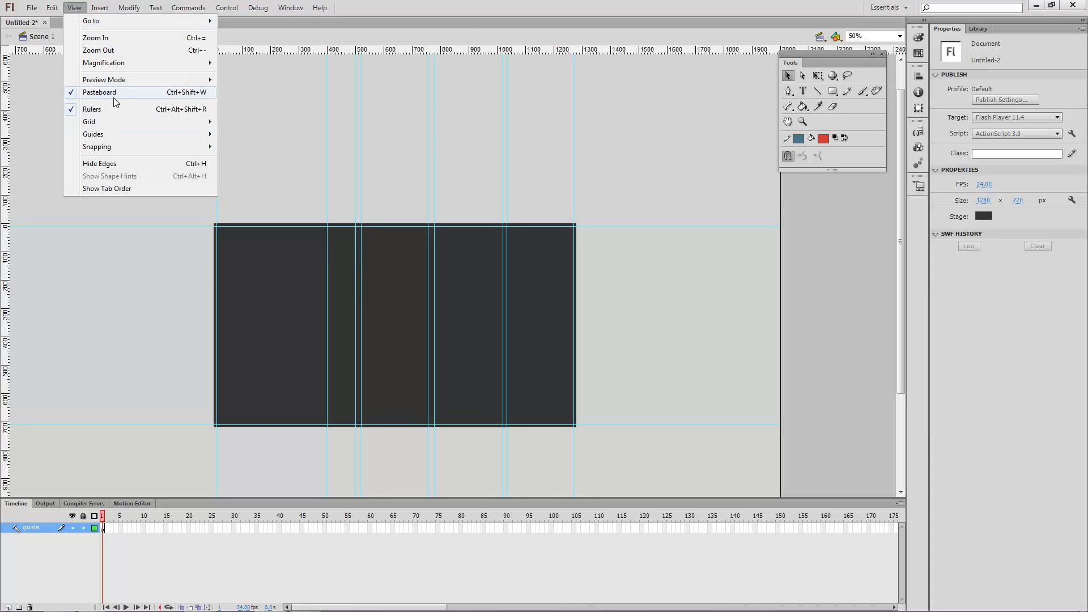
mouse_move(153, 134)
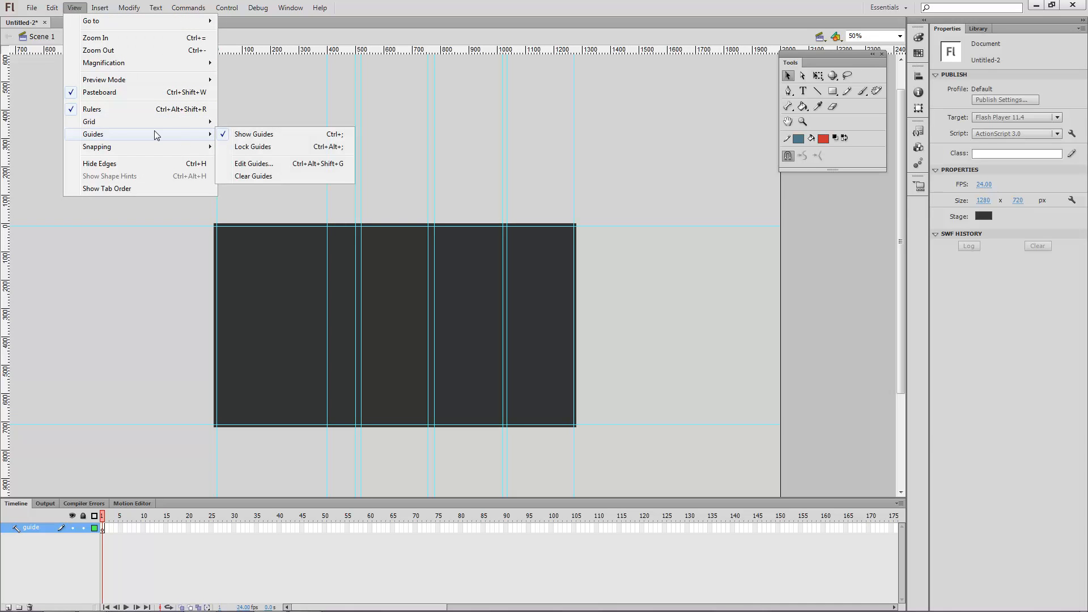
left_click(234, 140)
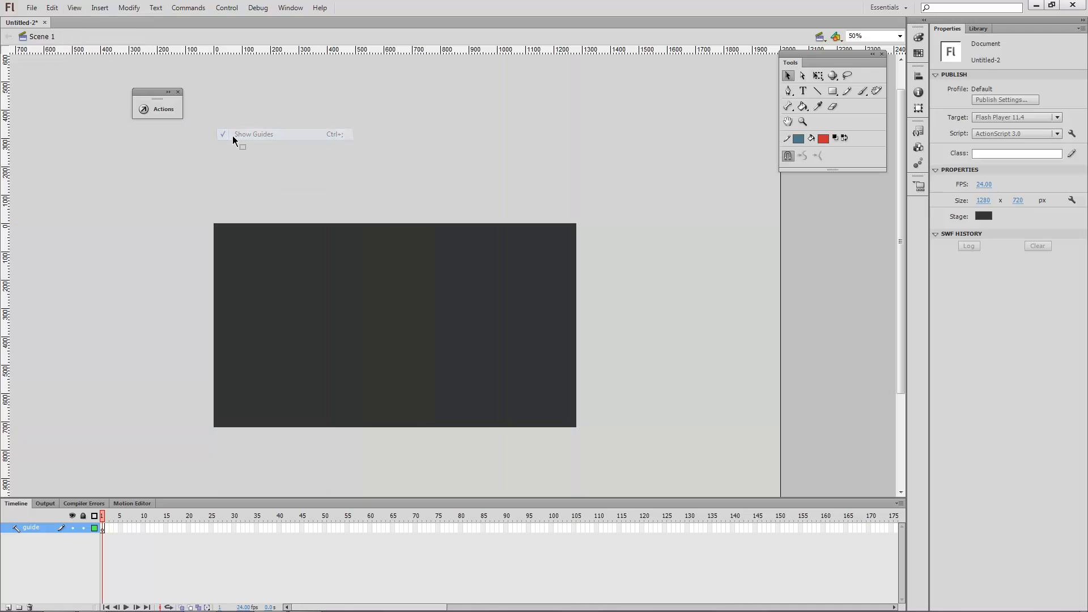
left_click(75, 8)
mouse_move(142, 134)
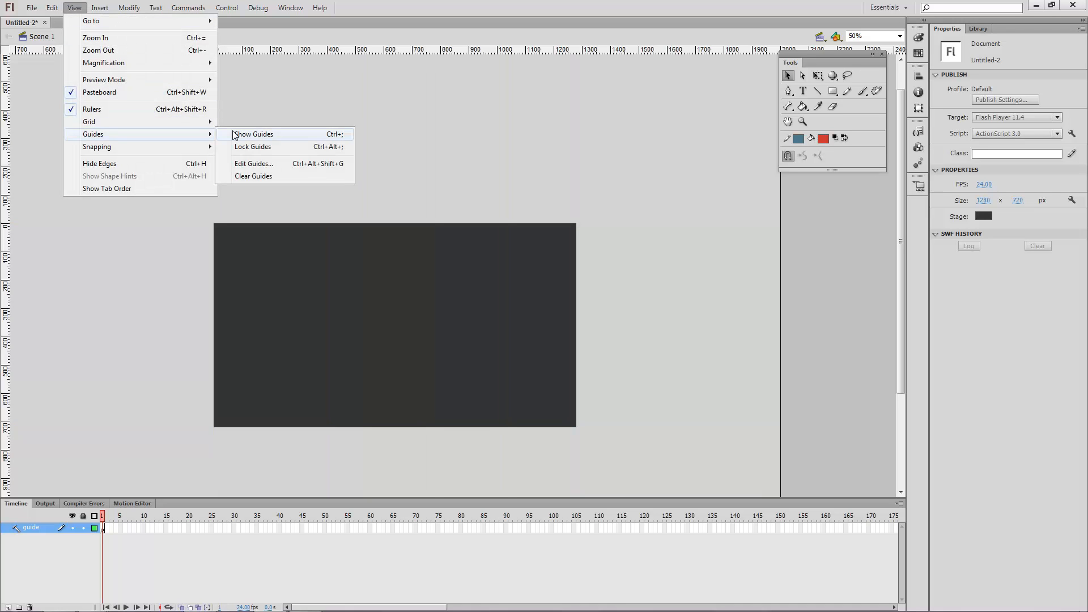
left_click(233, 135)
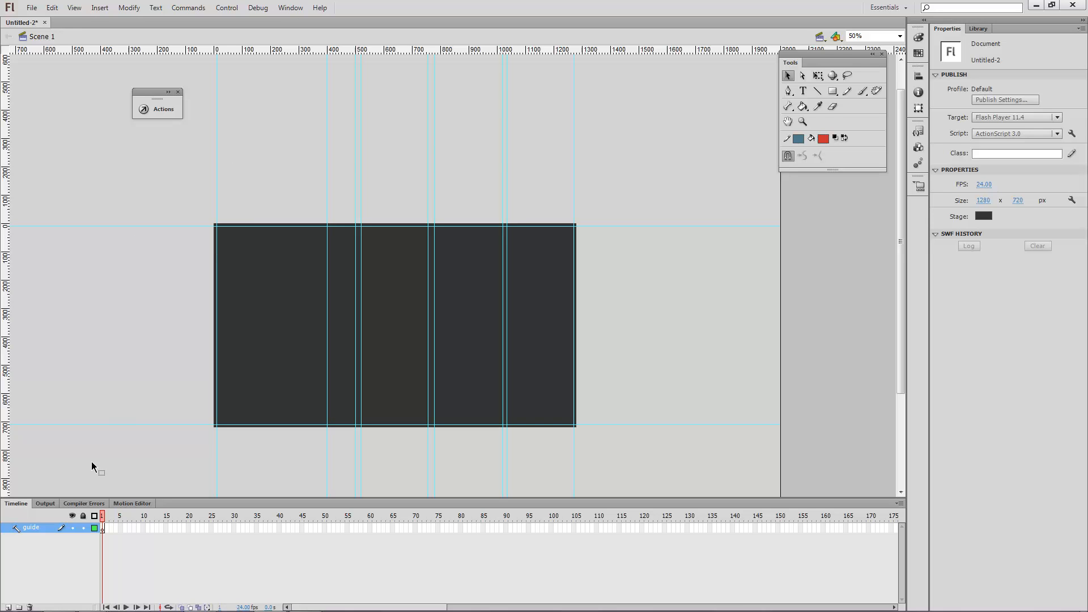
Step: Add a new layer above the guide layer and name it ui
left_click(8, 606)
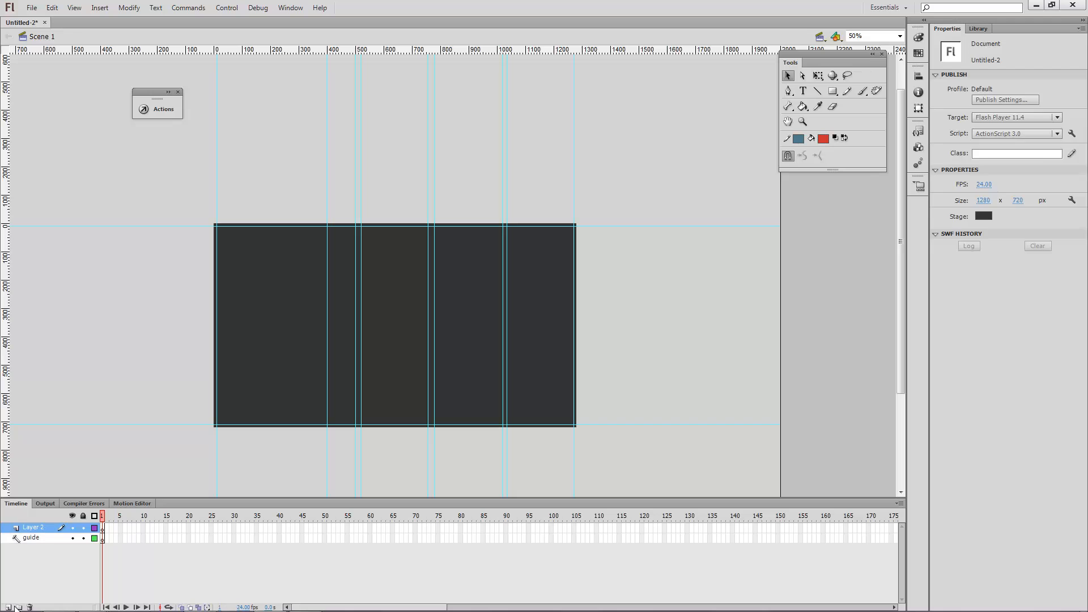
double_click(39, 528)
type("ui")
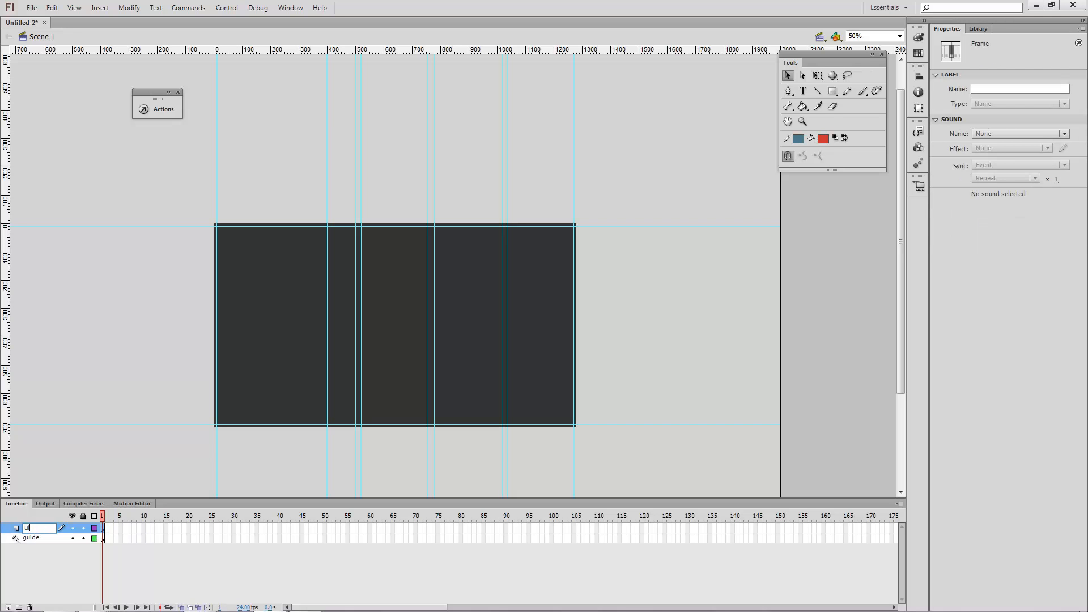
key("Return")
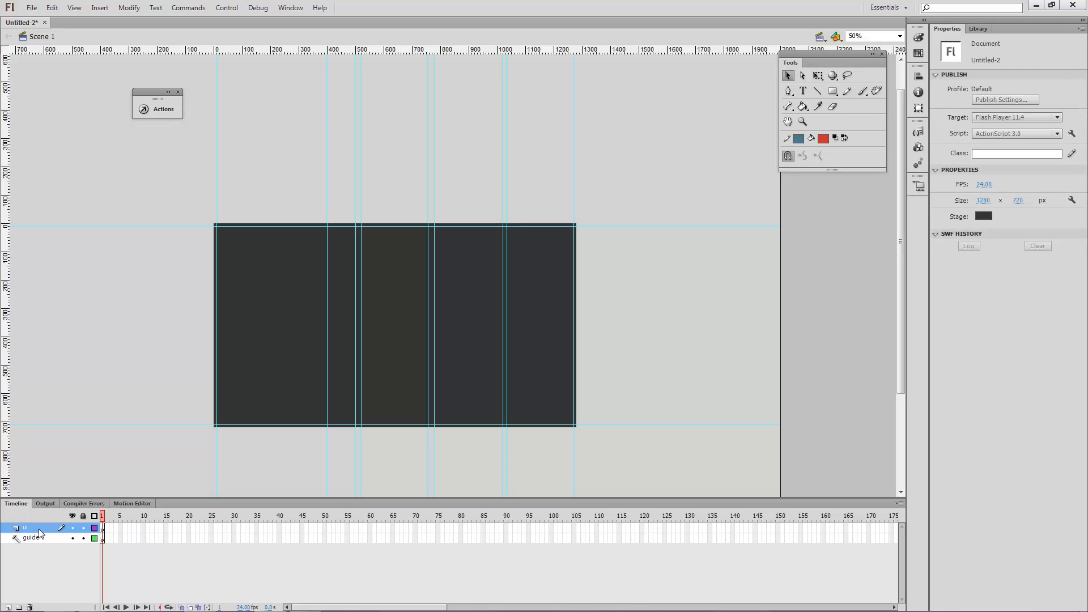
Step: Add another layer named bg and move it between the ui and guide layers
left_click(8, 607)
double_click(36, 528)
type("bg")
key("Return")
left_click_drag(36, 527, 37, 544)
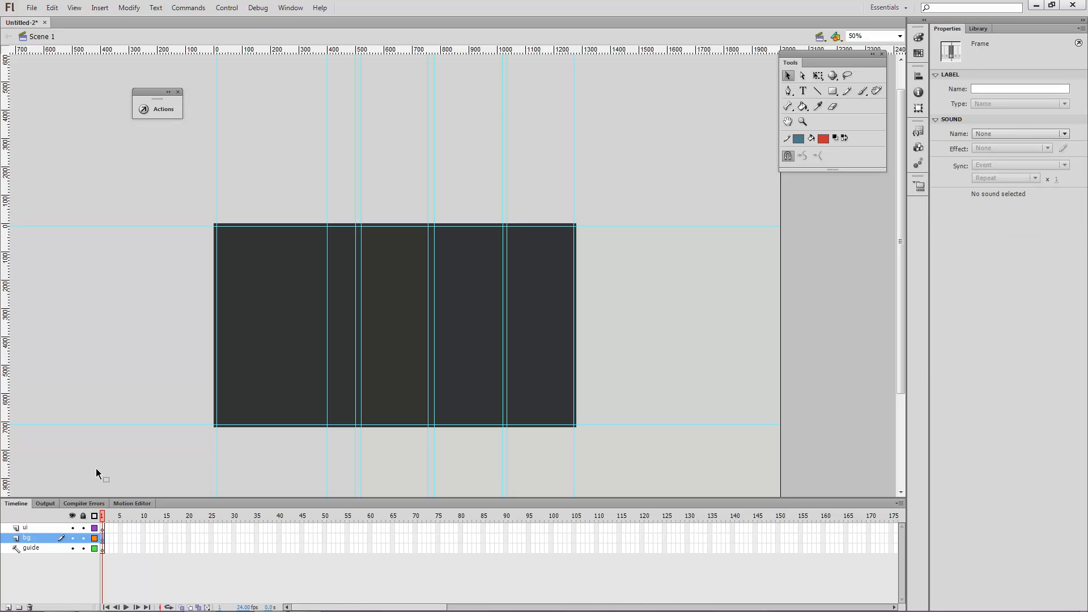
Step: Set up the Rectangle Tool with no stroke and a mid-grey fill
left_click(831, 91)
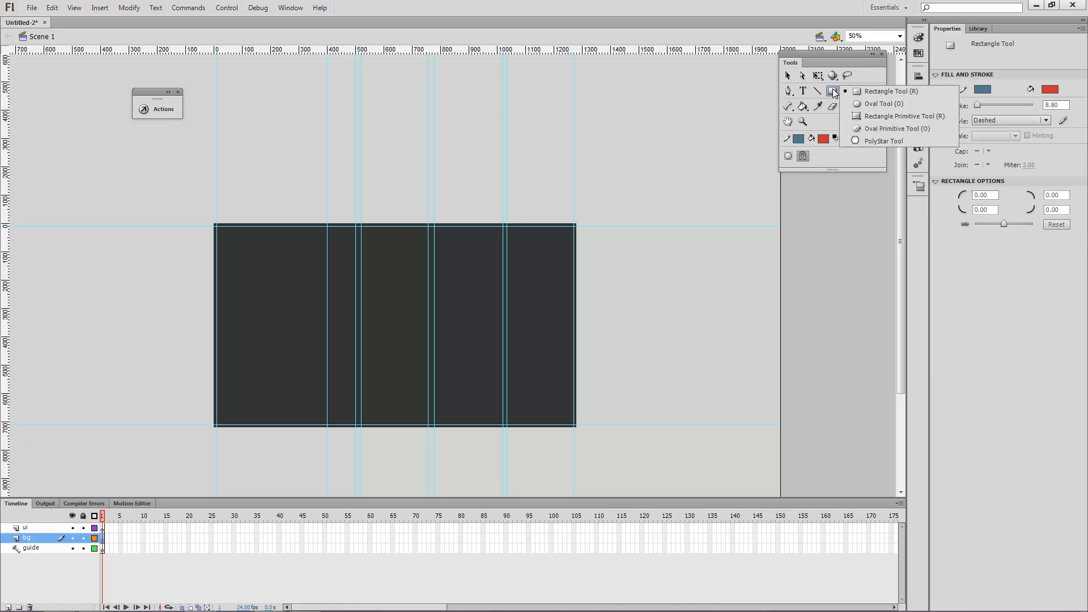
left_click(854, 93)
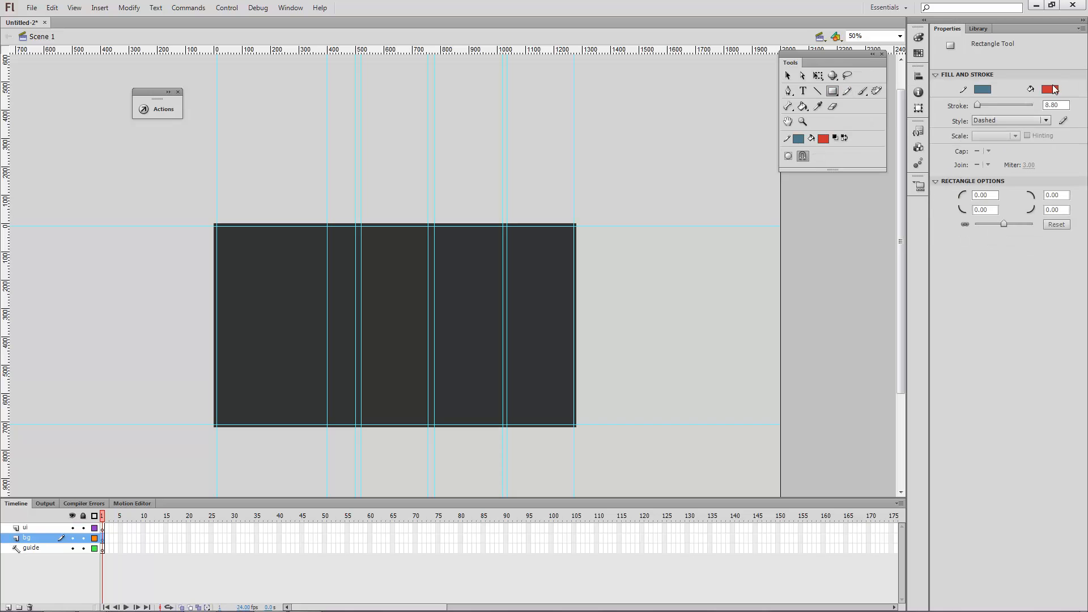
left_click(988, 90)
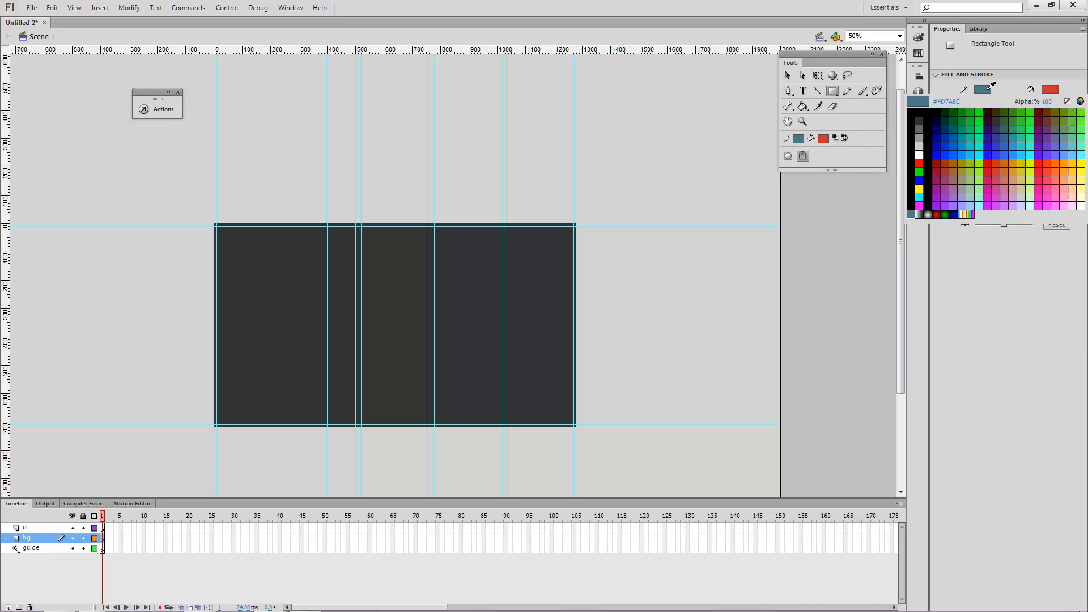
left_click(1068, 102)
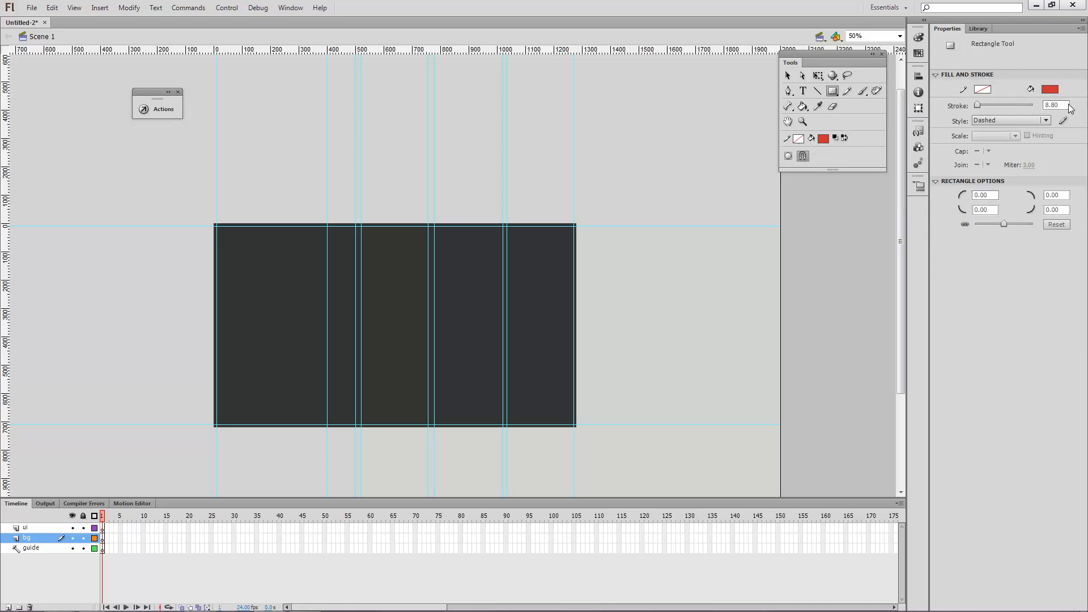
left_click(1049, 89)
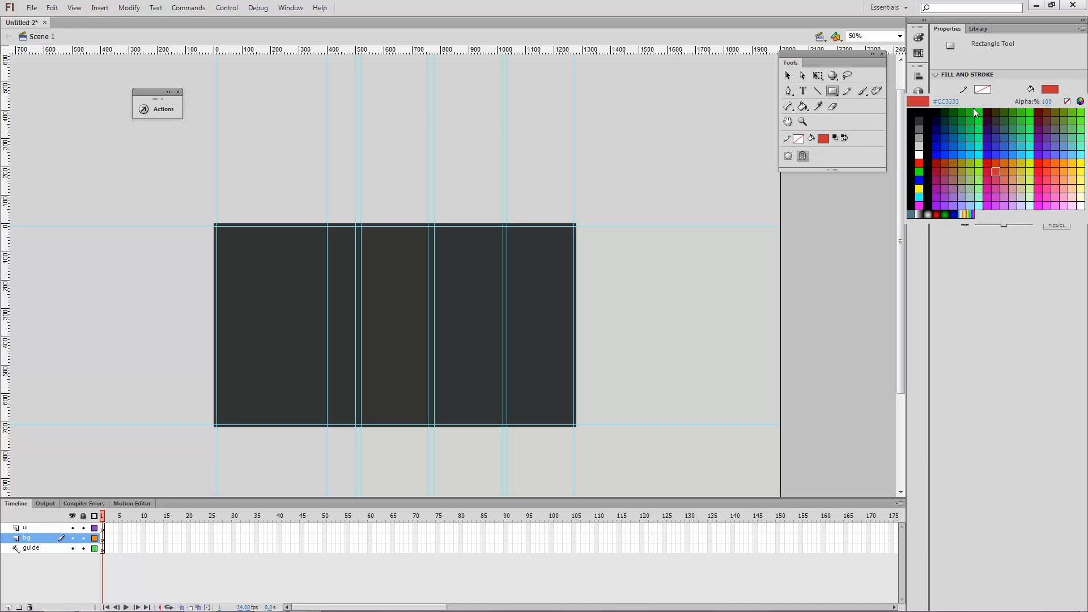
left_click(922, 133)
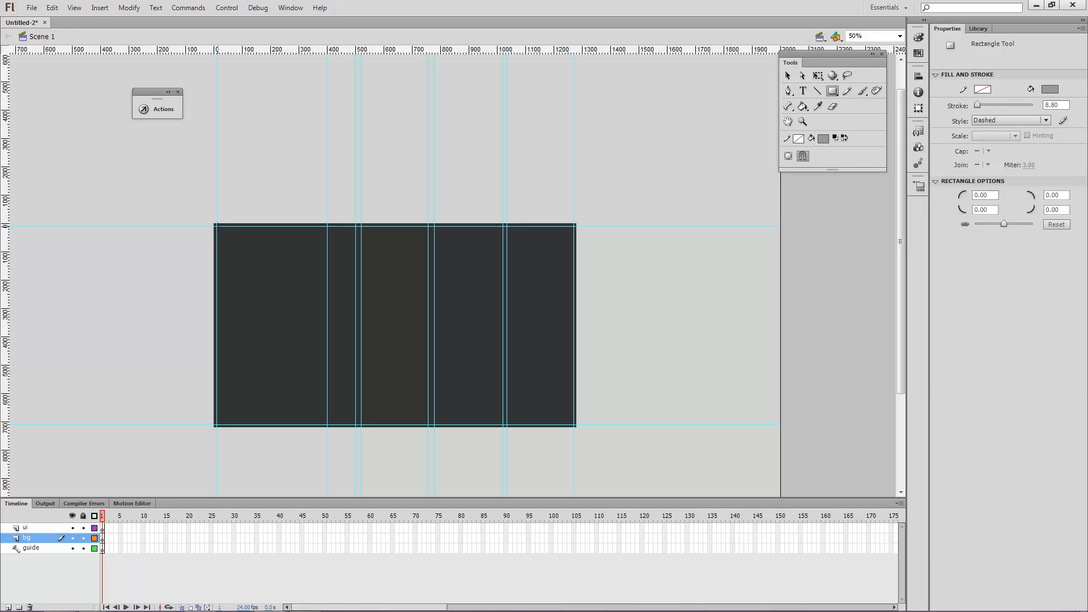
Step: Draw full-height rectangles between the guides on the bg layer, from the left margin to 500 px and from 520 to about 757 px
left_click_drag(216, 225, 355, 424)
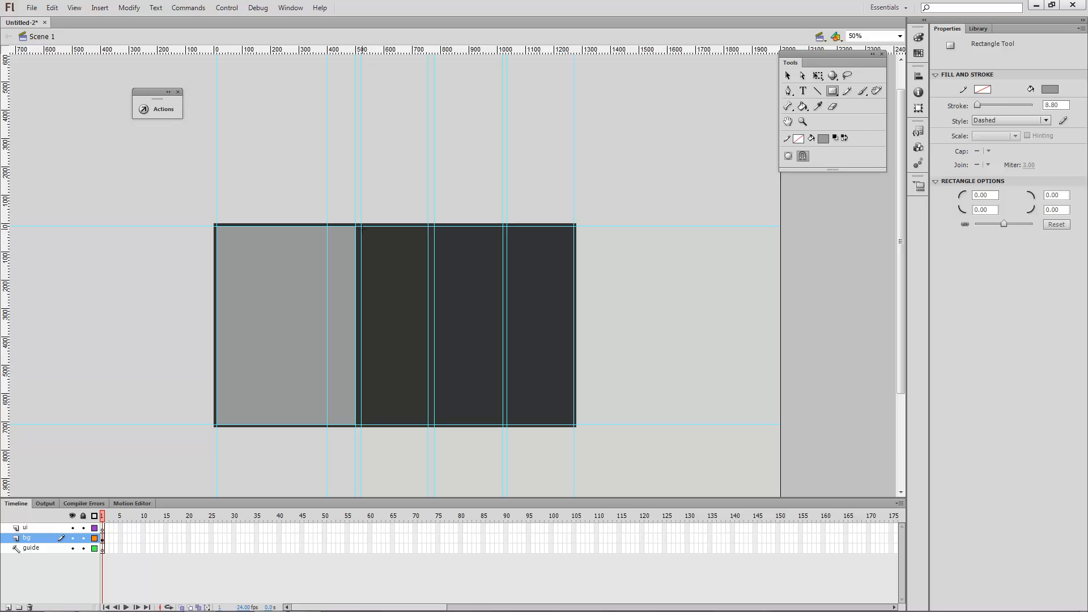
left_click_drag(361, 225, 428, 424)
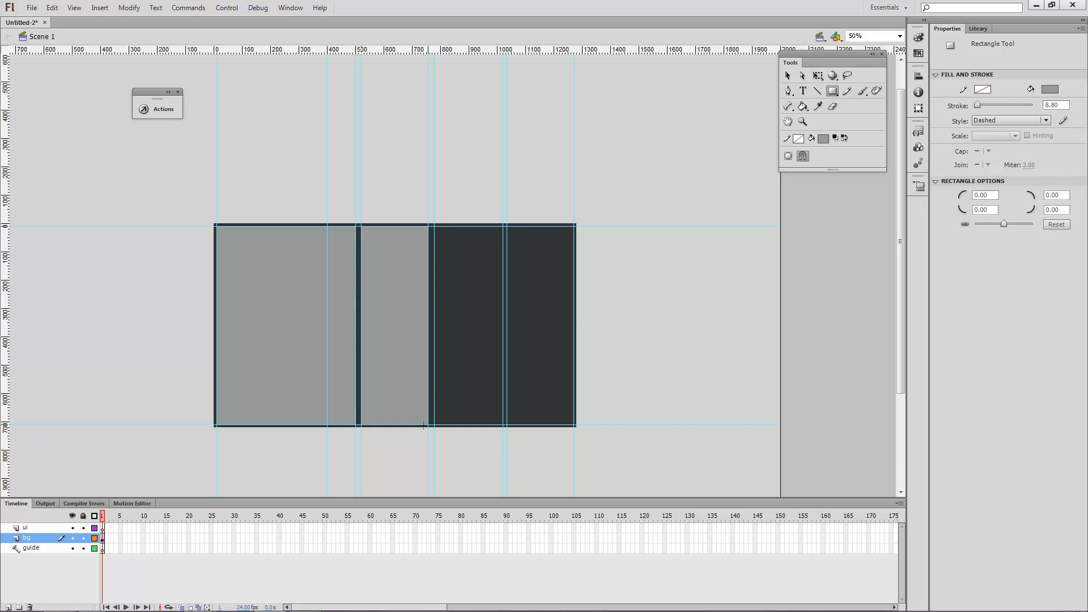
left_click(789, 76)
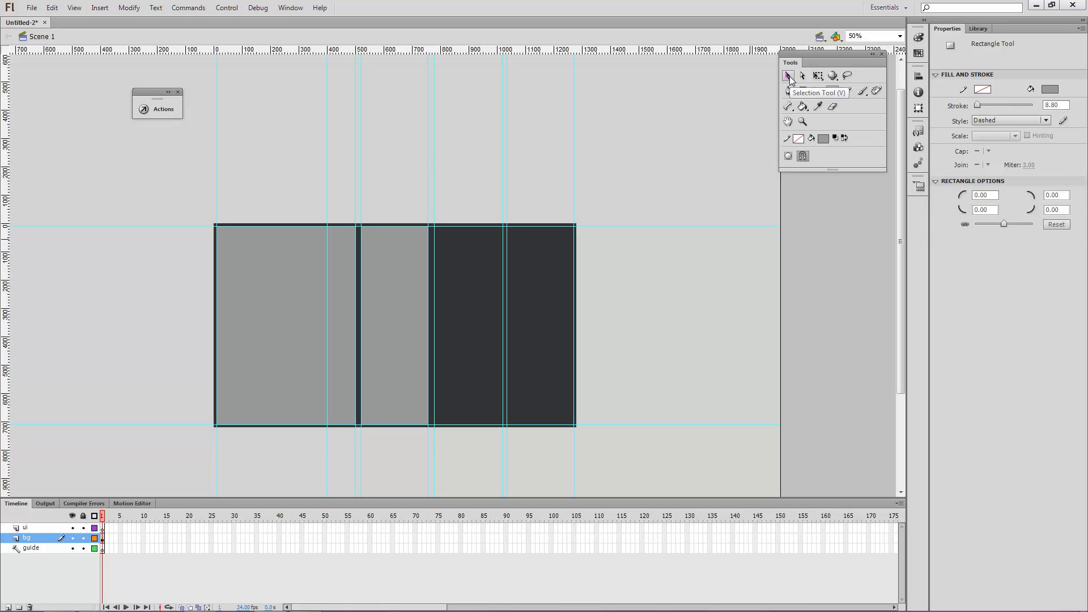
Step: Duplicate the second grey panel and position the copy between the next pair of guides, at about X 778 and Y 12
left_click(417, 311)
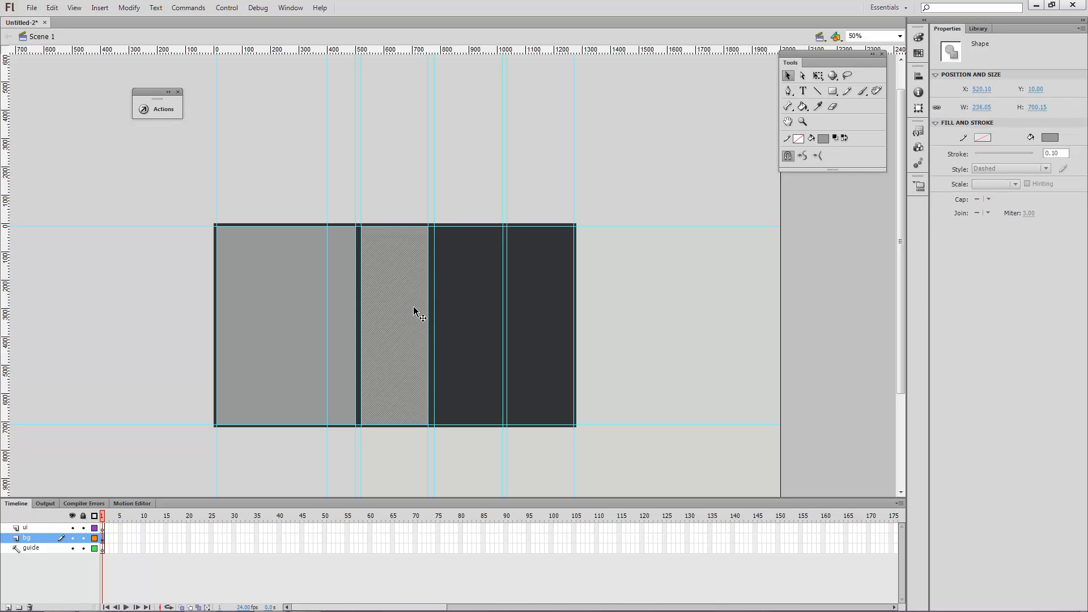
key("alt")
key("alt")
key("ctrl+v")
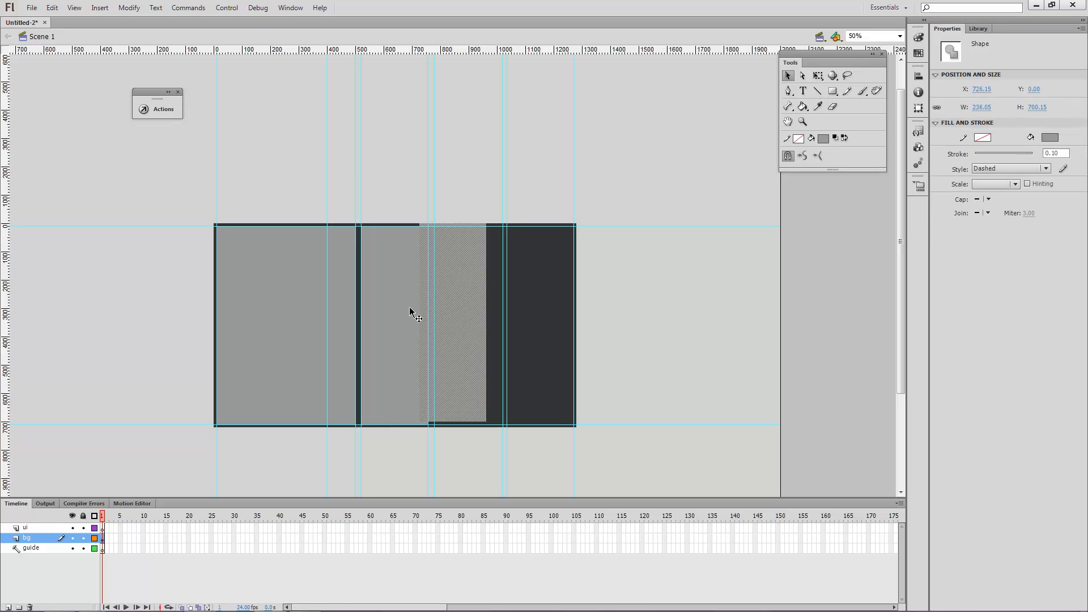
left_click_drag(461, 321, 477, 327)
key("Up")
key("Up")
key("Up")
key("Up")
key("Up")
key("Up")
key("Up")
key("Up")
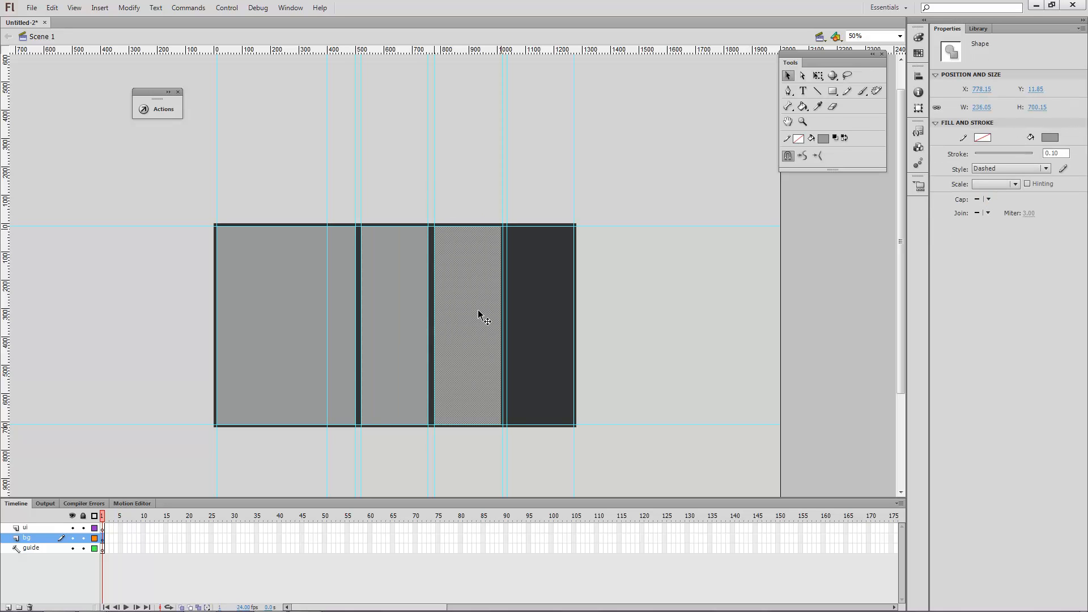
Step: Paste another copy of the panel and place it in the last column between the guides, at about X 1034 and Y 14
key("ctrl+v")
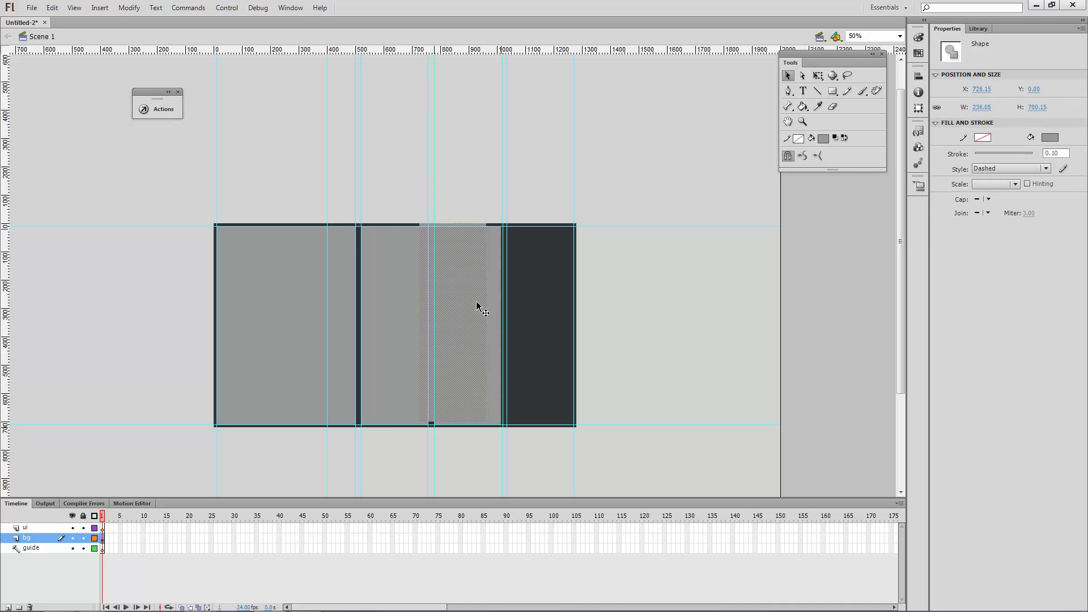
left_click_drag(442, 306, 535, 316)
key("Up")
key("Up")
key("Up")
key("Up")
key("Up")
key("Up")
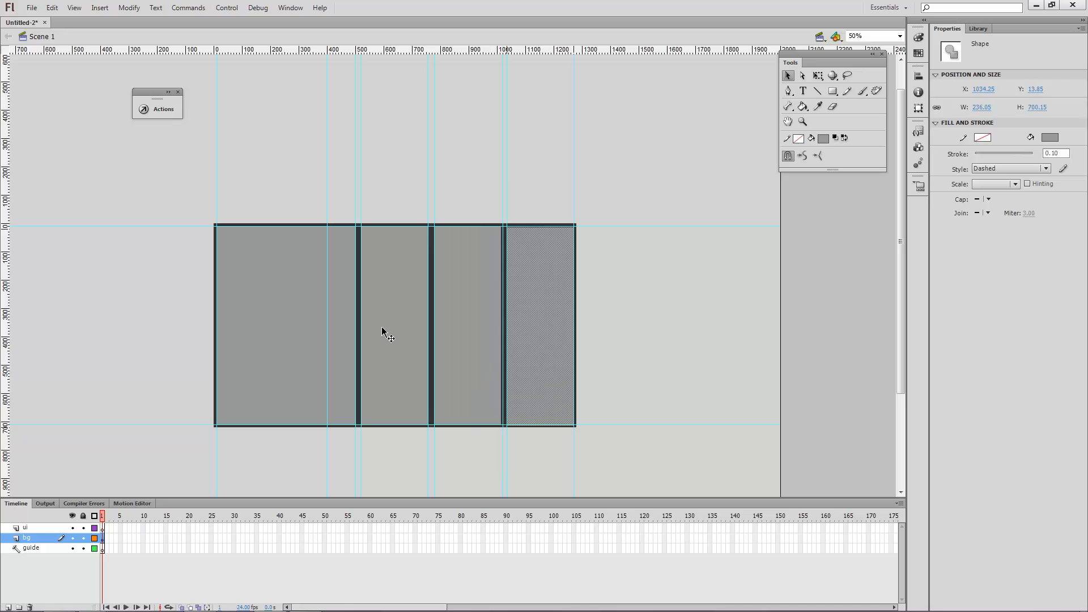
Step: Hide the ruler guides and deselect the last panel
left_click(74, 7)
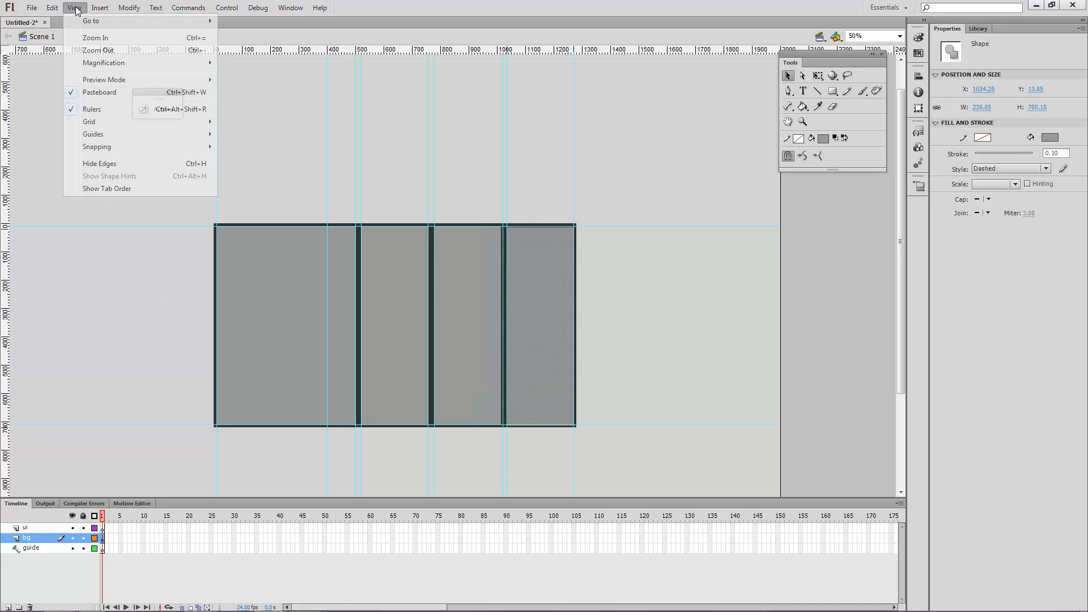
mouse_move(114, 134)
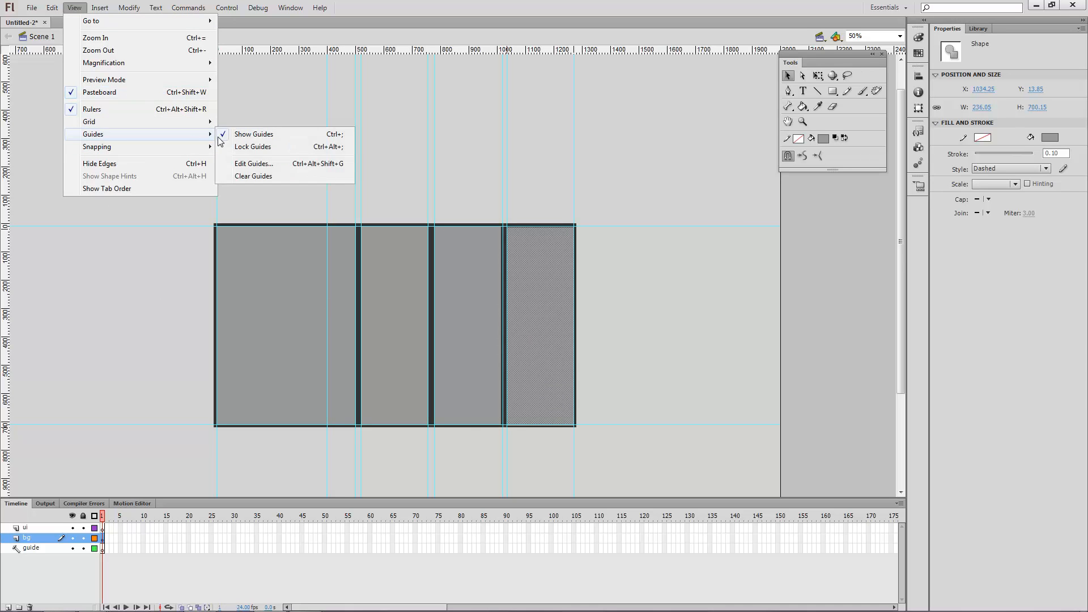
left_click(235, 134)
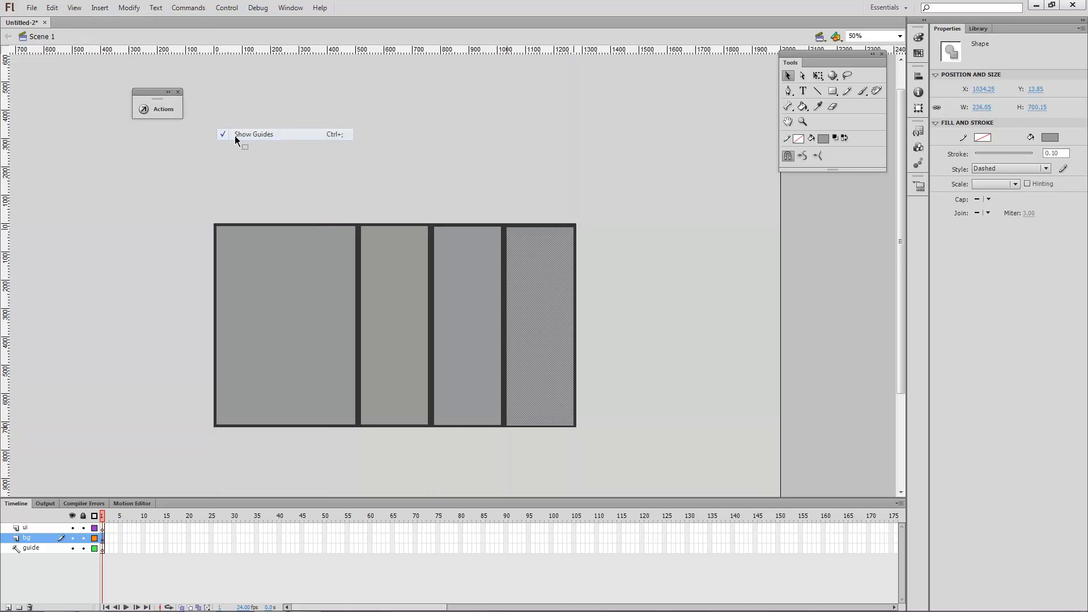
left_click(601, 193)
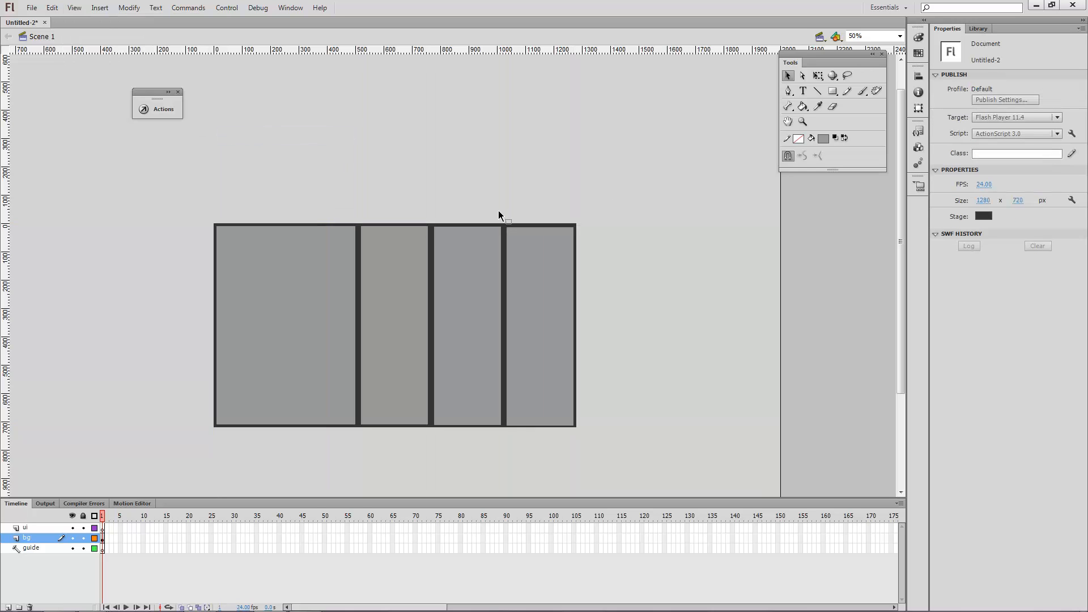
Step: Select the three narrow panels and align their top edges to each other with Align to stage turned off
left_click(475, 243)
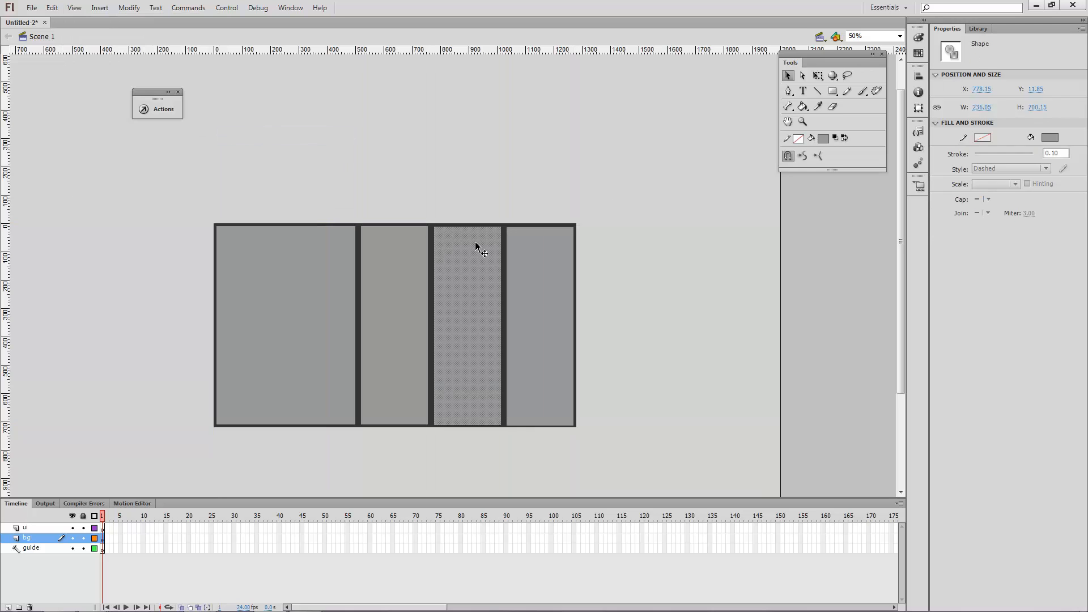
left_click(403, 256)
left_click(483, 300, "shift")
left_click(552, 310, "shift")
left_click(917, 76)
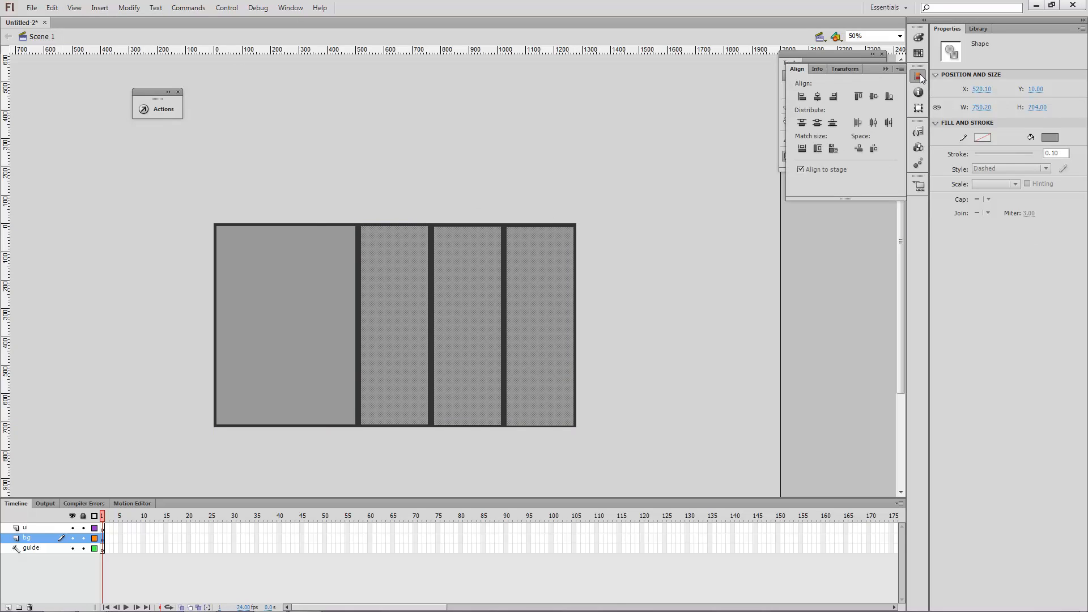
left_click(857, 97)
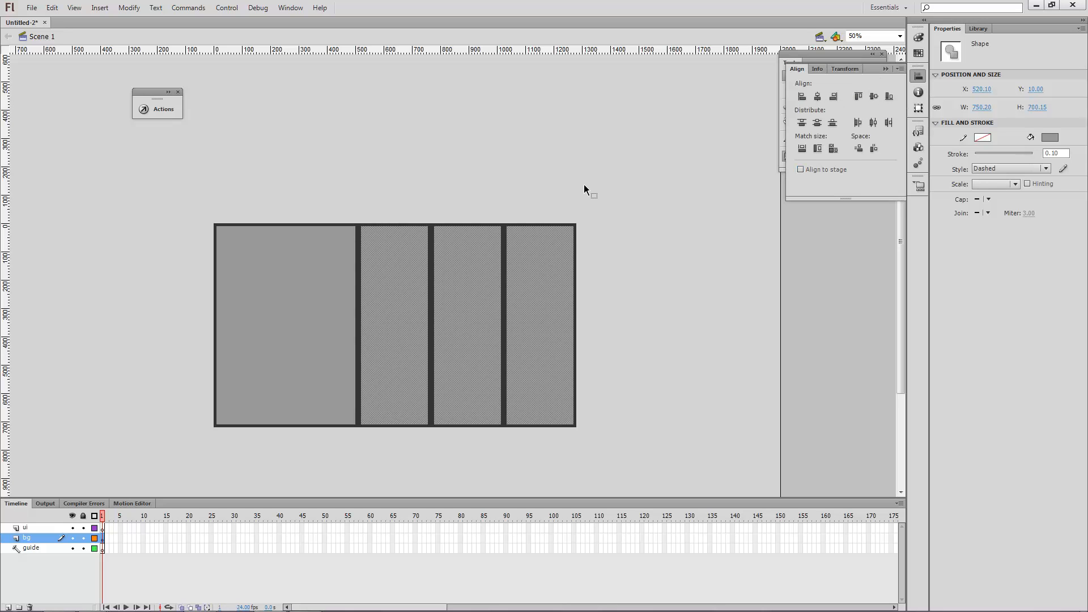
left_click(584, 185)
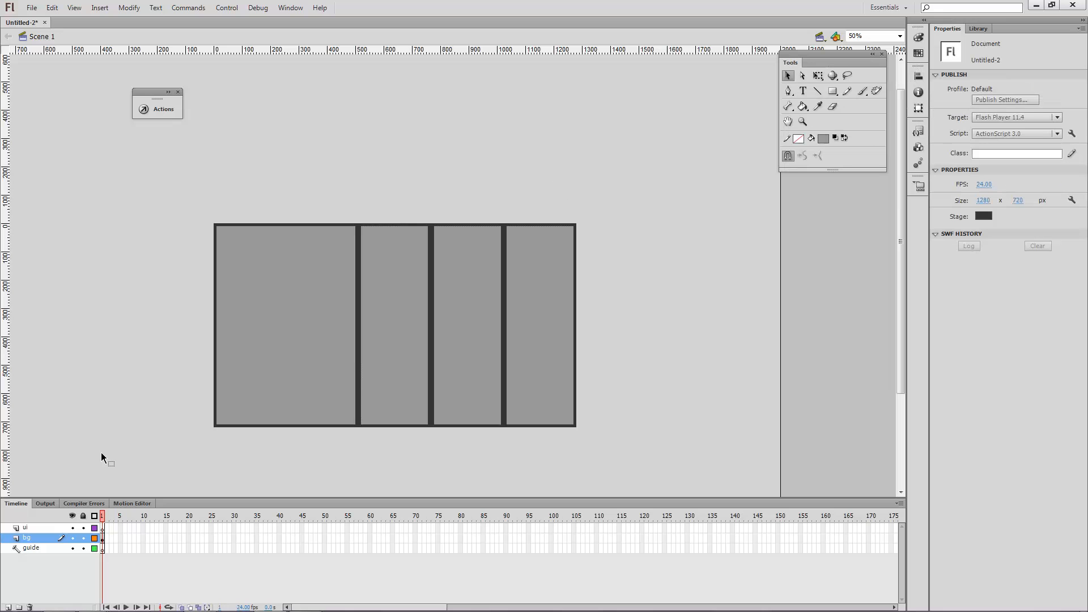
Step: Lock the bg layer
right_click(34, 544)
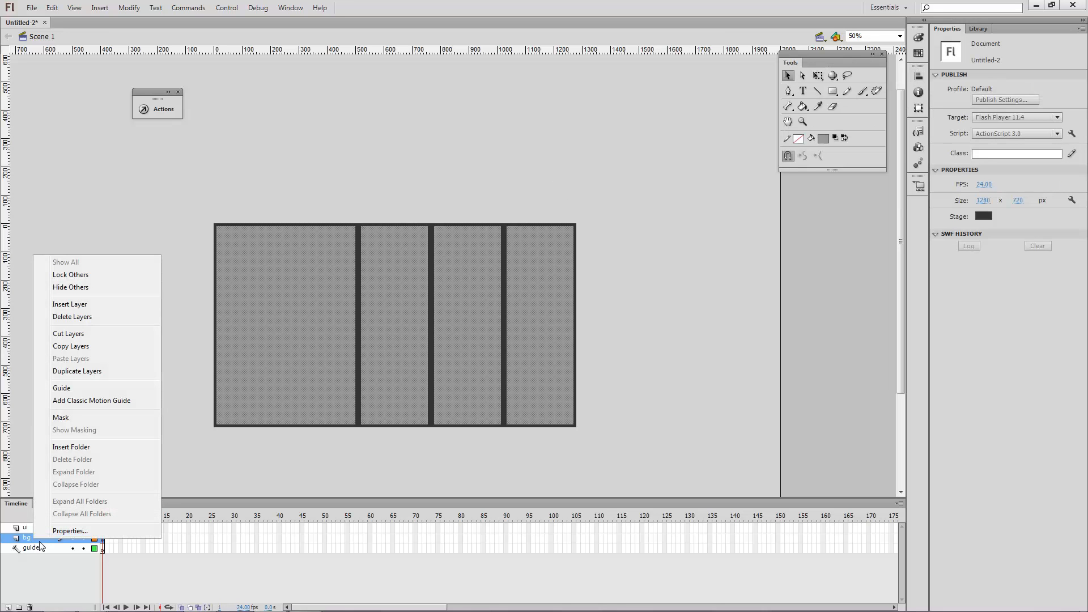
left_click(55, 569)
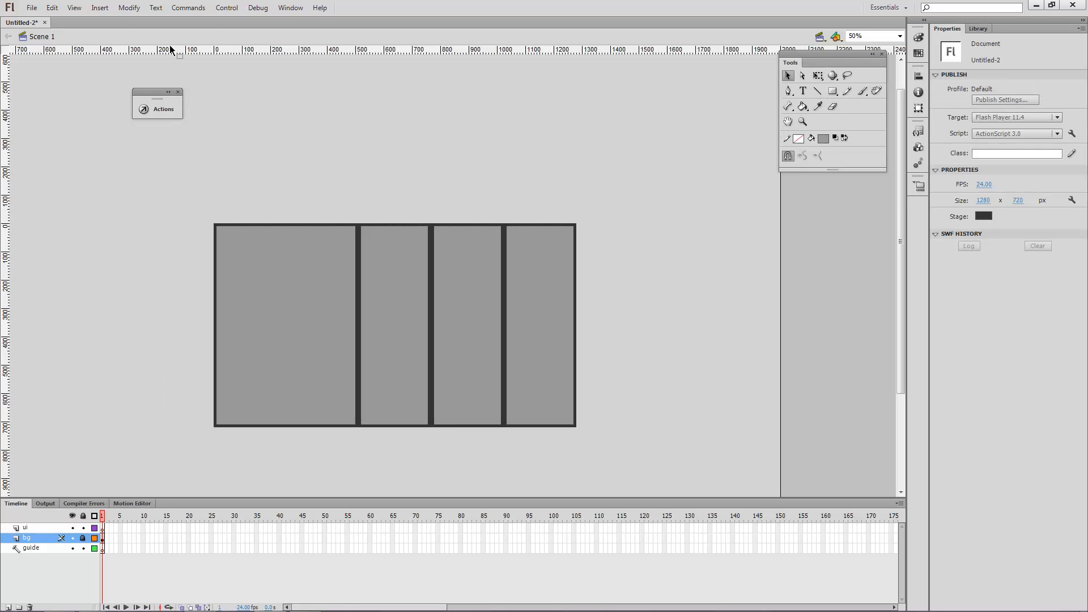
Step: Show the ruler guides again and add a horizontal guide at about 84 px
left_click(74, 8)
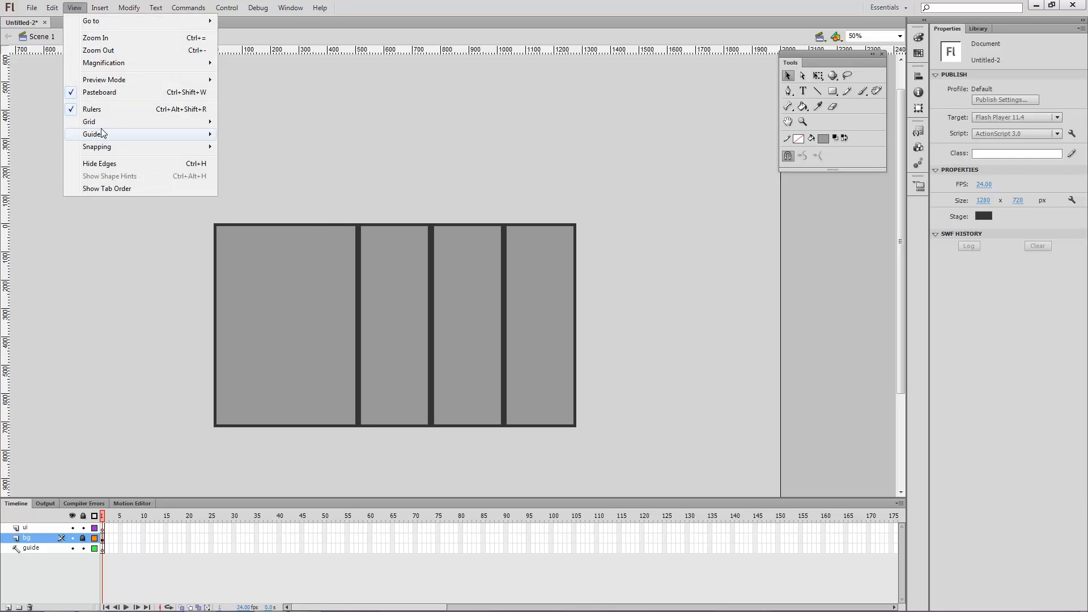
mouse_move(102, 134)
left_click(255, 134)
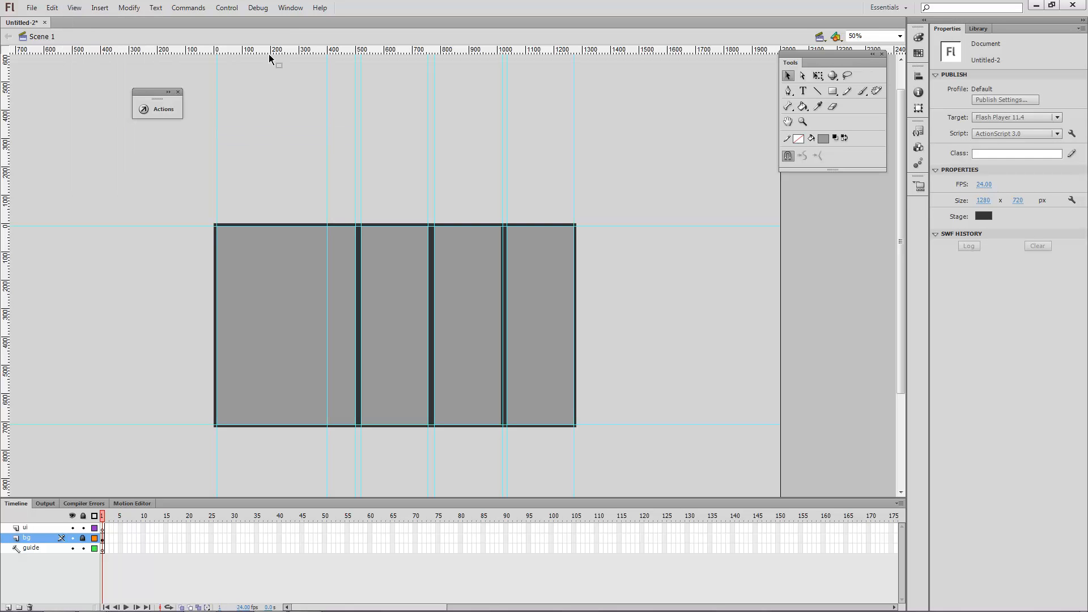
left_click_drag(272, 51, 276, 247)
Step: On the ui layer, draw a cyan-blue rectangle about 390 x 94 px below the new horizontal guide, from the left margin to the 400 px guide
left_click(26, 528)
left_click(832, 90)
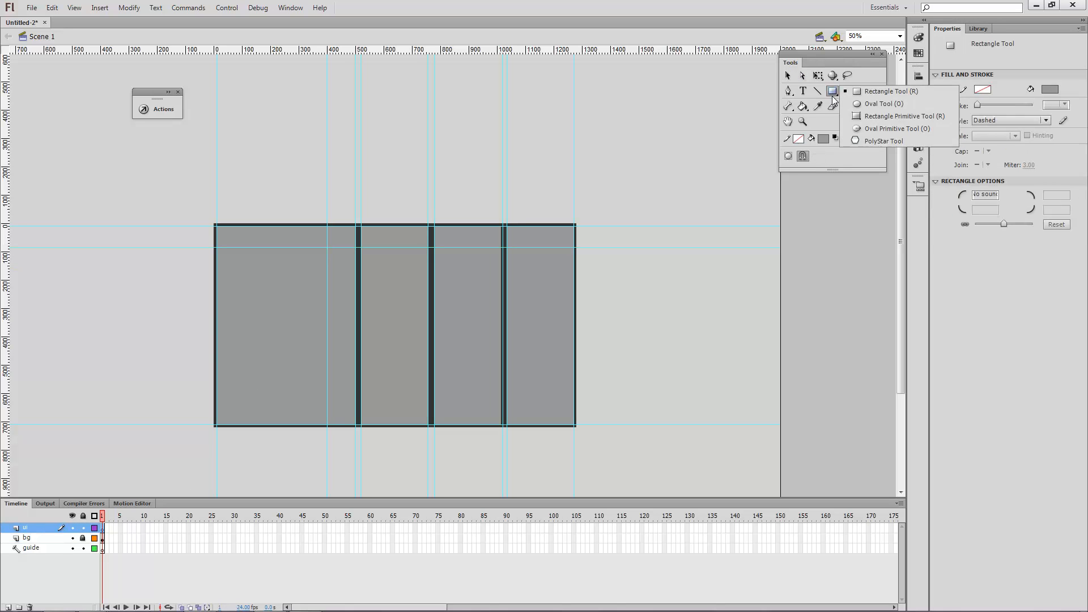
left_click(852, 92)
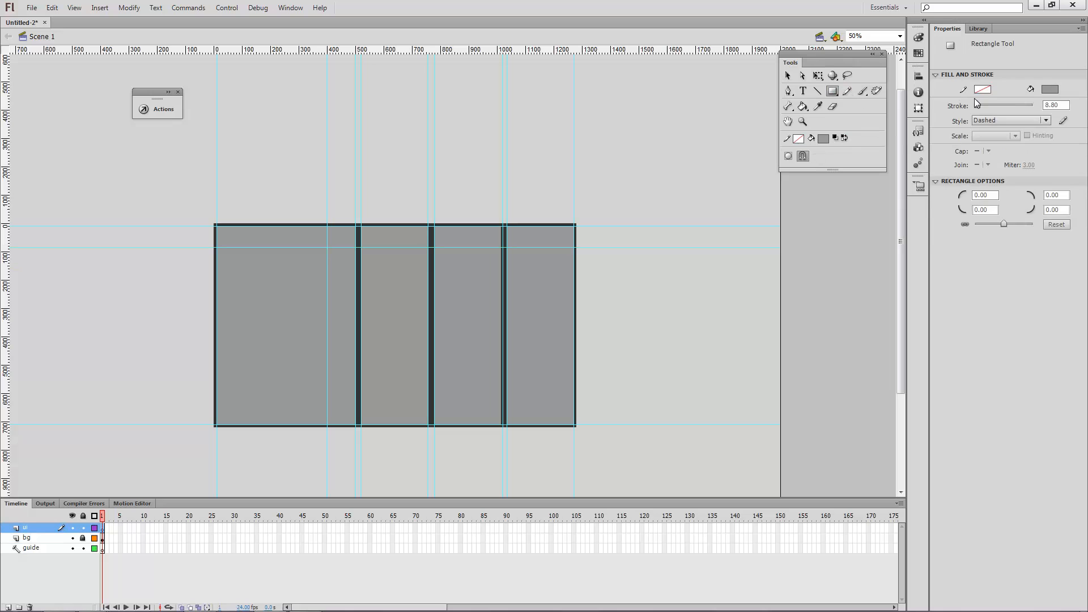
left_click(1049, 89)
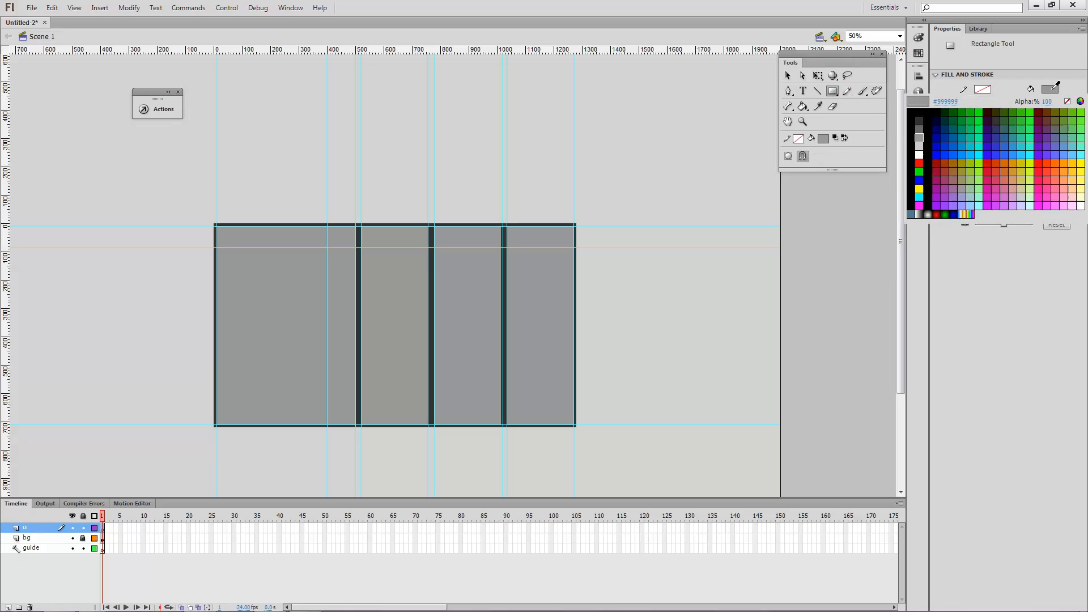
left_click(973, 143)
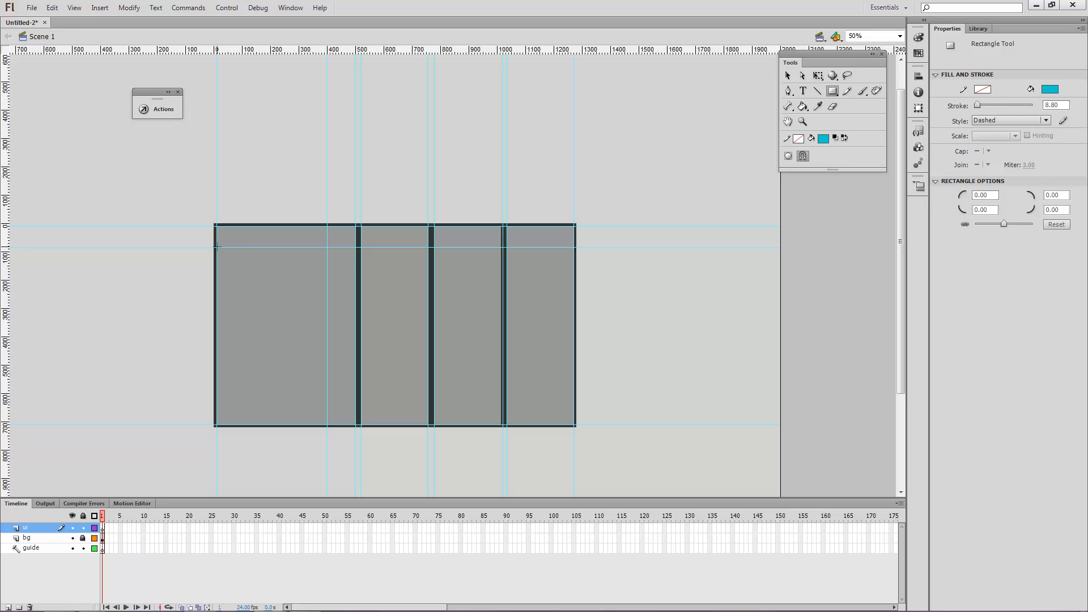
left_click_drag(217, 246, 328, 274)
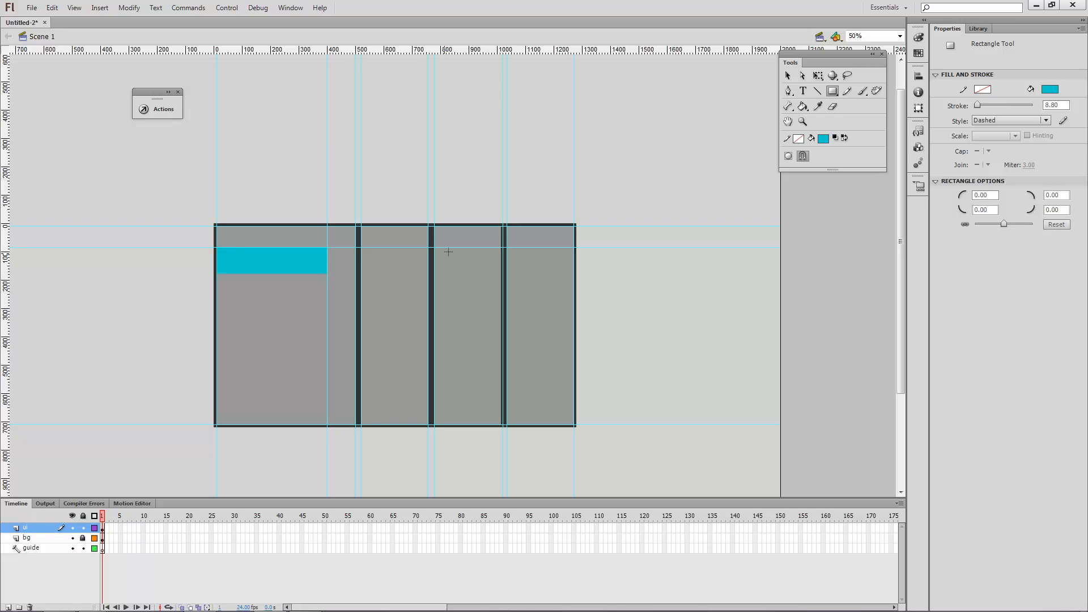
Step: Convert the cyan-blue rectangle to a movie clip symbol named _swatch
left_click(786, 76)
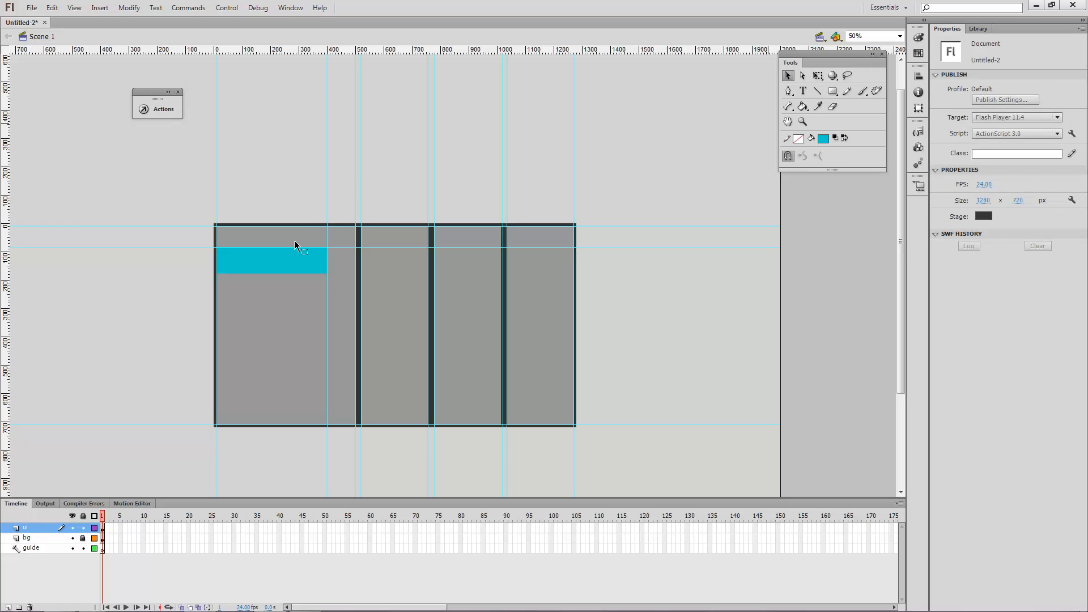
left_click(289, 259)
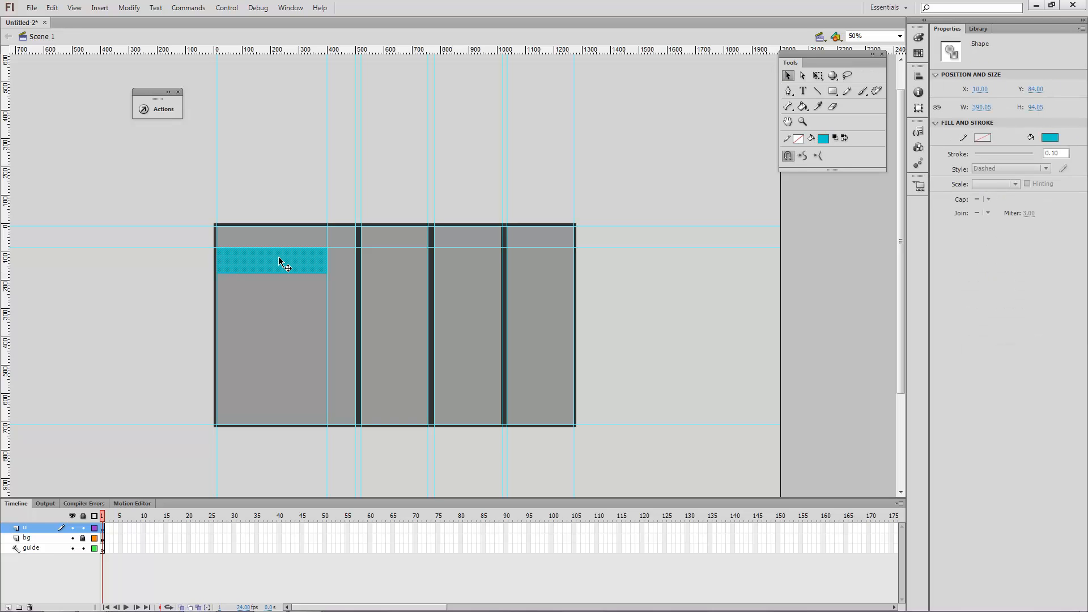
right_click(280, 260)
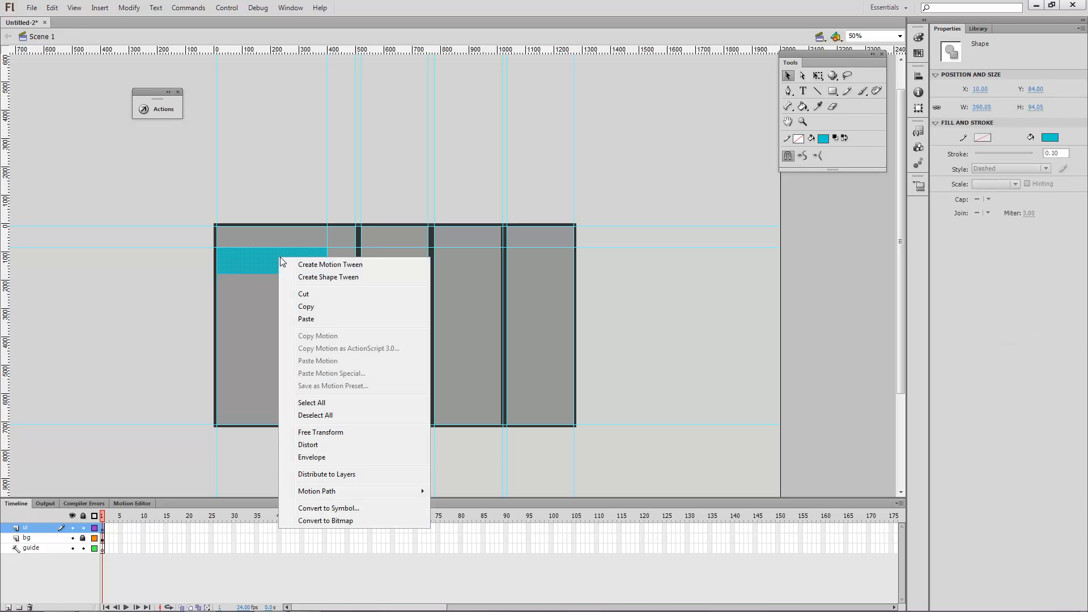
left_click(359, 508)
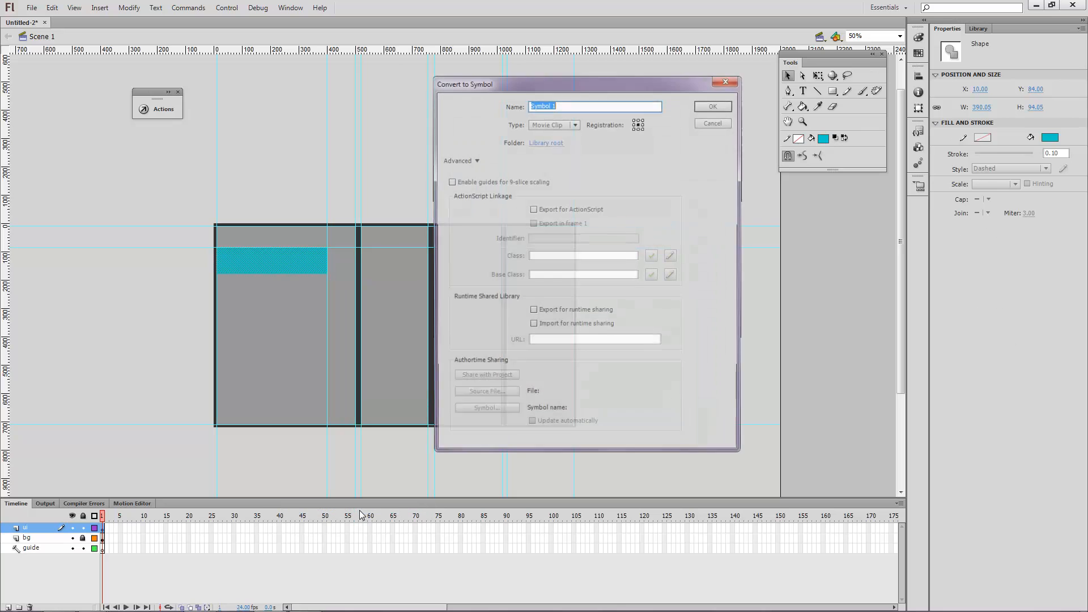
left_click(539, 124)
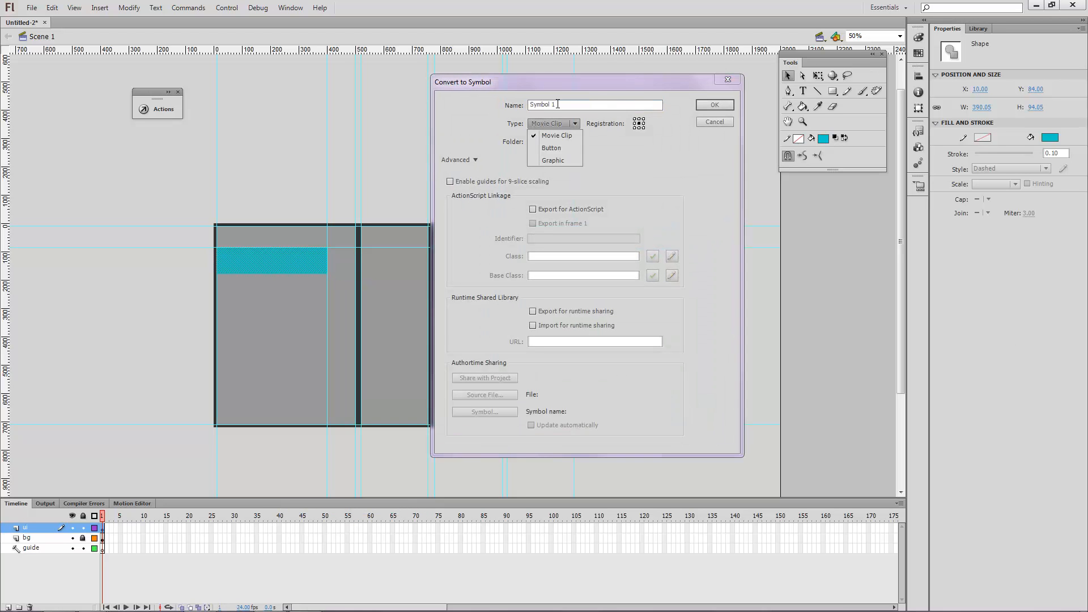
left_click(481, 95)
left_click(560, 104)
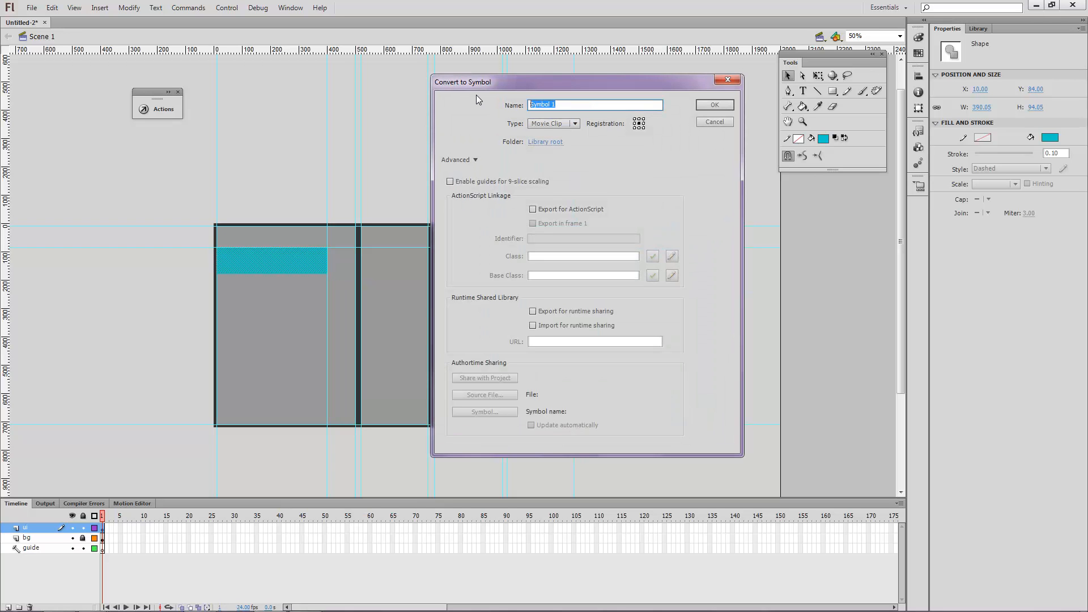
key("BackSpace")
type("_swatch")
left_click(702, 106)
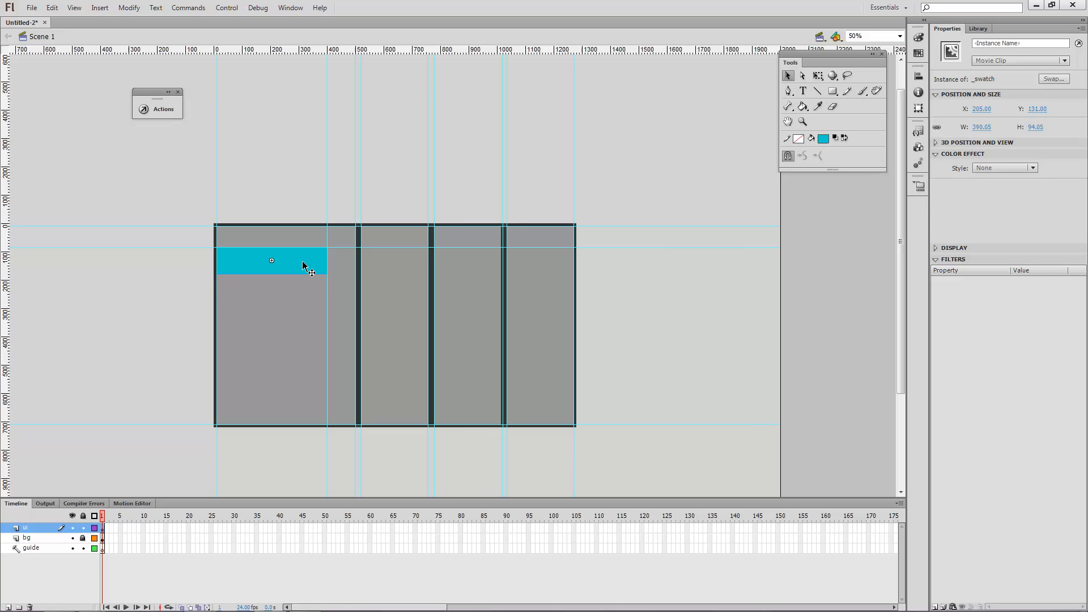
Step: Convert the _swatch instance to a new movie clip symbol named uiButton
right_click(303, 265)
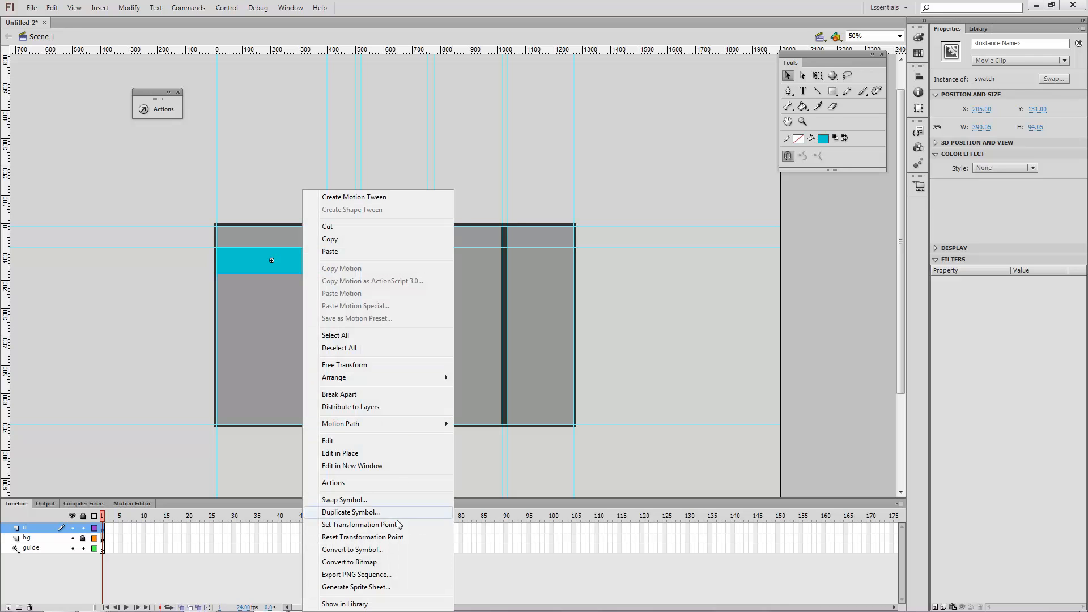
left_click(390, 548)
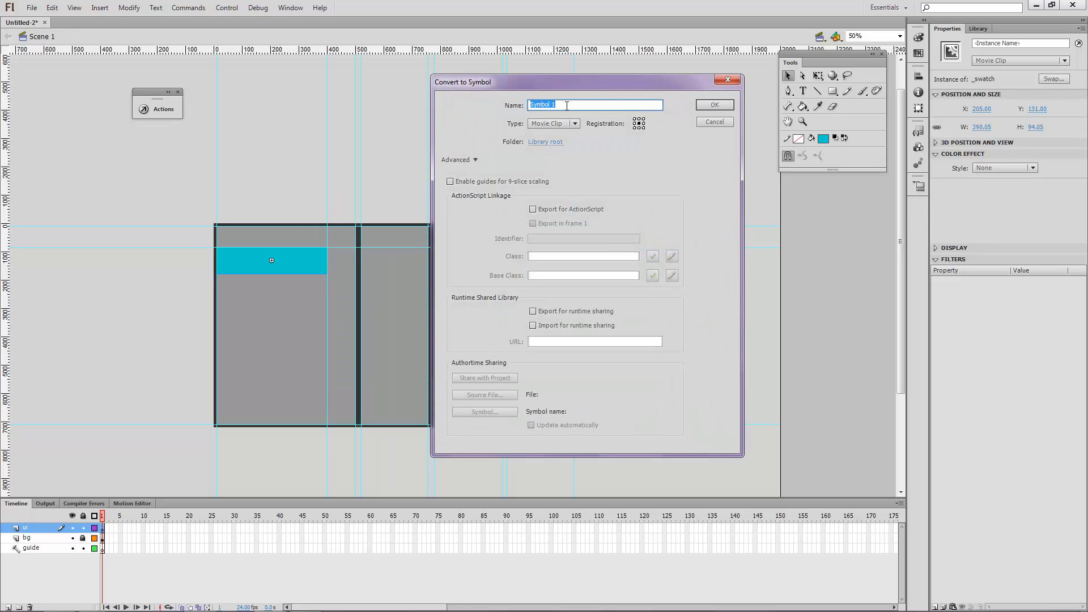
type("butt")
key("BackSpace")
key("BackSpace")
type("uiButton")
left_click(716, 105)
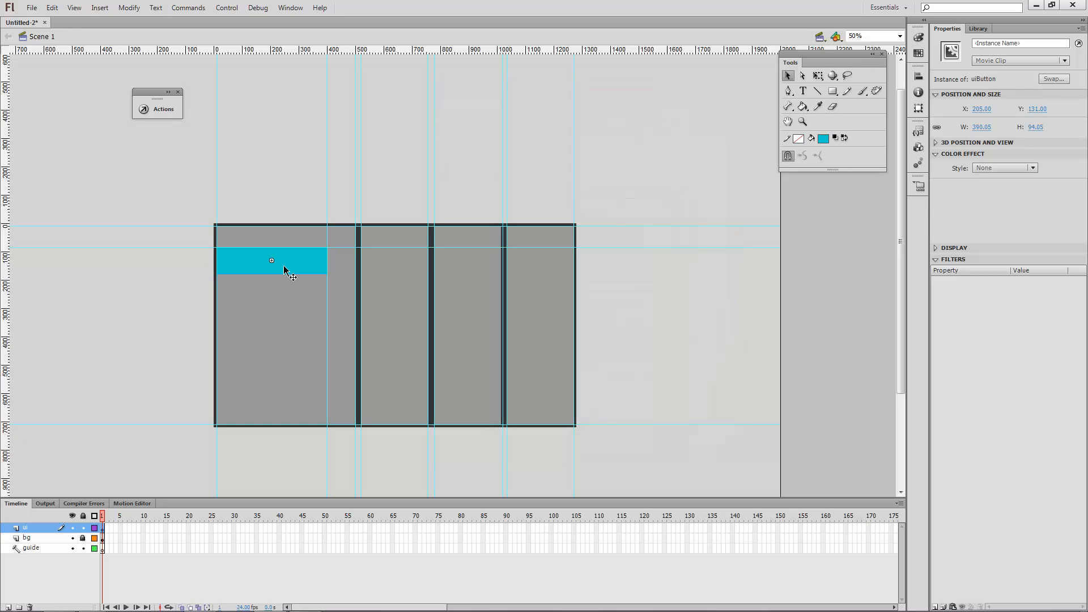
Step: Open the uiButton symbol for editing and rename its layer swatch
double_click(283, 267)
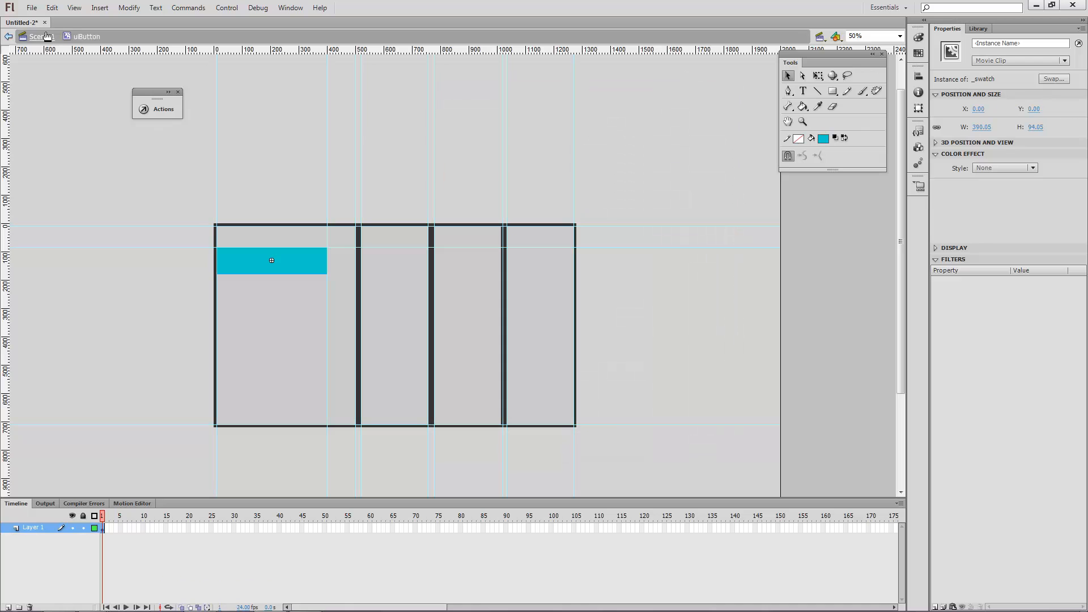
left_click(30, 531)
double_click(27, 529)
type("sw")
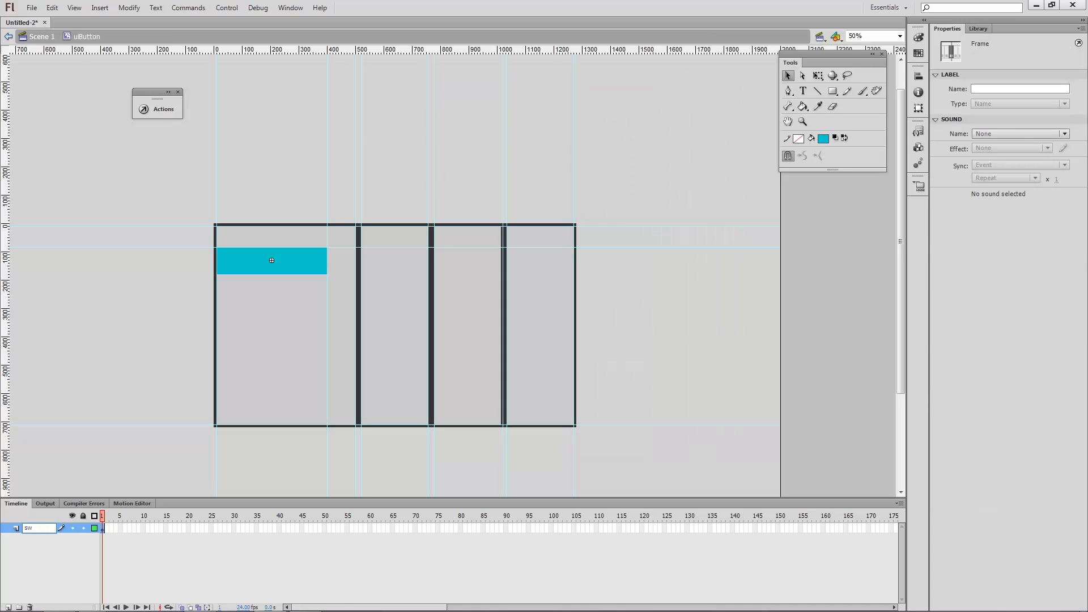
type("atch")
left_click(30, 534)
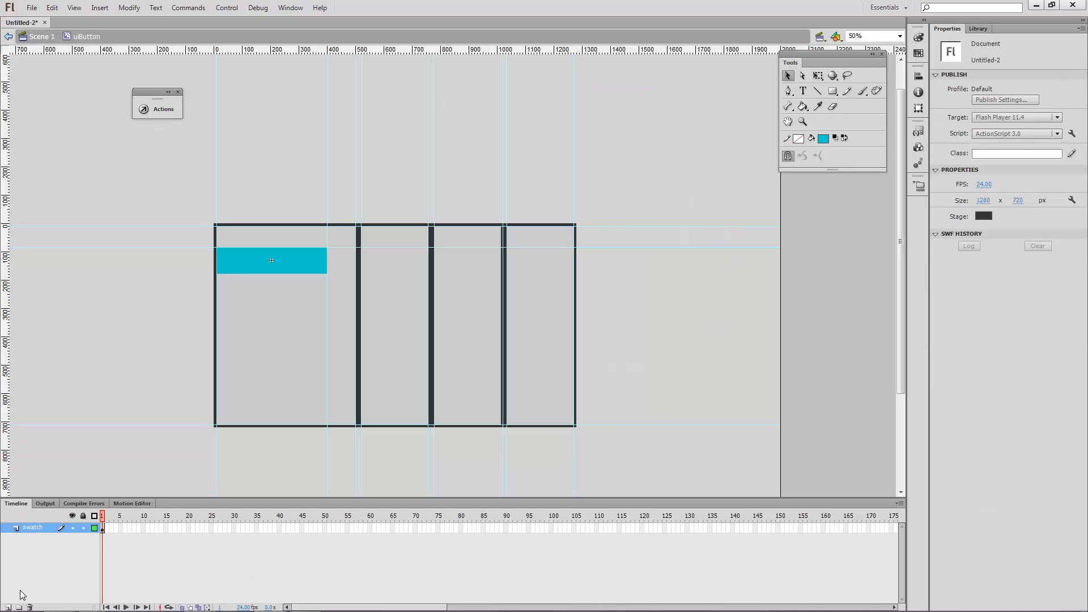
Step: Add a new layer above the swatch layer and name it label
left_click(8, 607)
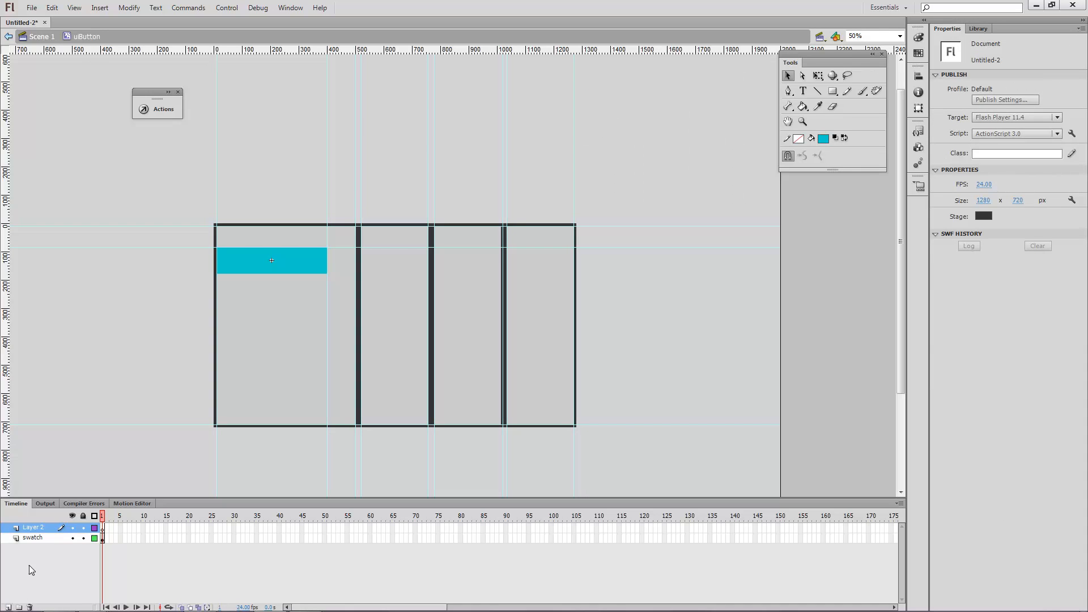
double_click(43, 526)
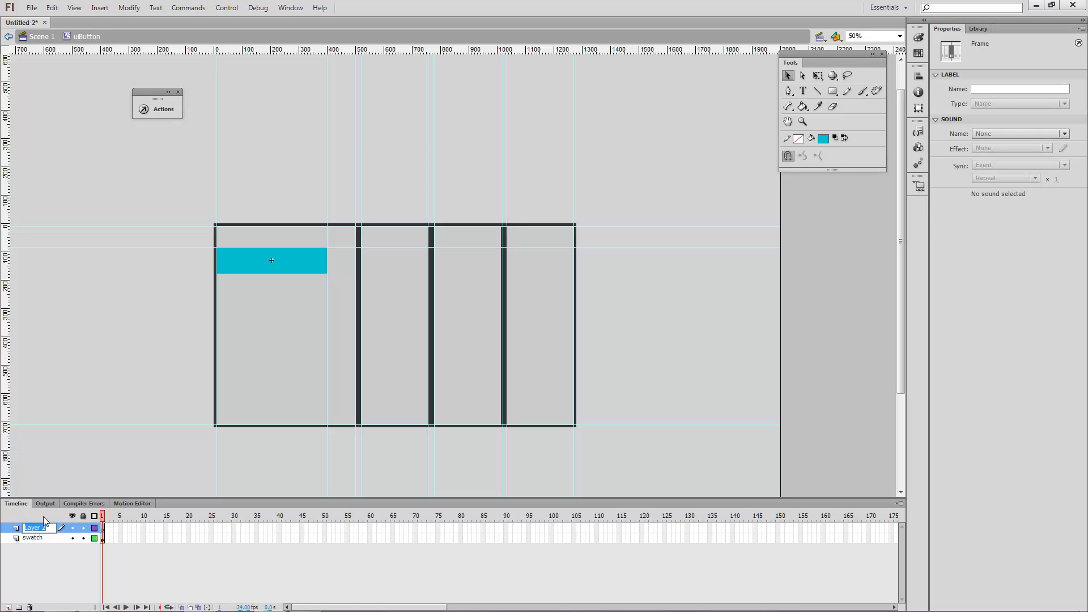
type("lable")
left_click(43, 516)
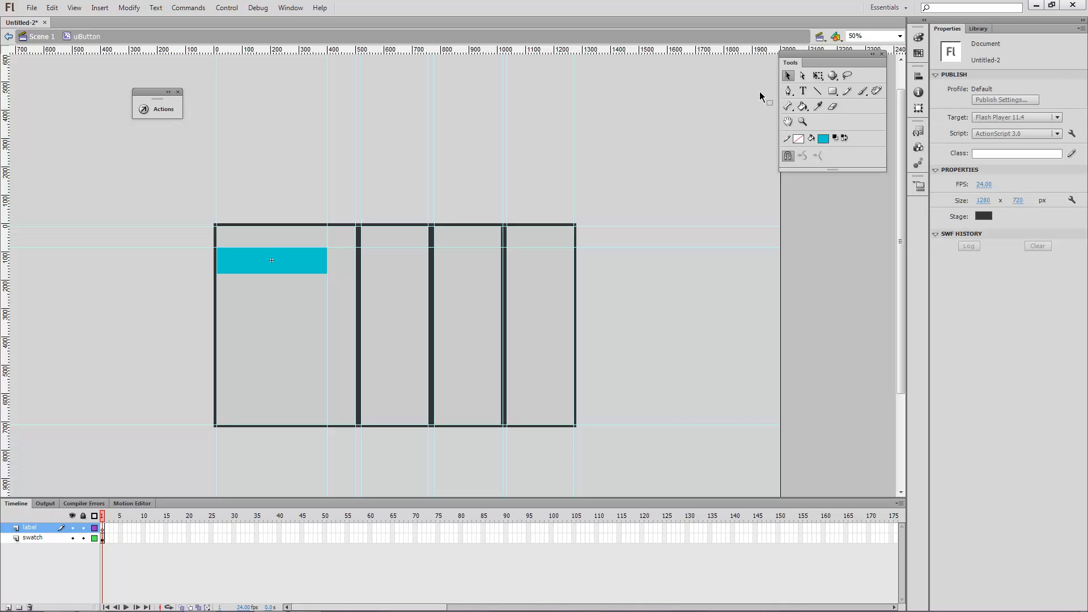
Step: Set up the Text tool for classic dynamic text in white
left_click(805, 94)
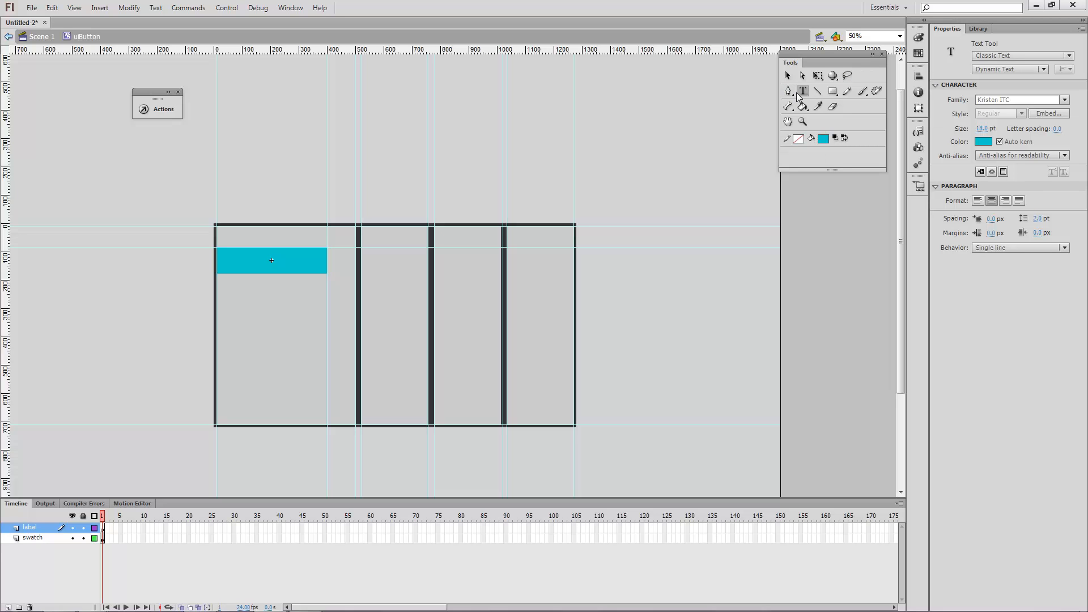
left_click(995, 56)
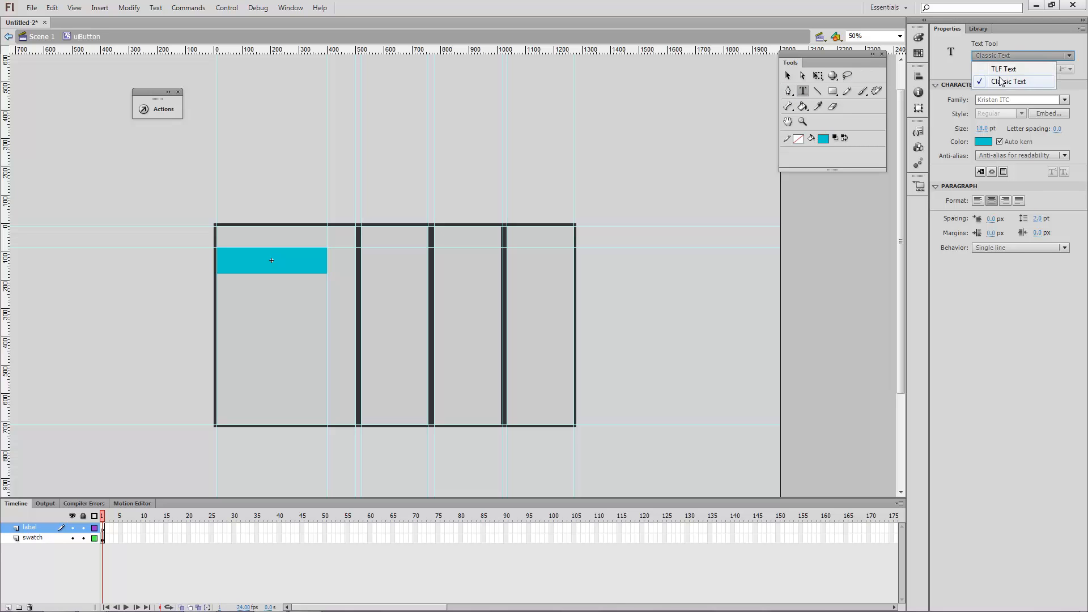
left_click(997, 78)
left_click(1002, 69)
left_click(1000, 71)
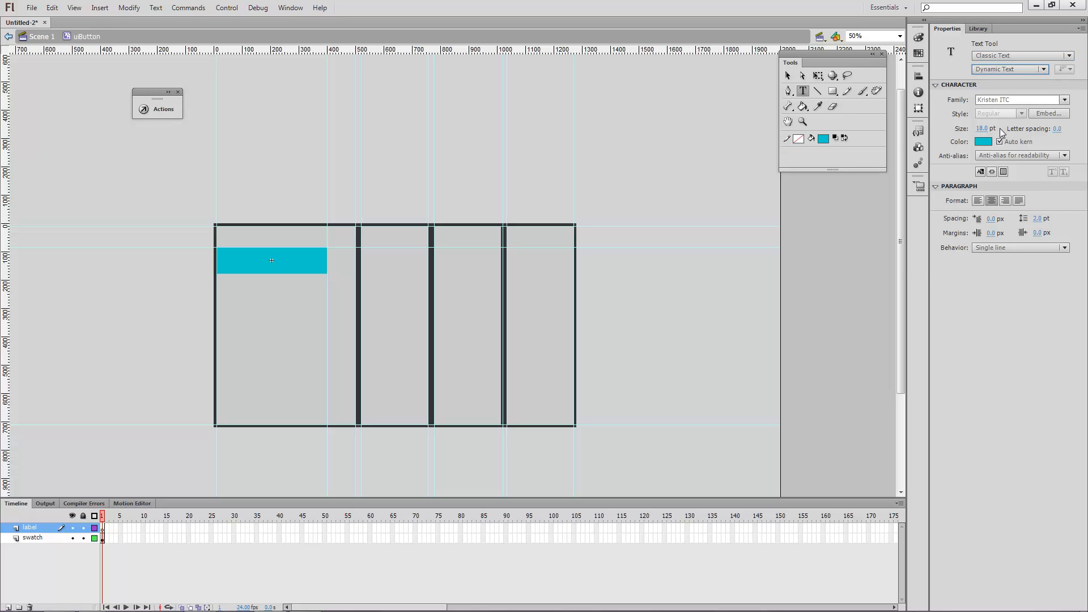
left_click(984, 142)
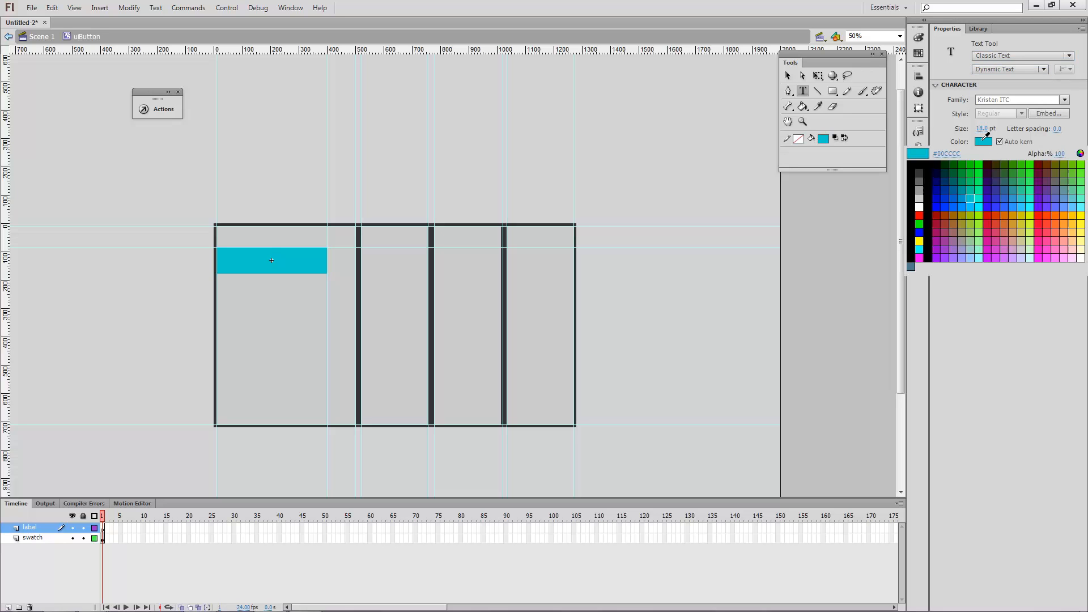
left_click(920, 205)
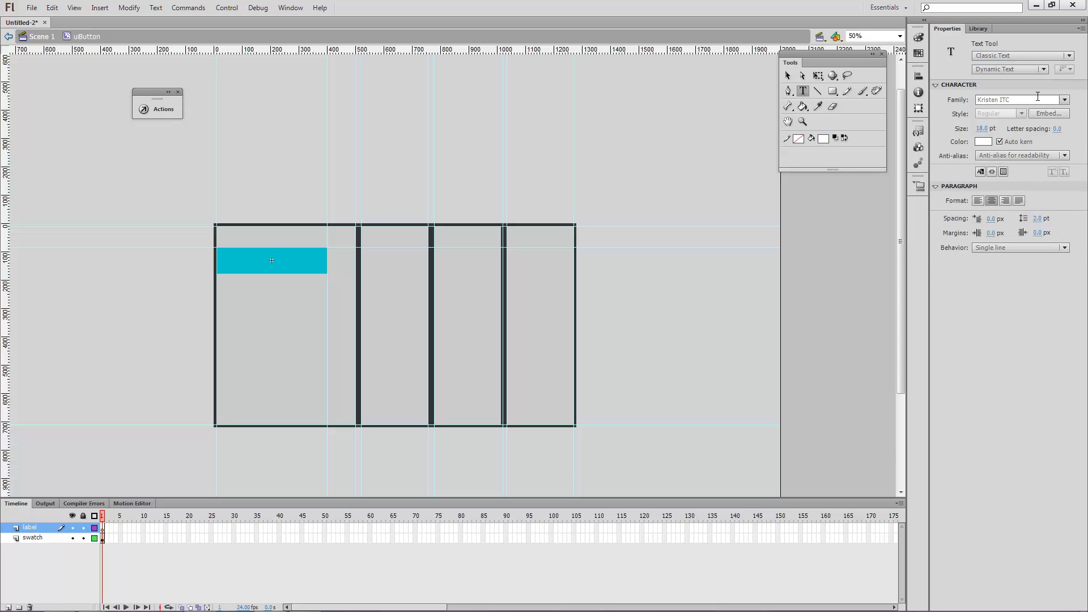
Step: Set the text font family to Georgia
left_click(1064, 100)
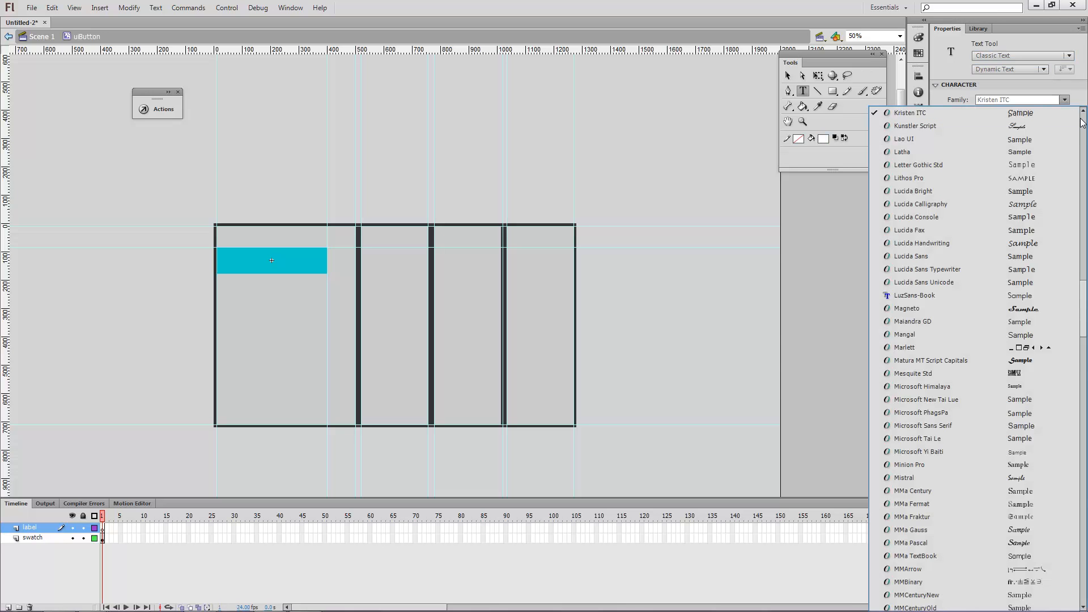
left_click(1082, 123)
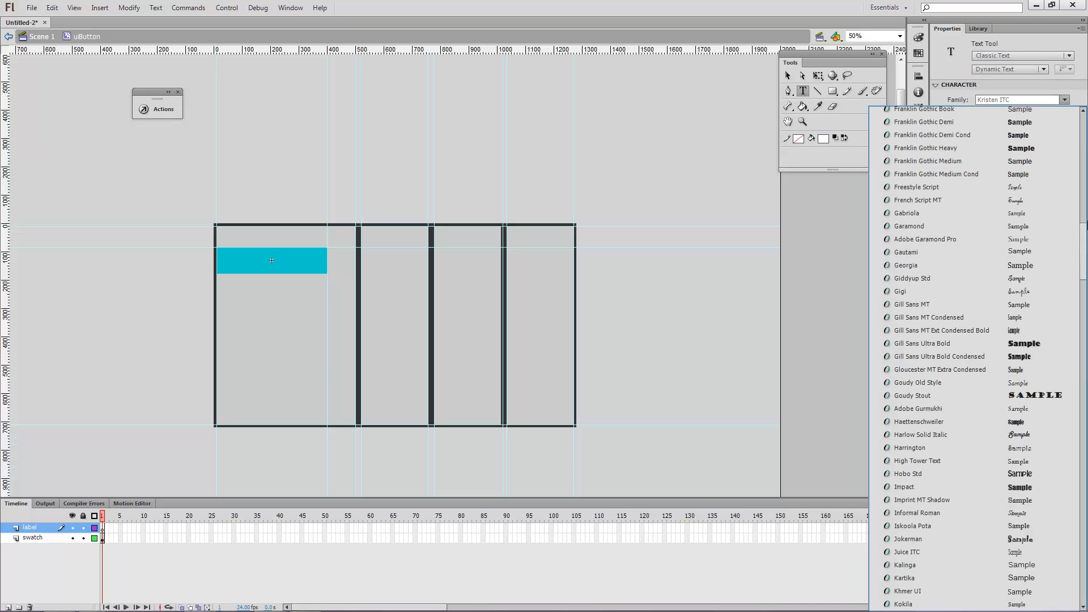
left_click(1008, 266)
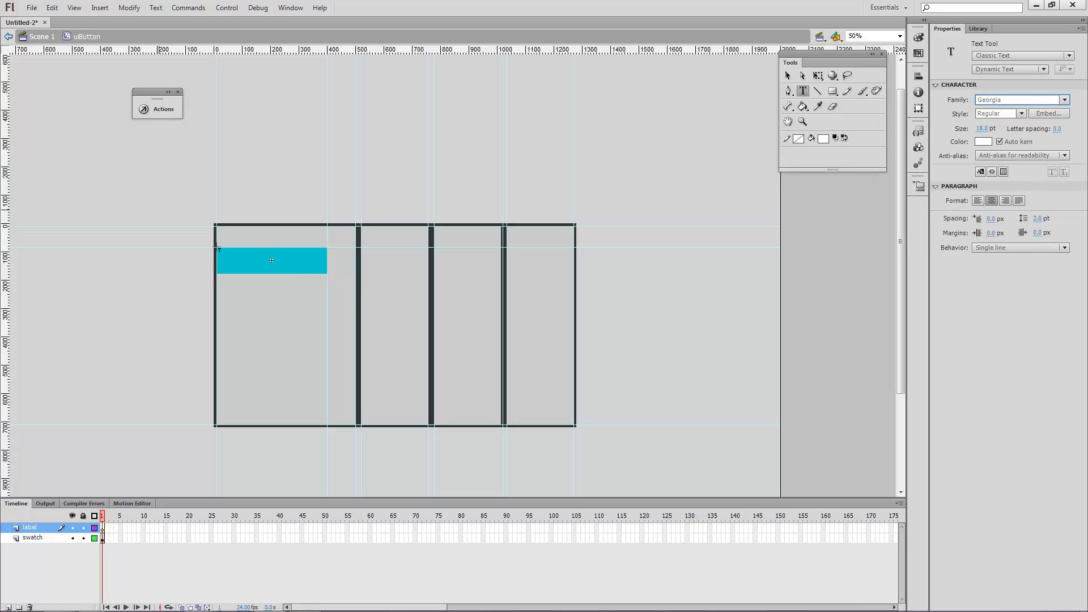
Step: Draw a text field about 390 px wide over the upper part of the swatch and shorten it to about 40 px high
left_click_drag(217, 242, 327, 260)
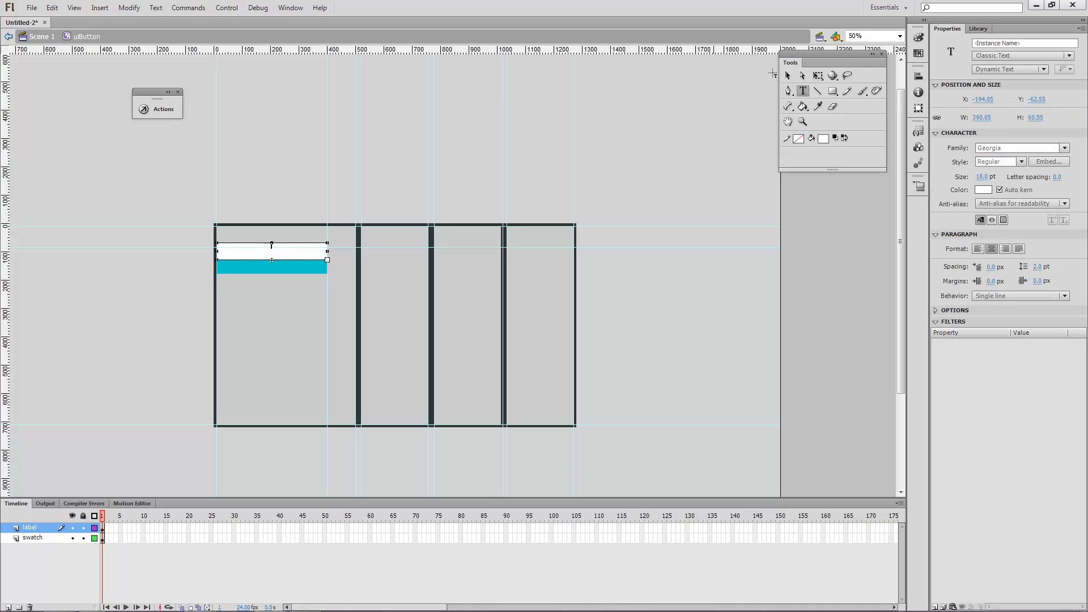
left_click(787, 76)
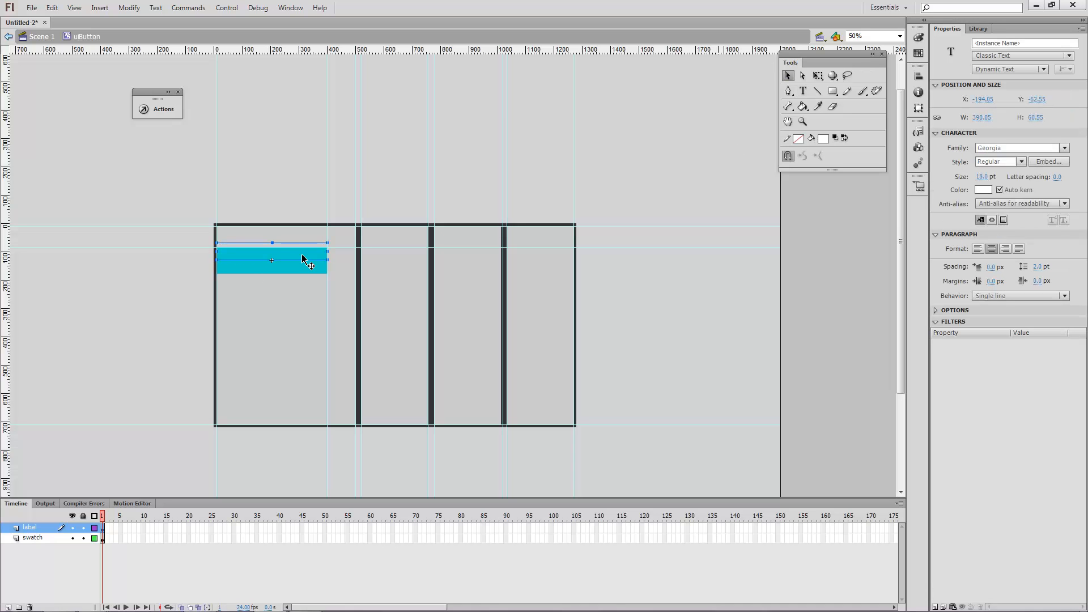
mouse_move(272, 243)
left_mouse_down()
mouse_move(268, 261)
mouse_move(269, 250)
left_mouse_up()
Step: Set the text field's font size to 32 pt and centre the field vertically on the swatch
left_click(981, 176)
type("1")
type("2")
key("Return")
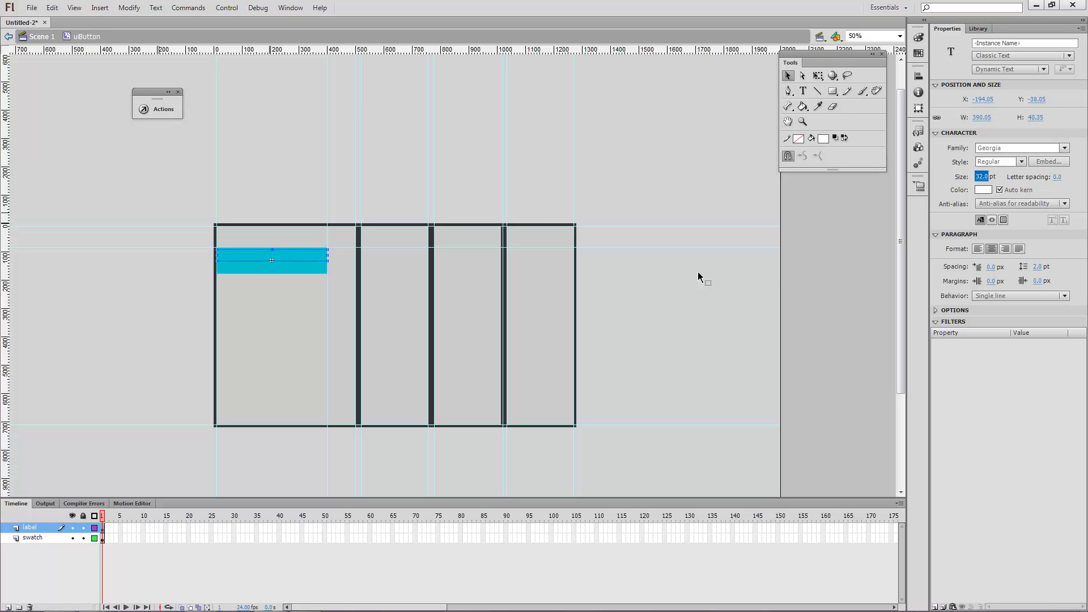
left_click_drag(312, 264, 312, 269)
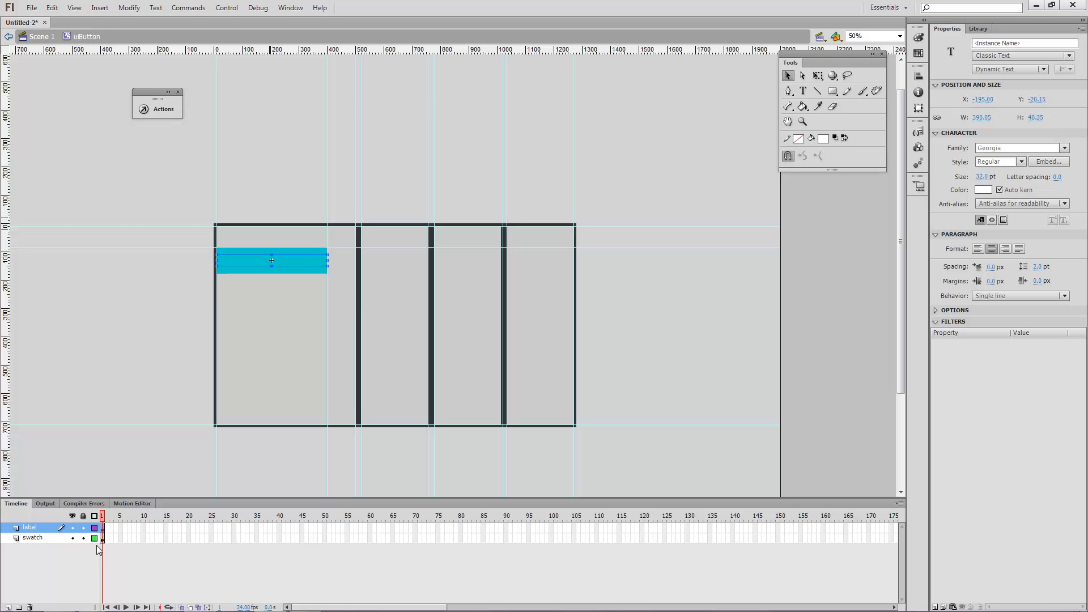
Step: Give the text field the instance name _label with centred text, and return to Scene 1
left_click(999, 43)
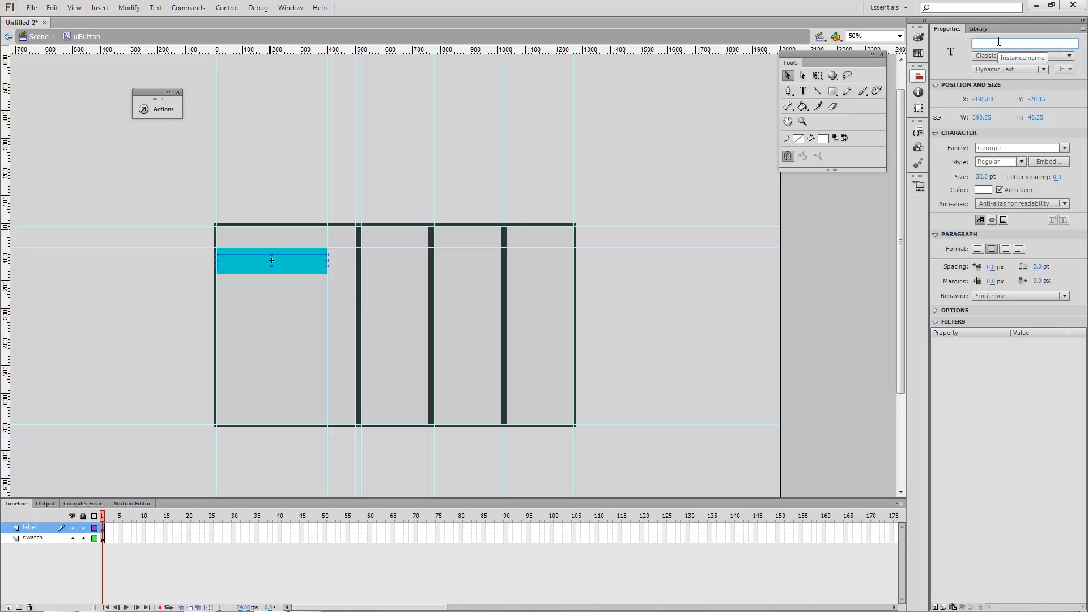
type("_label")
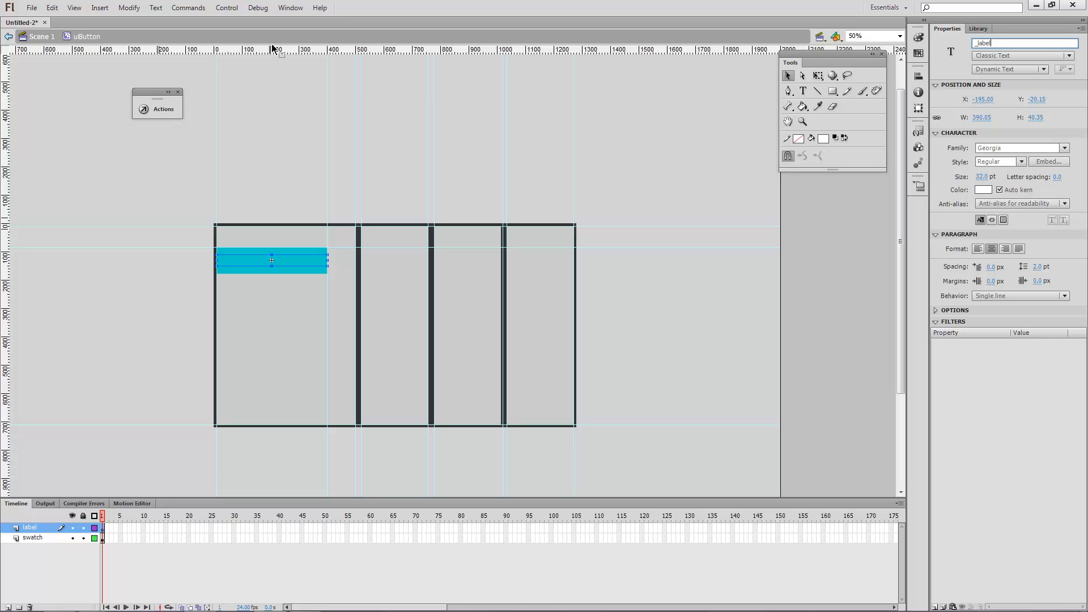
left_click(992, 249)
left_click(45, 37)
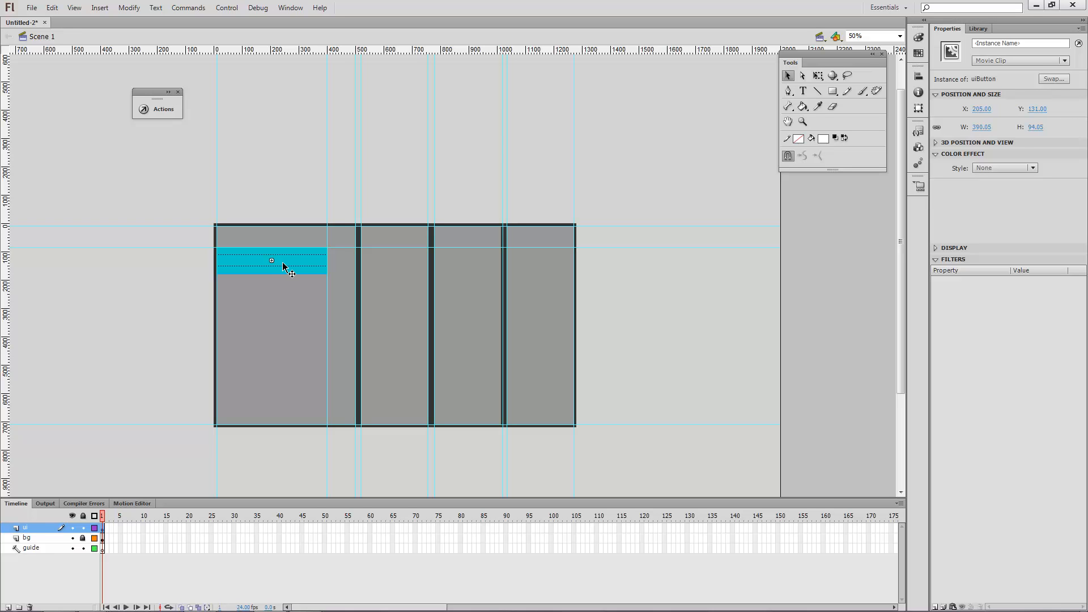
Step: Paste a copy of the uiButton instance and place it just below the original, aligned with it at about Y 243
left_click_drag(284, 263, 287, 294)
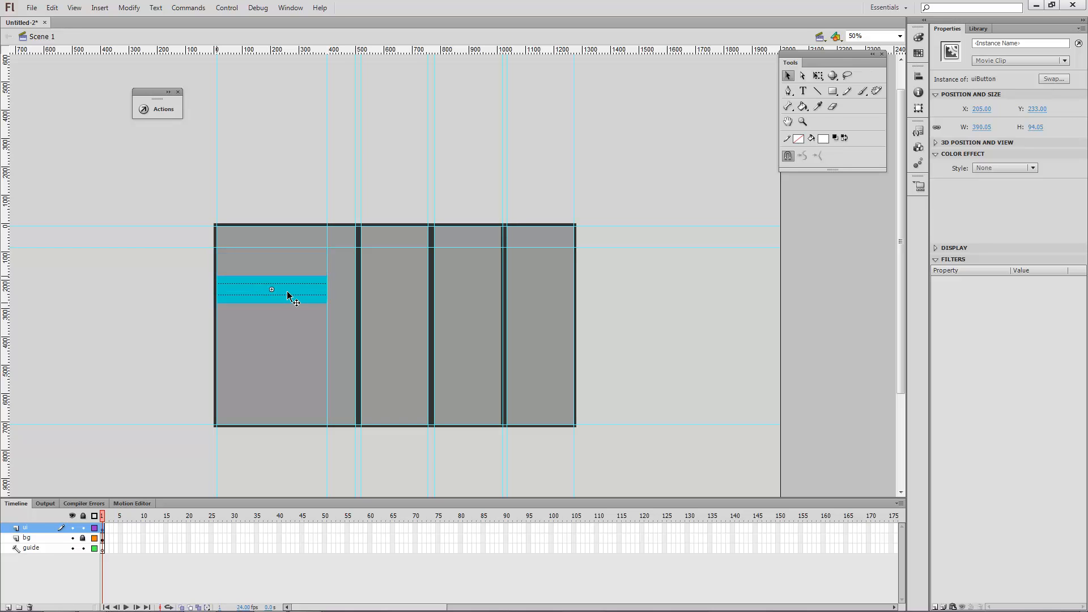
key("ctrl+z")
key("ctrl+v")
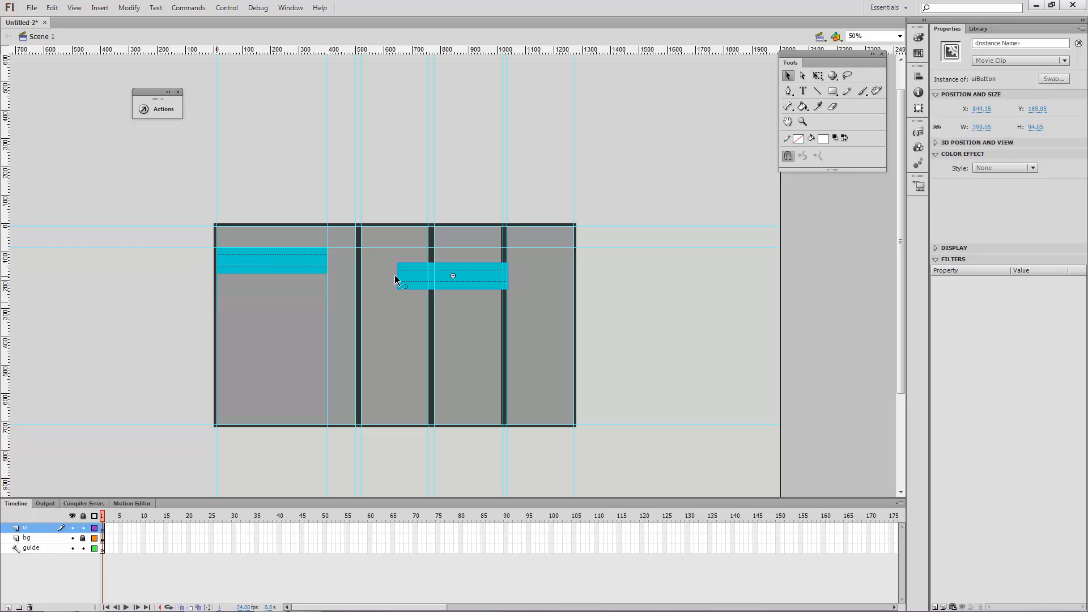
left_click_drag(407, 281, 227, 298)
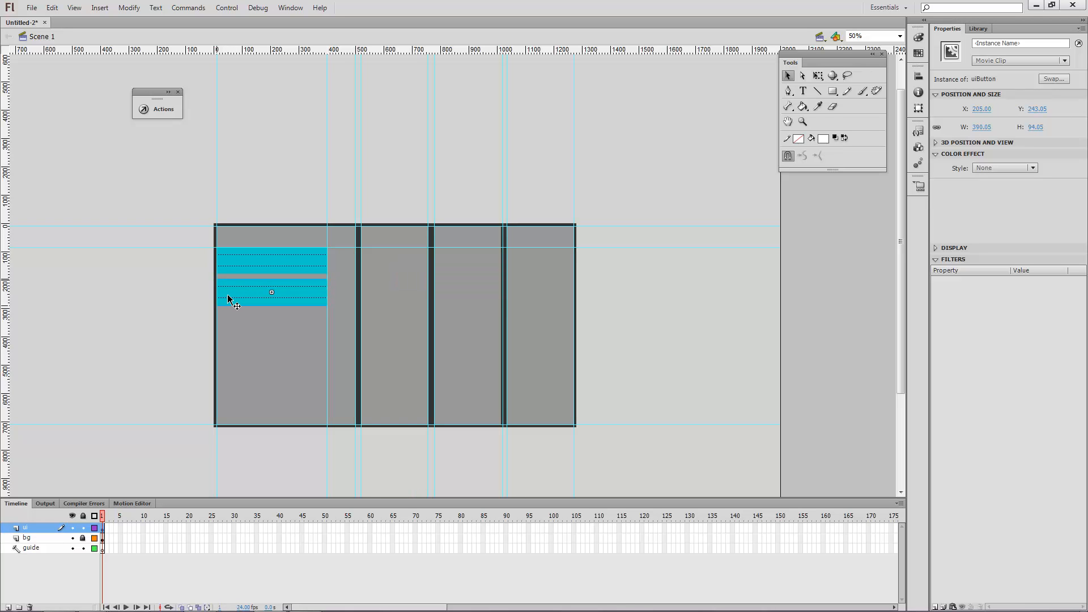
key("ctrl+v")
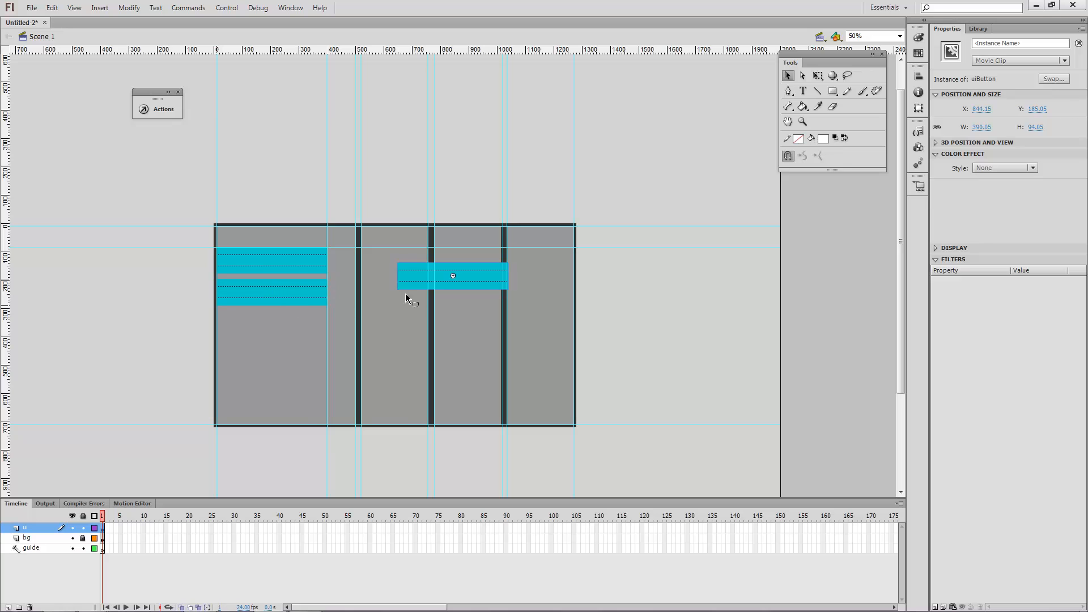
left_click_drag(433, 285, 307, 315)
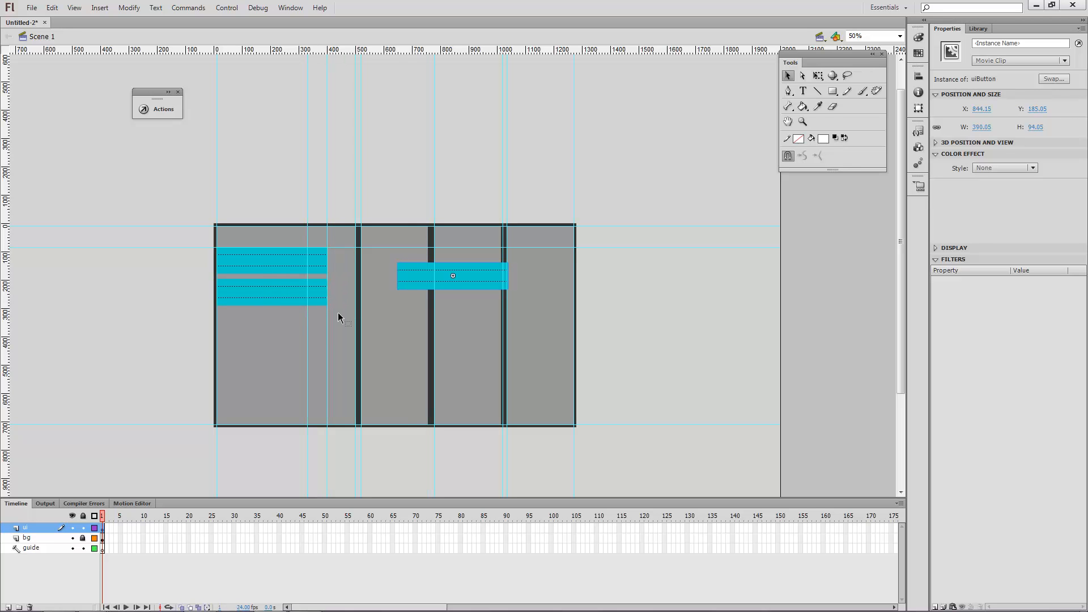
key("ctrl+z")
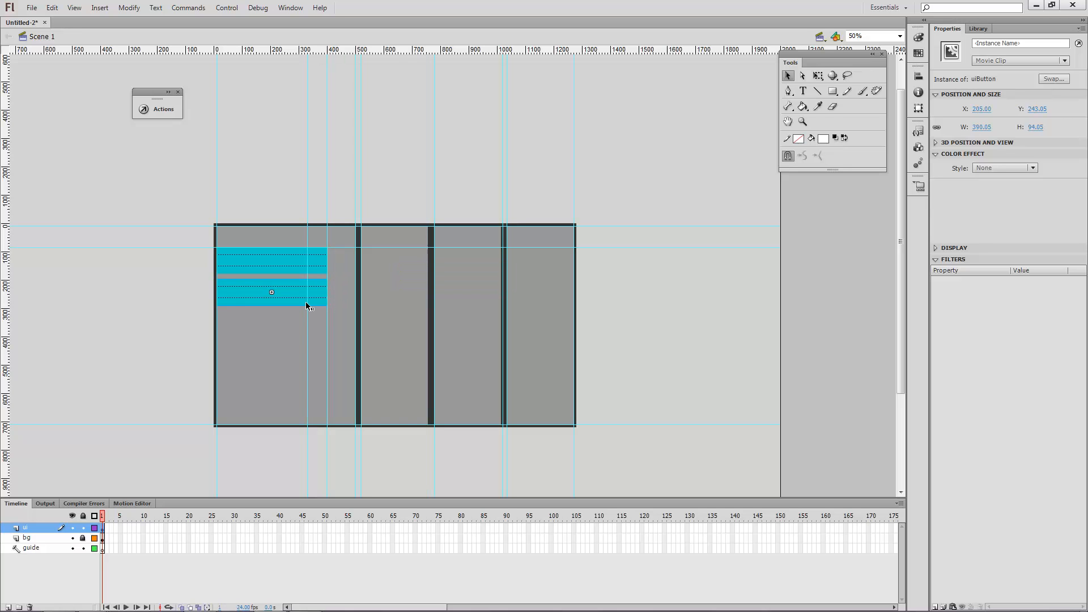
Step: Add three more uiButton copies stacked below the second with matching gaps, the lowest at about Y 579
key("ctrl+v")
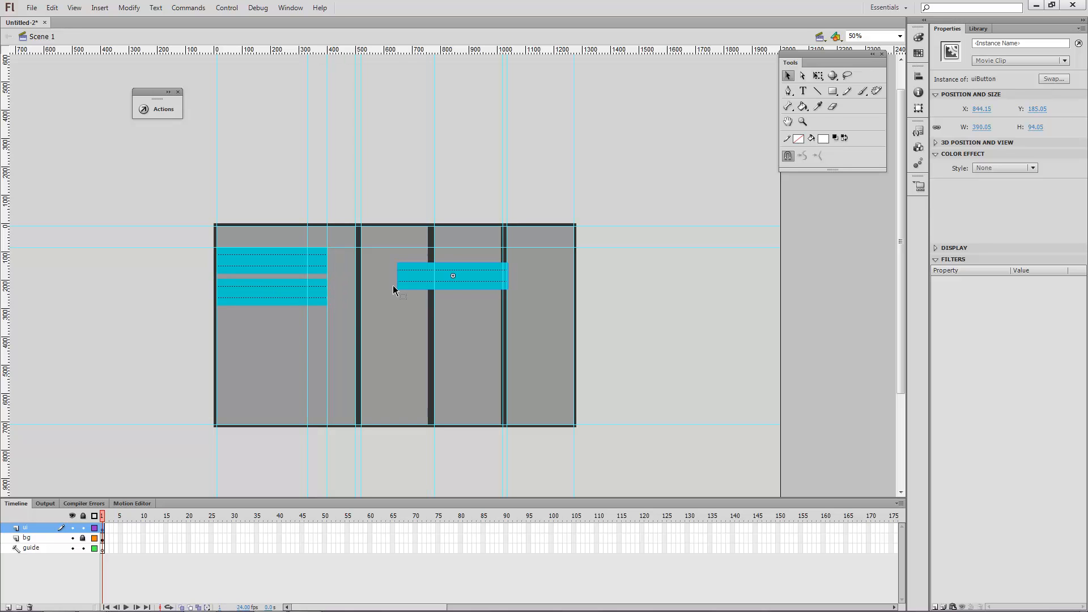
left_click_drag(413, 280, 232, 325)
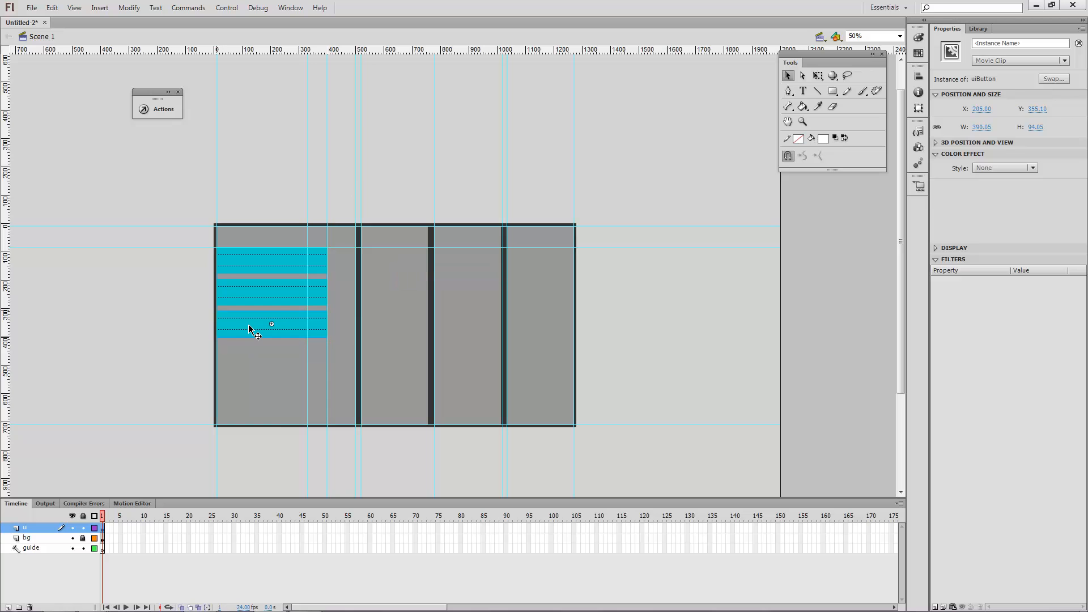
right_click(161, 309)
left_click(214, 355)
left_click_drag(258, 334, 256, 366)
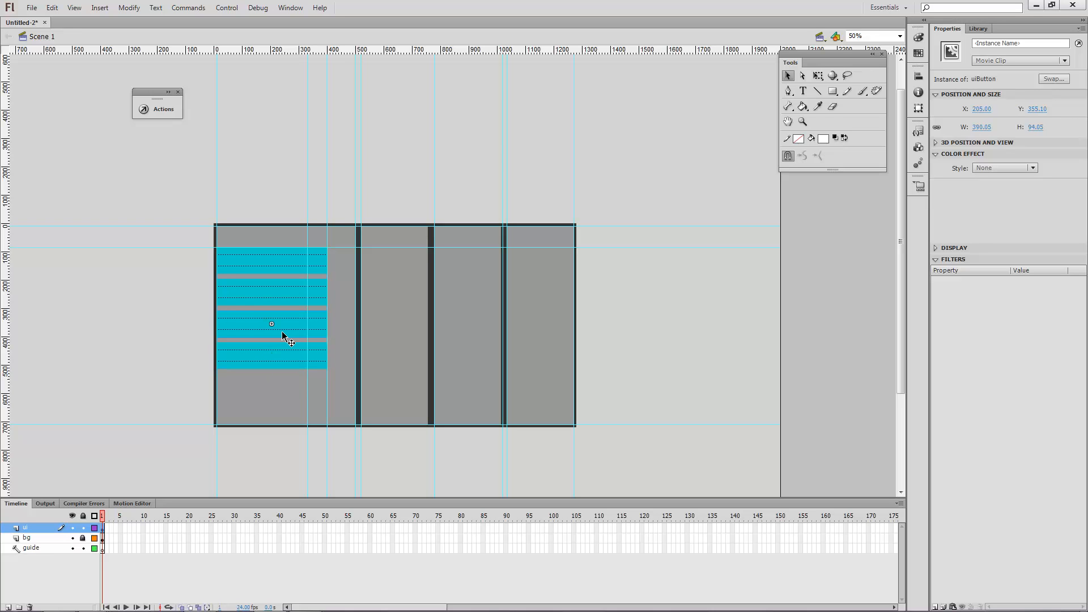
left_click_drag(283, 335, 274, 394)
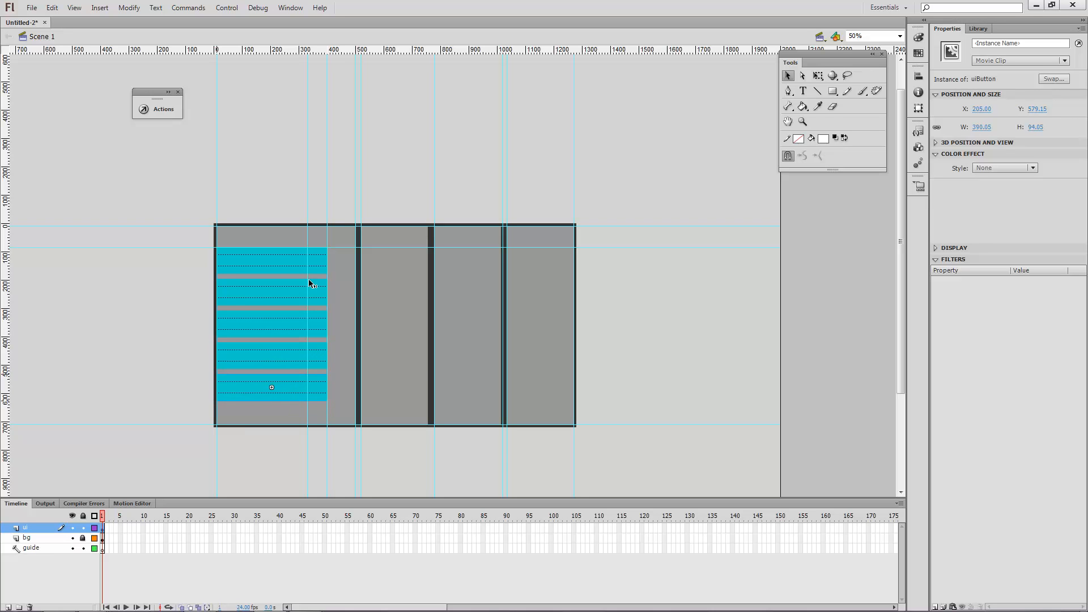
Step: Select all five uiButton instances and distribute them evenly by their vertical centres
key("ctrl+a")
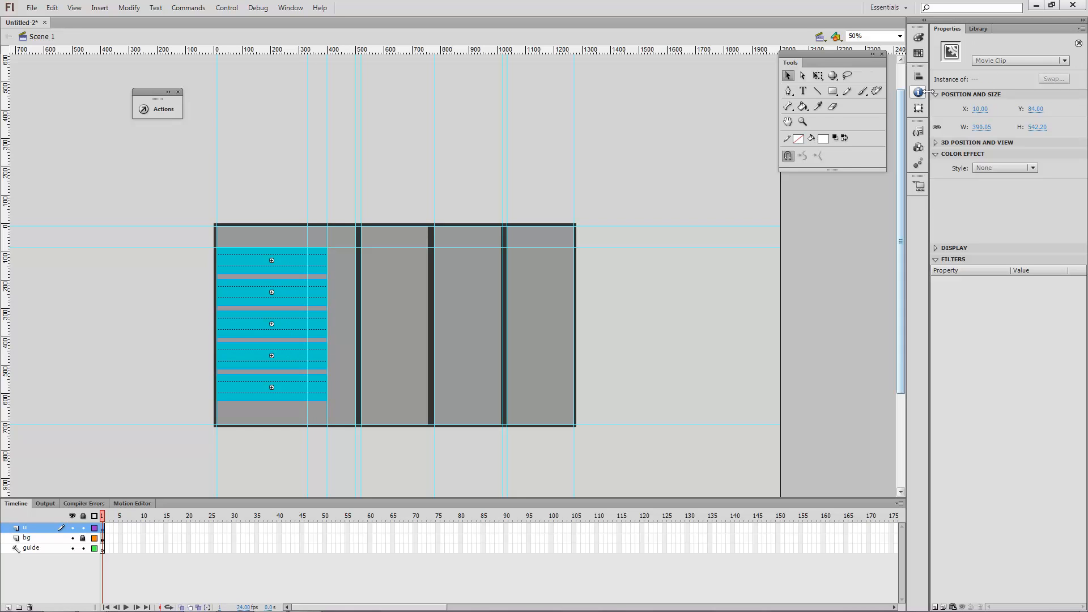
left_click(919, 79)
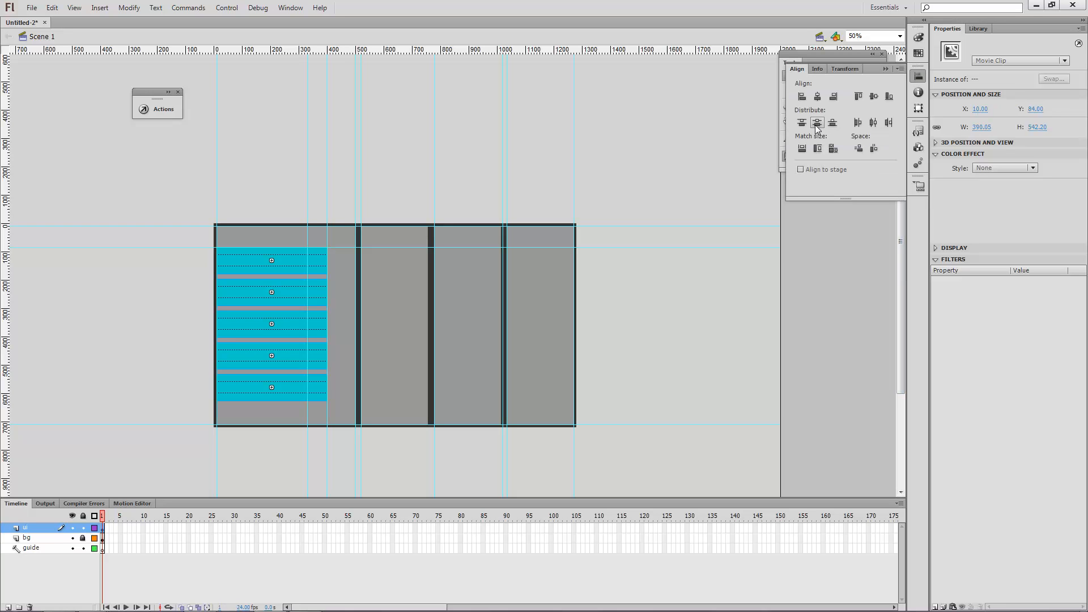
left_click(669, 338)
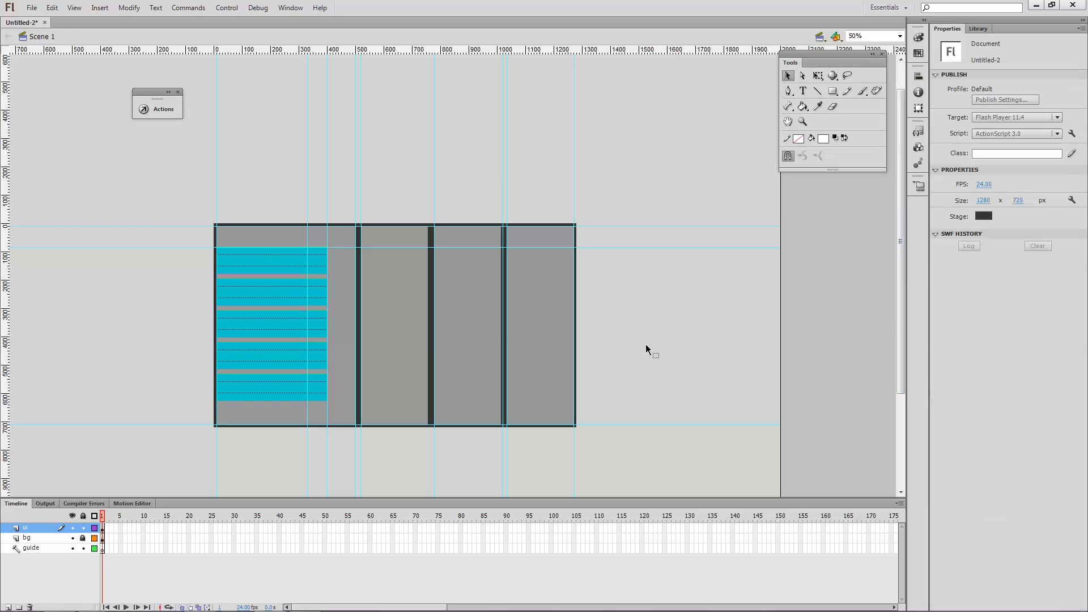